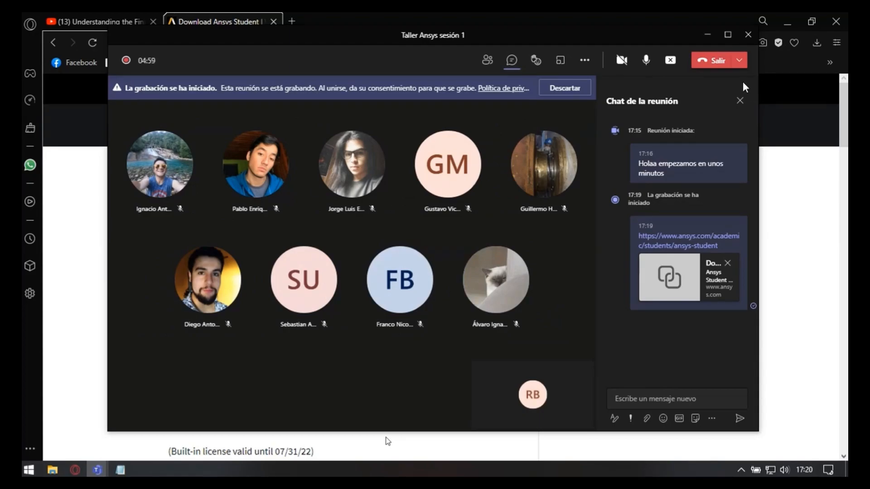
Step: Launch Workbench 2021 R1 and minimise the meeting, browser and Teams windows
{"action": "left_click", "coordinate": [708, 35]}
{"action": "key", "text": "super"}
{"action": "type", "text": "ansys"}
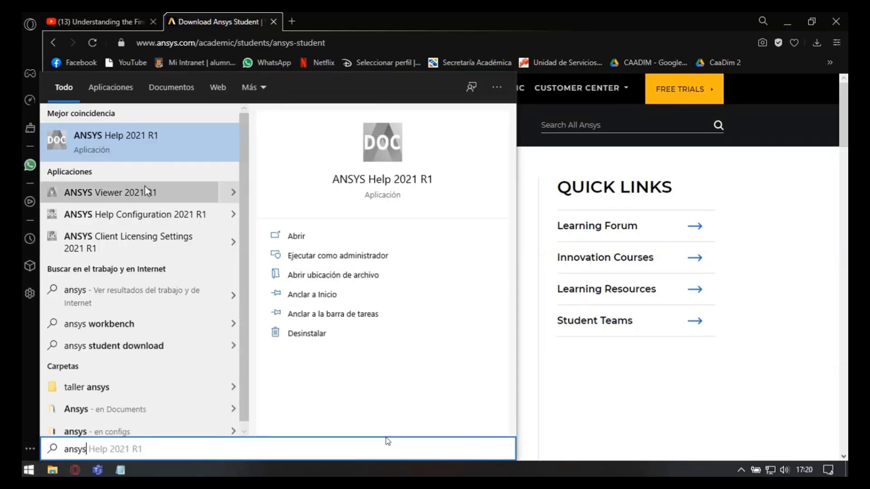
{"action": "key", "text": "BackSpace"}
{"action": "key", "text": "BackSpace"}
{"action": "key", "text": "BackSpace"}
{"action": "key", "text": "BackSpace"}
{"action": "key", "text": "BackSpace"}
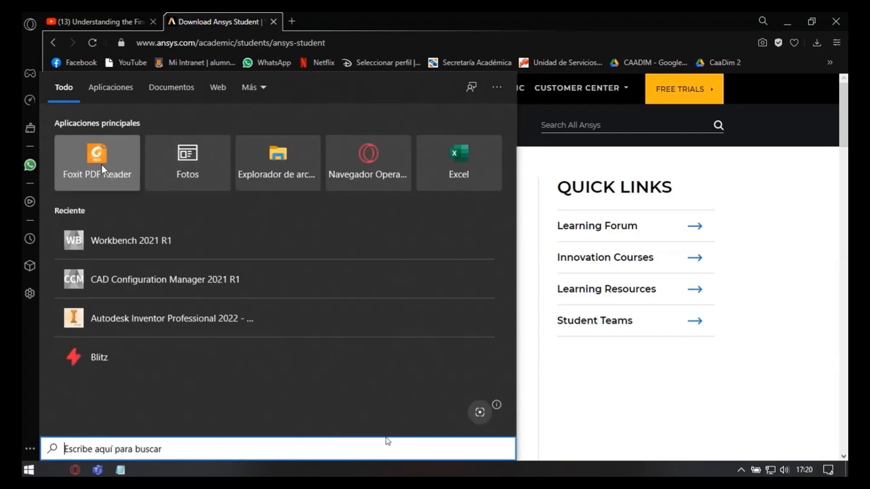
{"action": "type", "text": "wor"}
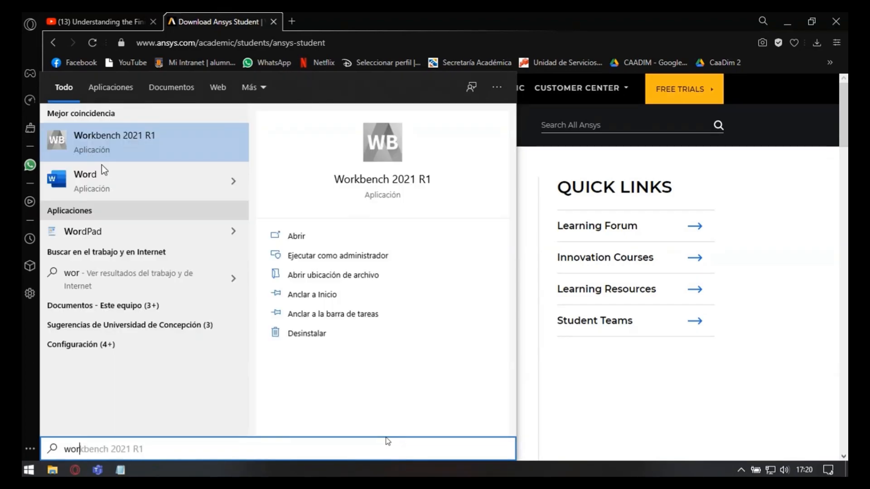
{"action": "left_click", "coordinate": [105, 136]}
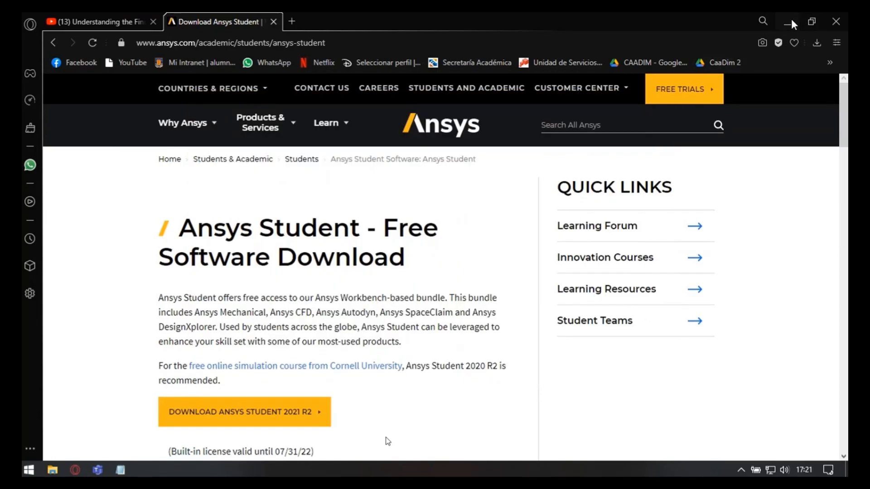
{"action": "left_click", "coordinate": [791, 23]}
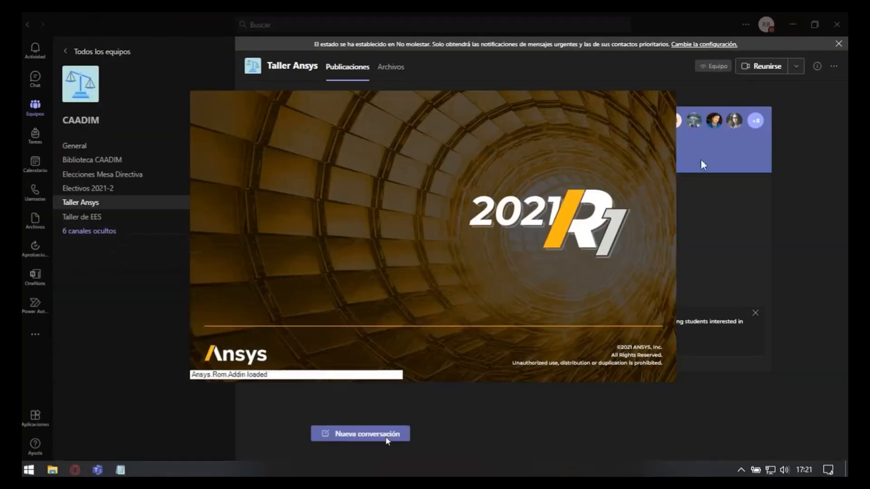
{"action": "left_click", "coordinate": [792, 25]}
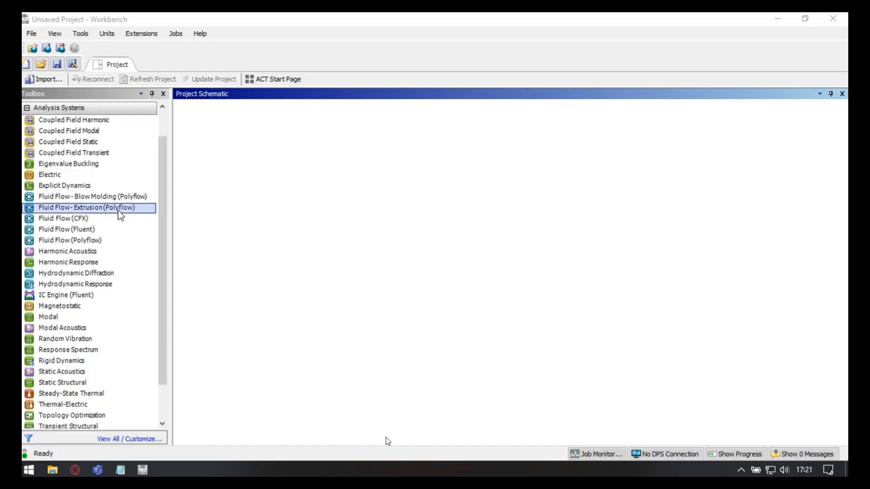
Step: Add a Static Structural analysis system to the empty project schematic
{"action": "scroll", "coordinate": [111, 200], "scroll_direction": "down", "scroll_amount": 2}
{"action": "scroll", "coordinate": [77, 384], "scroll_direction": "up", "scroll_amount": 2}
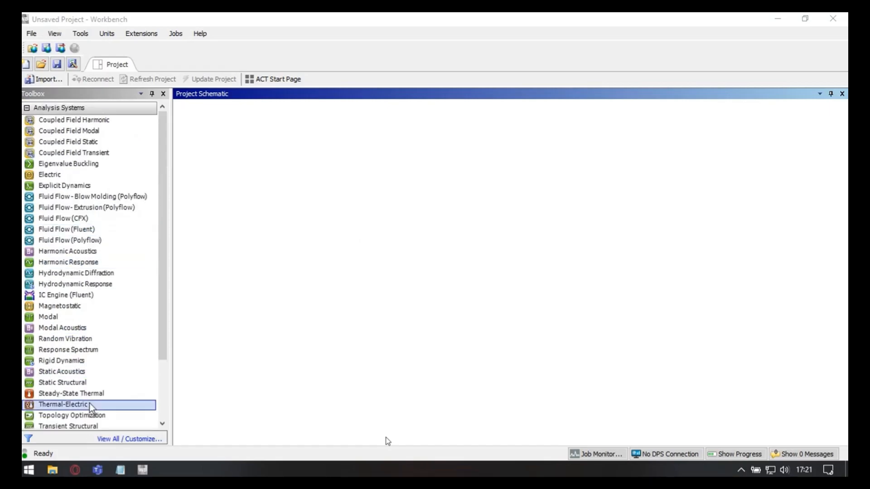
{"action": "scroll", "coordinate": [111, 241], "scroll_direction": "down", "scroll_amount": 2}
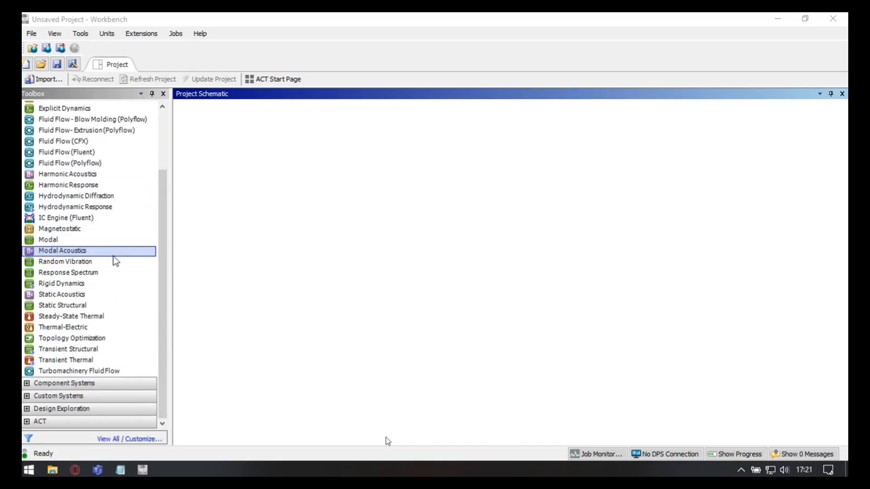
{"action": "scroll", "coordinate": [119, 272], "scroll_direction": "up", "scroll_amount": 1}
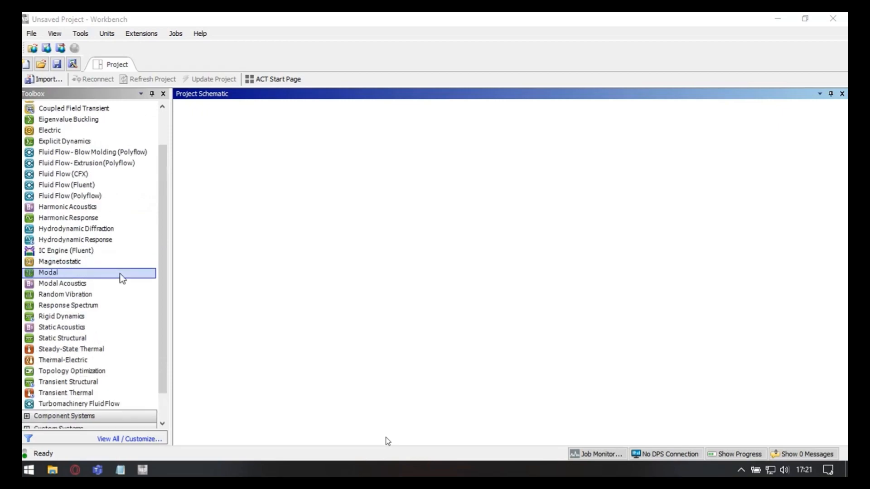
{"action": "double_click", "coordinate": [68, 338]}
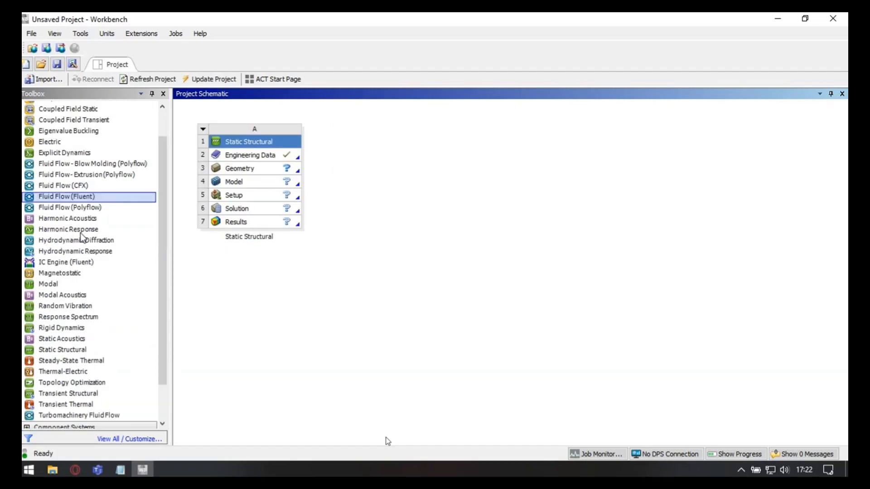
Step: Add a Transient Structural system beside the Static Structural one, keeping its default name
{"action": "scroll", "coordinate": [103, 281], "scroll_direction": "down", "scroll_amount": 2}
{"action": "scroll", "coordinate": [98, 289], "scroll_direction": "down", "scroll_amount": 1}
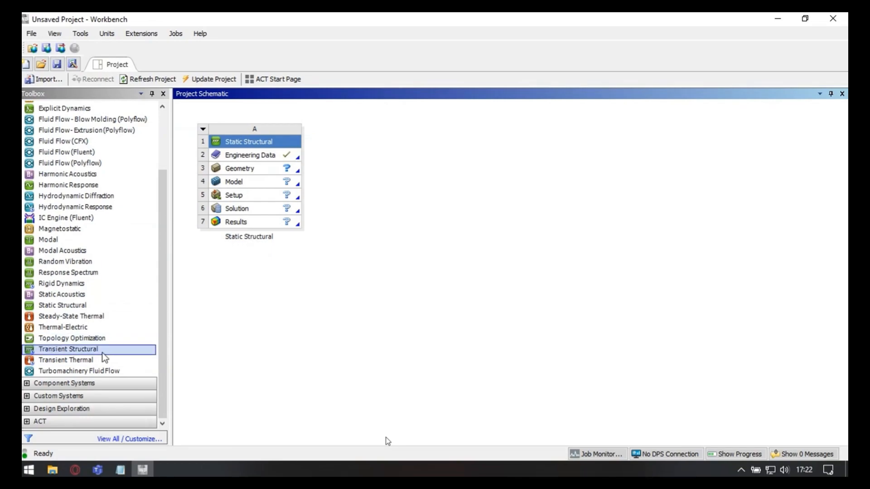
{"action": "left_click_drag", "start_coordinate": [100, 352], "coordinate": [391, 179]}
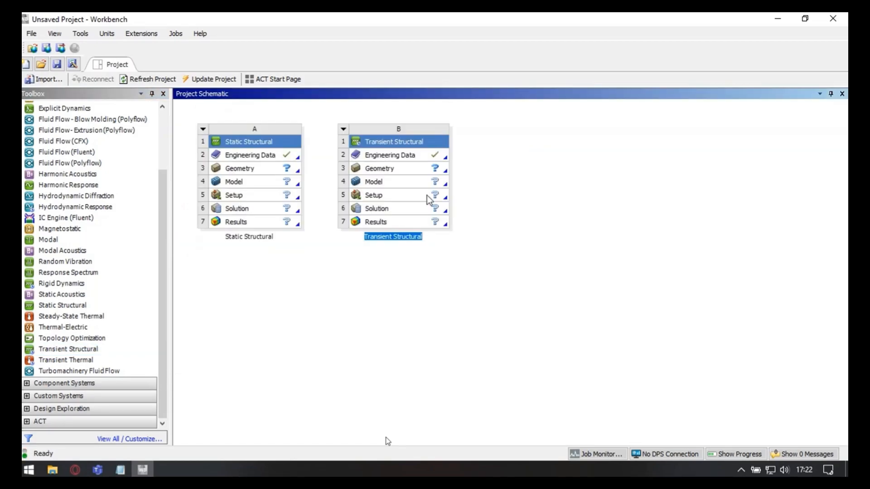
{"action": "key", "text": "Return"}
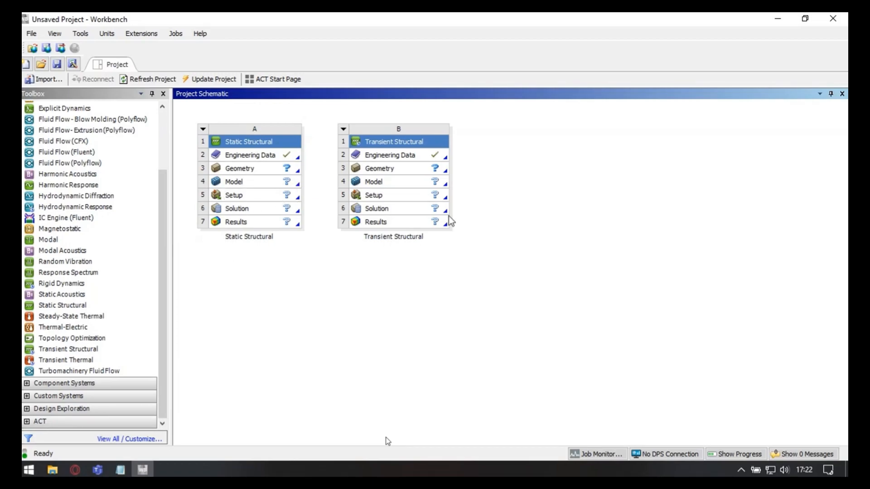
Step: Add an Explicit Dynamics system and link the Static Structural geometry to the Transient Structural geometry
{"action": "scroll", "coordinate": [111, 323], "scroll_direction": "up", "scroll_amount": 3}
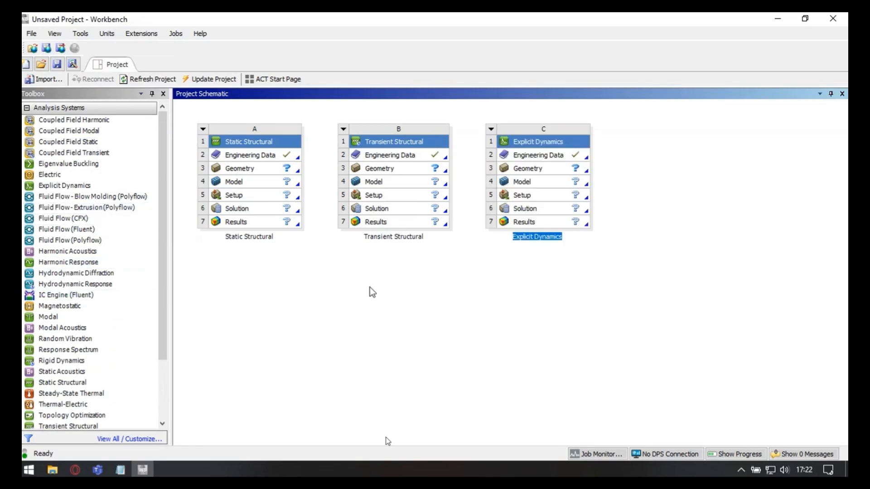
{"action": "scroll", "coordinate": [80, 331], "scroll_direction": "down", "scroll_amount": 1}
{"action": "scroll", "coordinate": [81, 331], "scroll_direction": "down", "scroll_amount": 2}
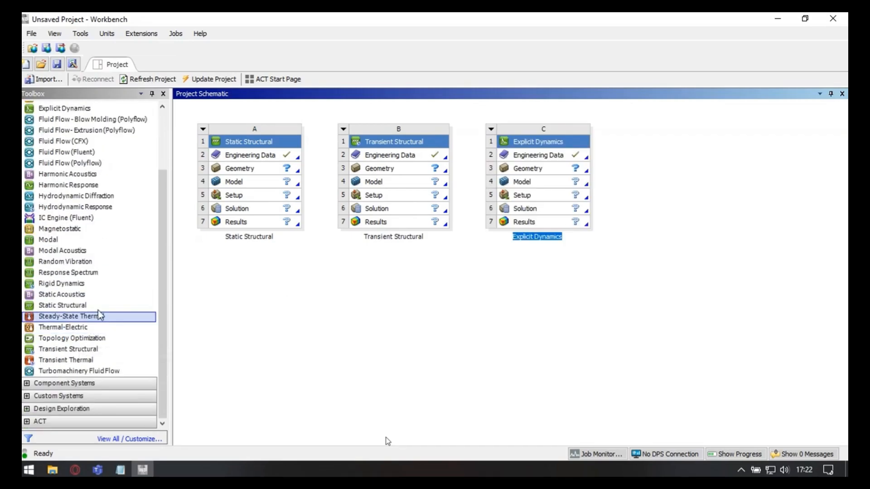
{"action": "left_click", "coordinate": [258, 133]}
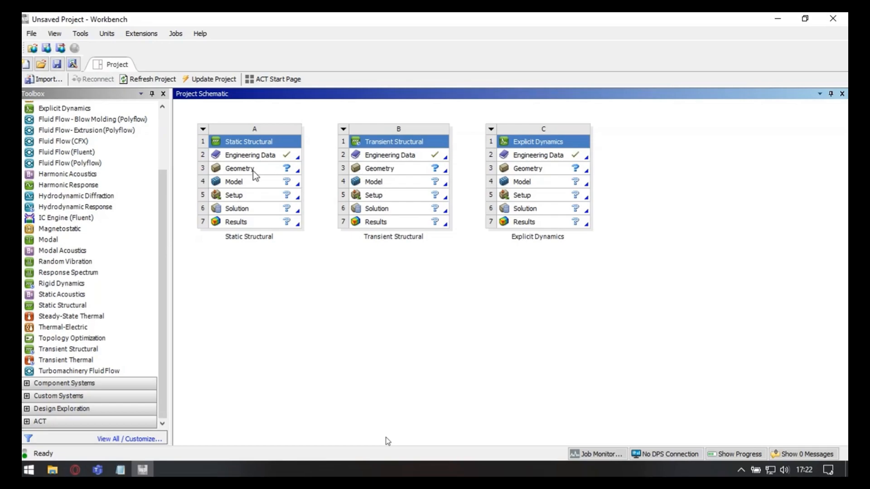
{"action": "left_click_drag", "start_coordinate": [254, 172], "coordinate": [359, 171]}
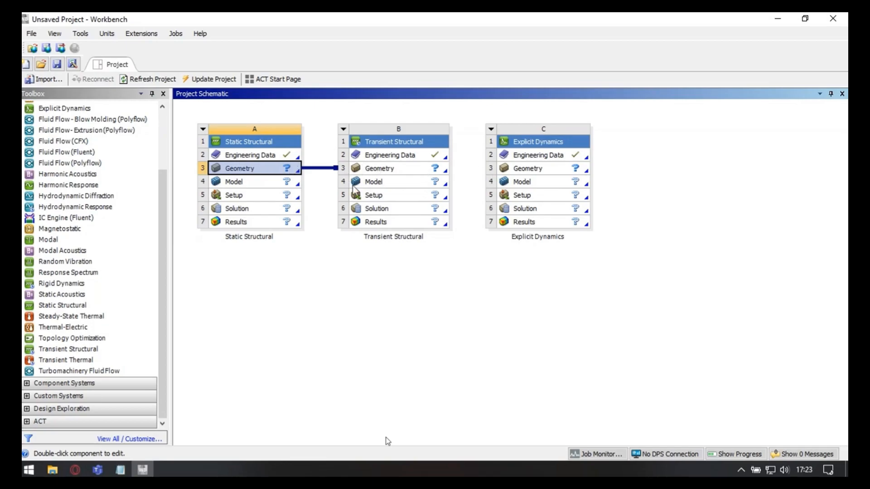
Step: Delete the Transient Structural and Explicit Dynamics systems from the project schematic
{"action": "right_click", "coordinate": [420, 141]}
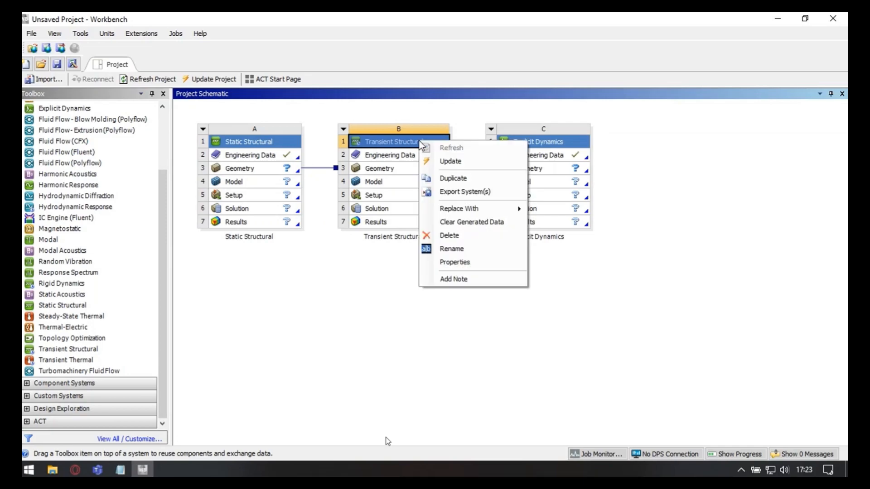
{"action": "left_click", "coordinate": [449, 235]}
{"action": "right_click", "coordinate": [413, 141]}
{"action": "left_click", "coordinate": [443, 235]}
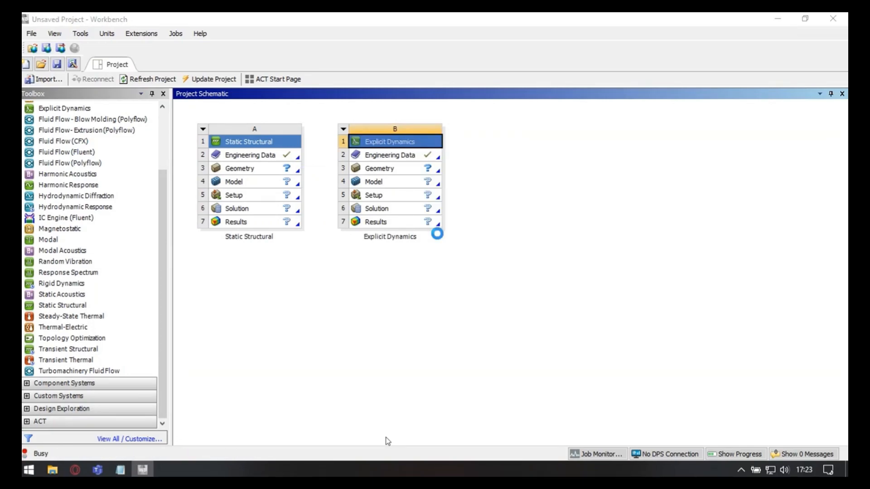
{"action": "left_click", "coordinate": [459, 264]}
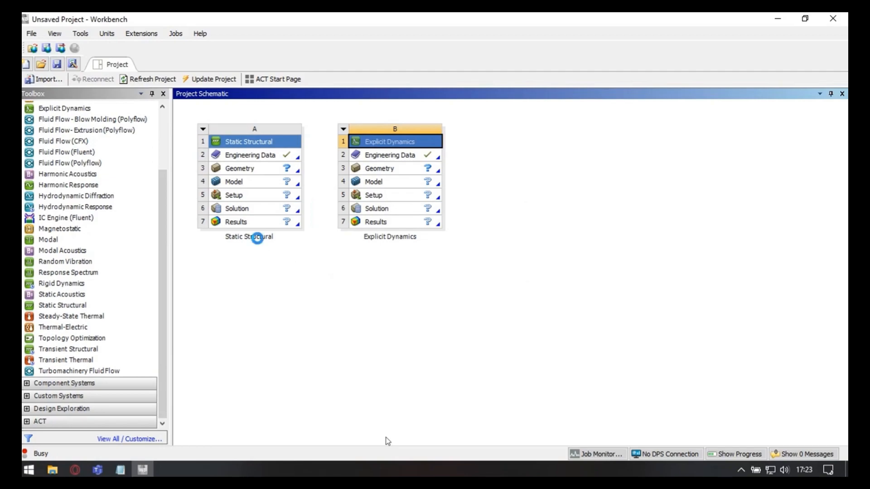
Step: Rename the Static Structural system as "Taller lunes"
{"action": "double_click", "coordinate": [258, 236]}
{"action": "double_click", "coordinate": [257, 237]}
{"action": "key", "text": "BackSpace"}
{"action": "key", "text": "BackSpace"}
{"action": "key", "text": "BackSpace"}
{"action": "key", "text": "BackSpace"}
{"action": "key", "text": "BackSpace"}
{"action": "key", "text": "BackSpace"}
{"action": "key", "text": "BackSpace"}
{"action": "key", "text": "BackSpace"}
{"action": "type", "text": "Taller I"}
{"action": "type", "text": "unes"}
{"action": "key", "text": "Return"}
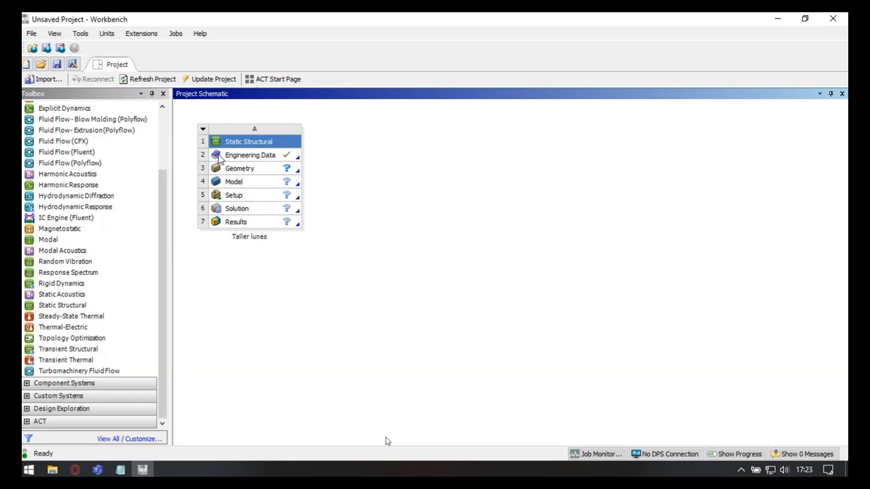
{"action": "left_click", "coordinate": [260, 156]}
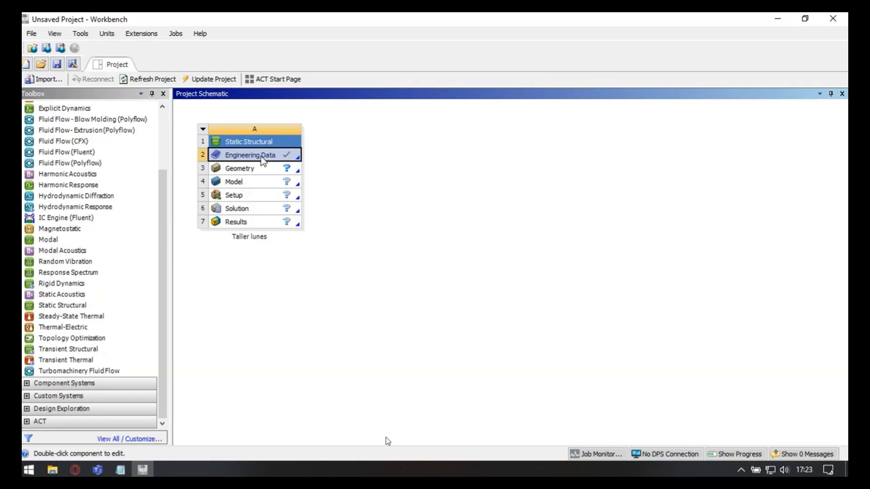
{"action": "left_click", "coordinate": [255, 172]}
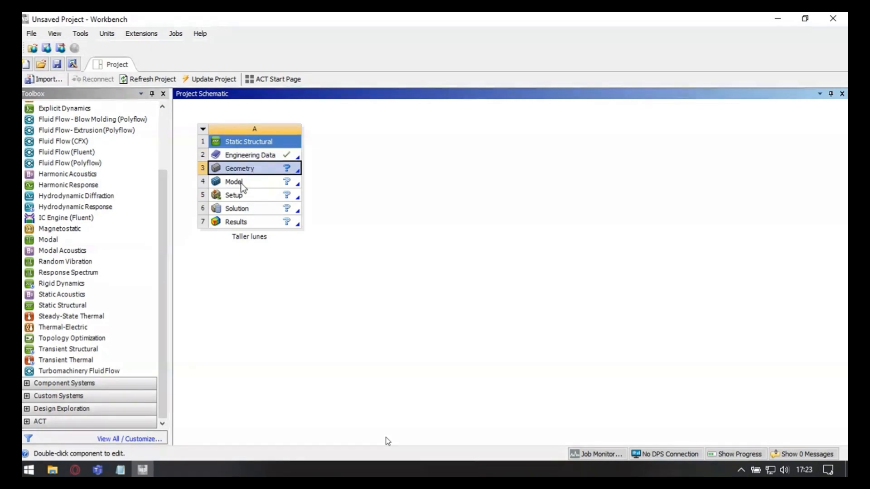
{"action": "left_click", "coordinate": [241, 183]}
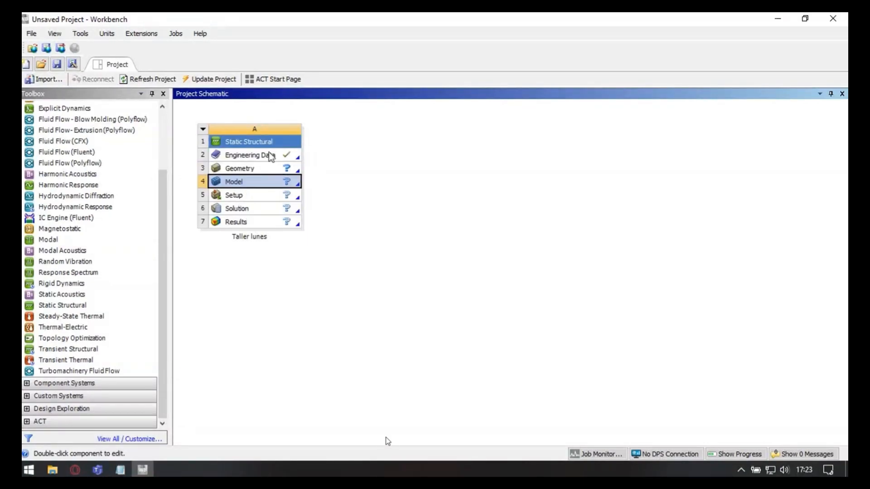
{"action": "left_click", "coordinate": [455, 210]}
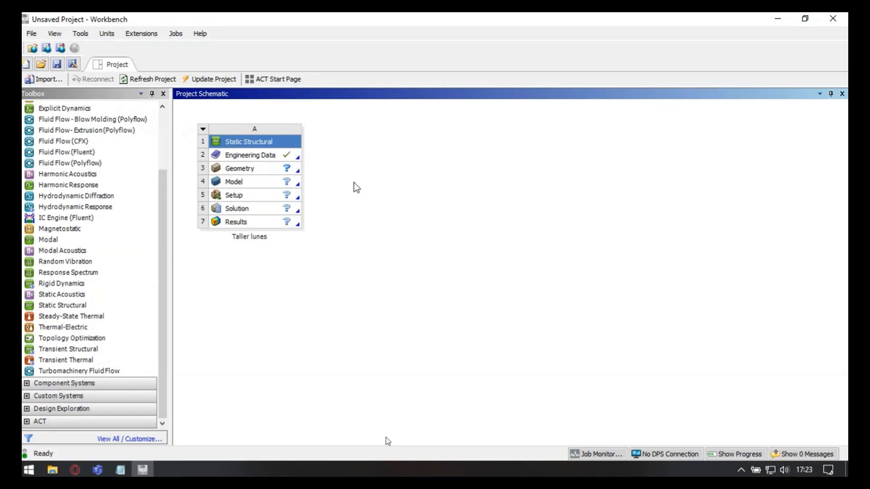
Step: Open the Engineering Data of the Static Structural system and display the Engineering Data Sources
{"action": "double_click", "coordinate": [271, 156]}
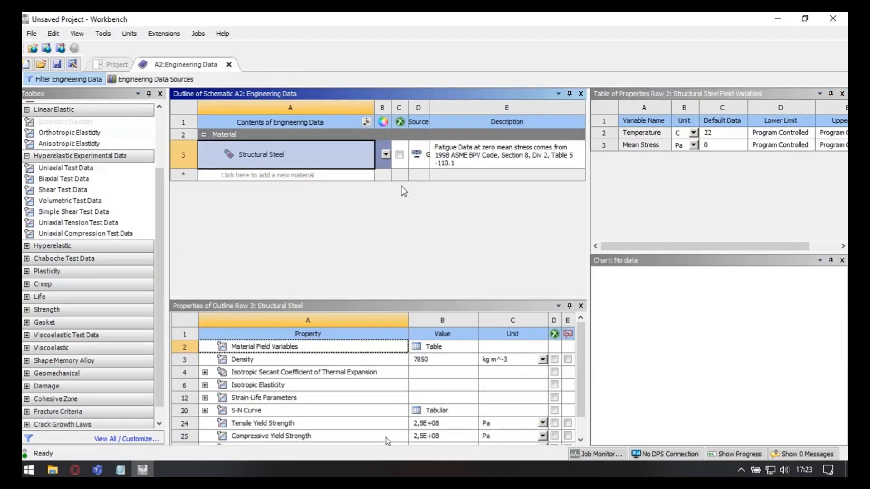
{"action": "left_click", "coordinate": [110, 63]}
{"action": "left_click", "coordinate": [181, 67]}
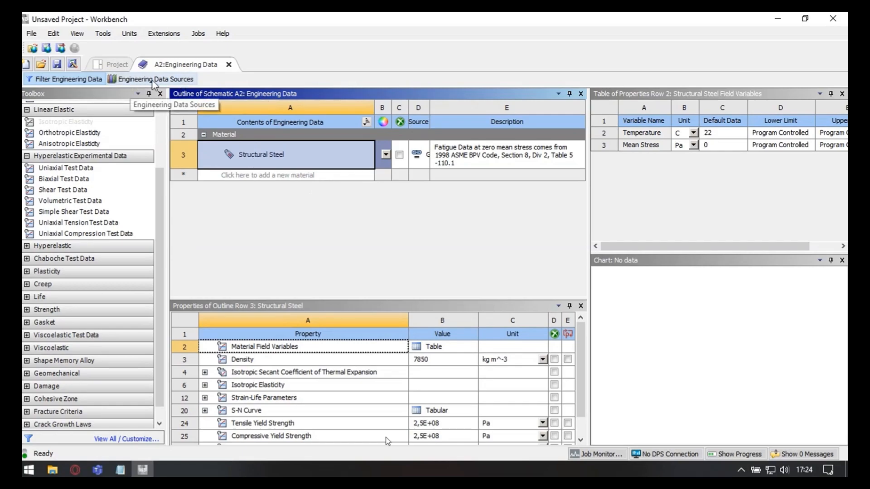
{"action": "left_click", "coordinate": [173, 80]}
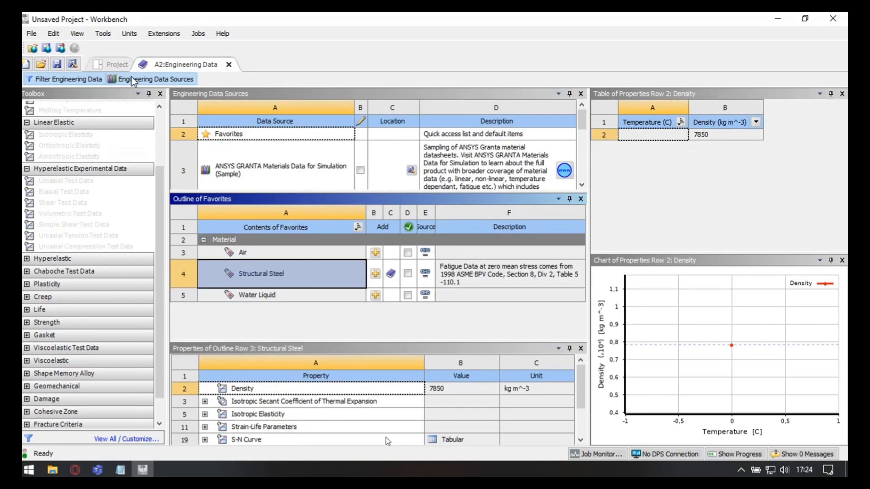
Step: Enlarge the data sources list and select the ANSYS GRANTA Materials Data for Simulation (Sample) library
{"action": "left_click_drag", "start_coordinate": [307, 193], "coordinate": [307, 251]}
{"action": "scroll", "coordinate": [379, 150], "scroll_direction": "down", "scroll_amount": 3}
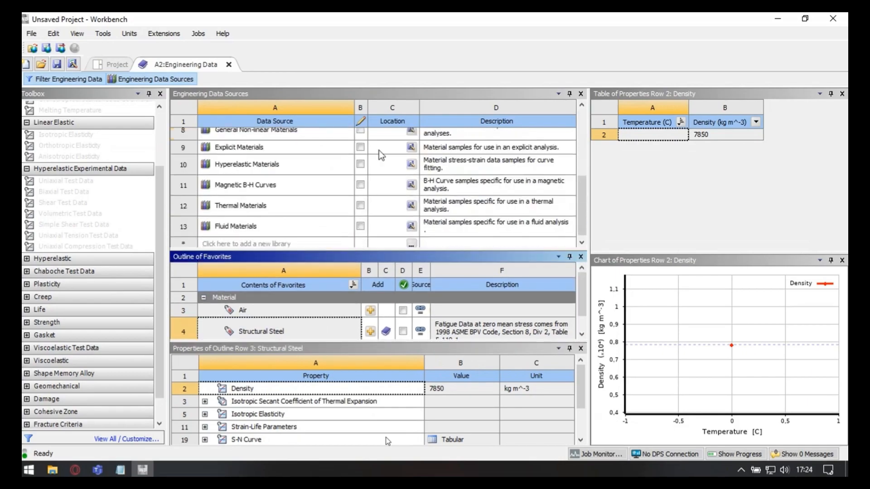
{"action": "scroll", "coordinate": [329, 173], "scroll_direction": "up", "scroll_amount": 3}
{"action": "scroll", "coordinate": [278, 158], "scroll_direction": "up", "scroll_amount": 3}
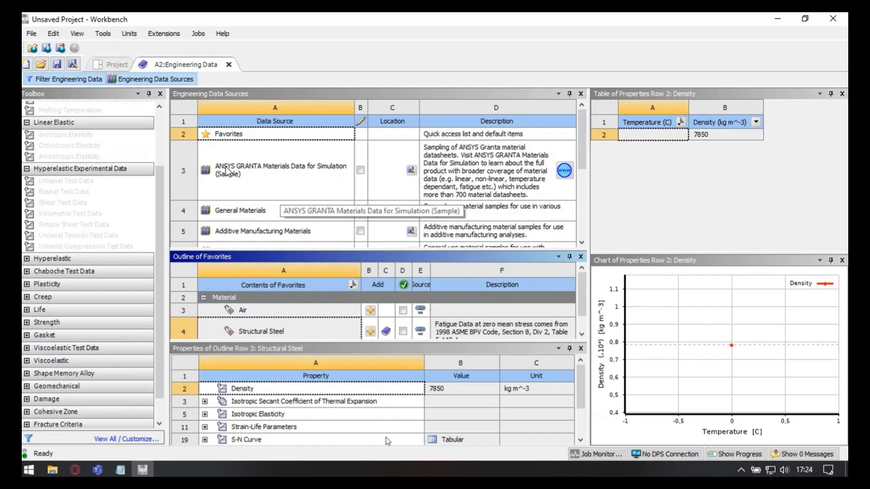
{"action": "left_click", "coordinate": [263, 166]}
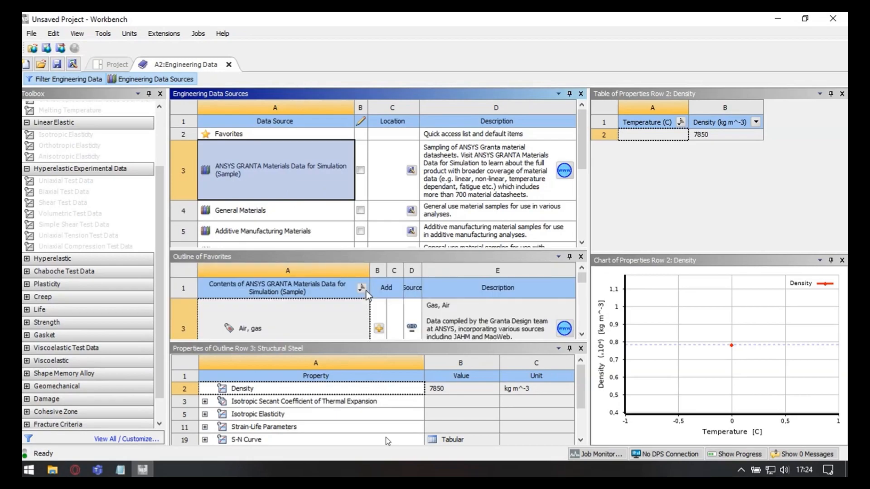
Step: Enlarge the library's contents list and look through the materials offered in the GRANTA sample library
{"action": "left_click_drag", "start_coordinate": [382, 251], "coordinate": [382, 116]}
{"action": "scroll", "coordinate": [312, 224], "scroll_direction": "down", "scroll_amount": 3}
{"action": "scroll", "coordinate": [312, 225], "scroll_direction": "up", "scroll_amount": 3}
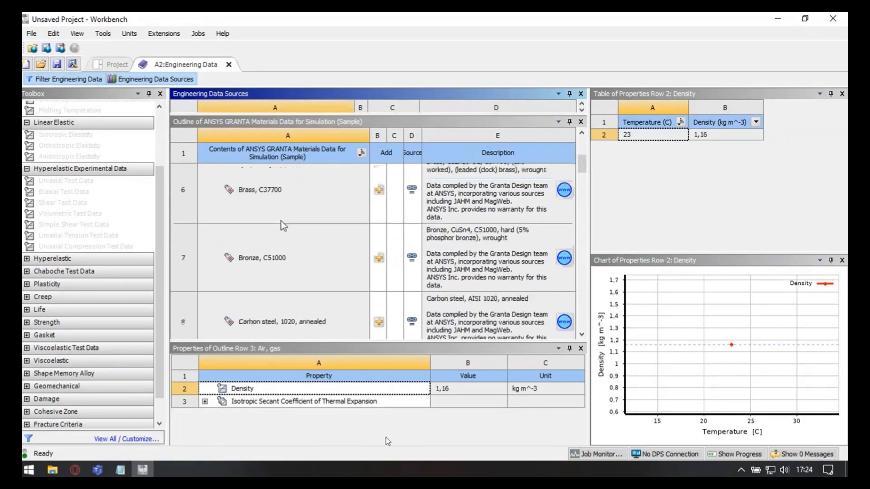
{"action": "left_click_drag", "start_coordinate": [294, 350], "coordinate": [293, 397]}
{"action": "scroll", "coordinate": [278, 317], "scroll_direction": "down", "scroll_amount": 5}
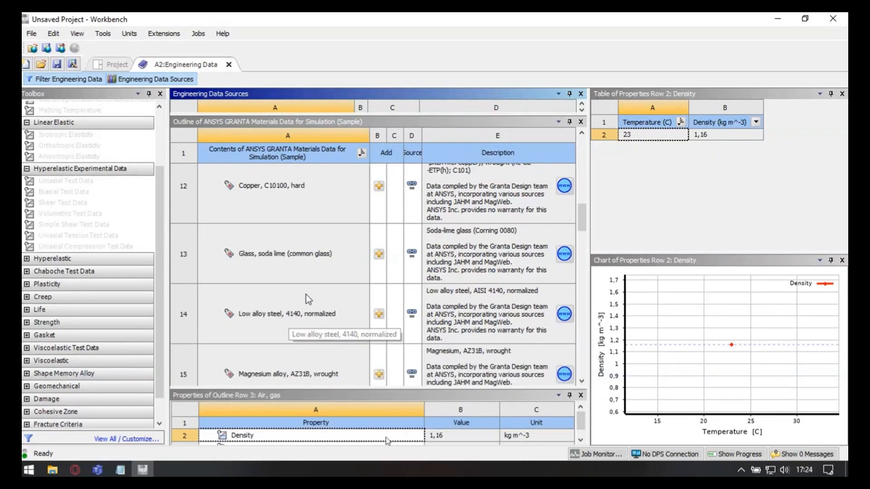
{"action": "scroll", "coordinate": [306, 294], "scroll_direction": "down", "scroll_amount": 6}
{"action": "left_click_drag", "start_coordinate": [584, 279], "coordinate": [586, 371]}
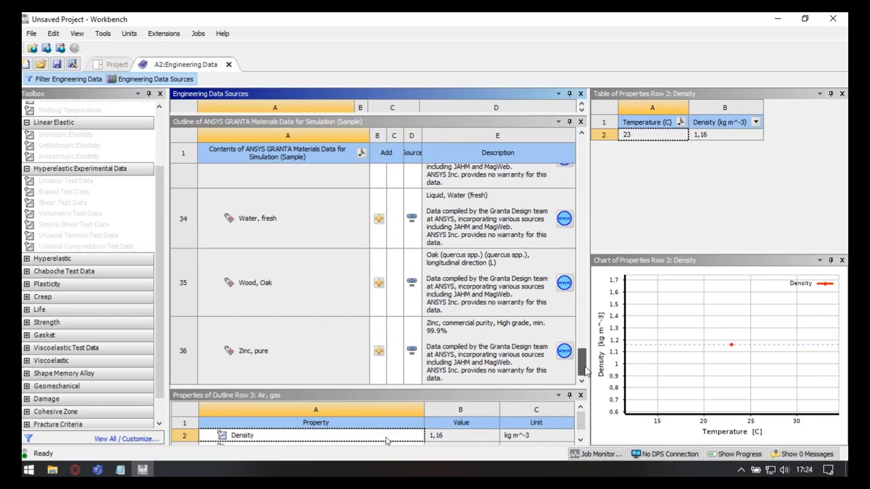
{"action": "scroll", "coordinate": [361, 281], "scroll_direction": "up", "scroll_amount": 10}
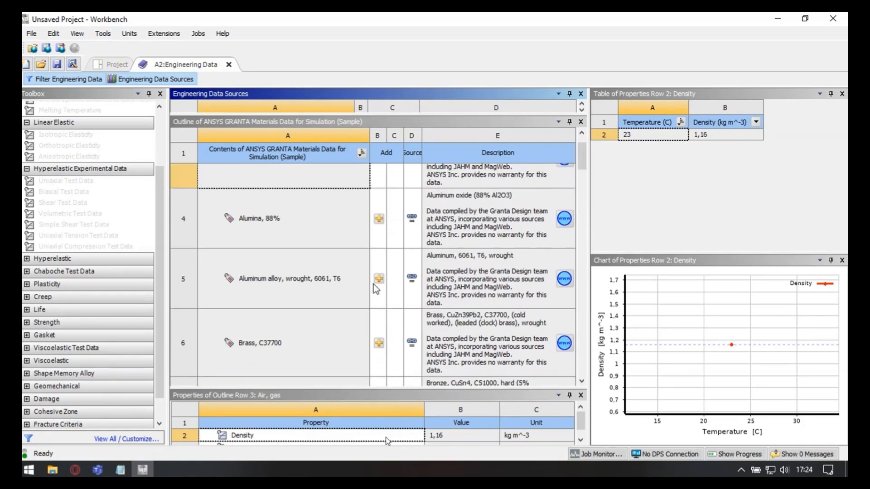
Step: Add Bronze, C51000 from the GRANTA sample library to the Engineering Data and return to the analysis's own material list
{"action": "scroll", "coordinate": [376, 278], "scroll_direction": "up", "scroll_amount": 2}
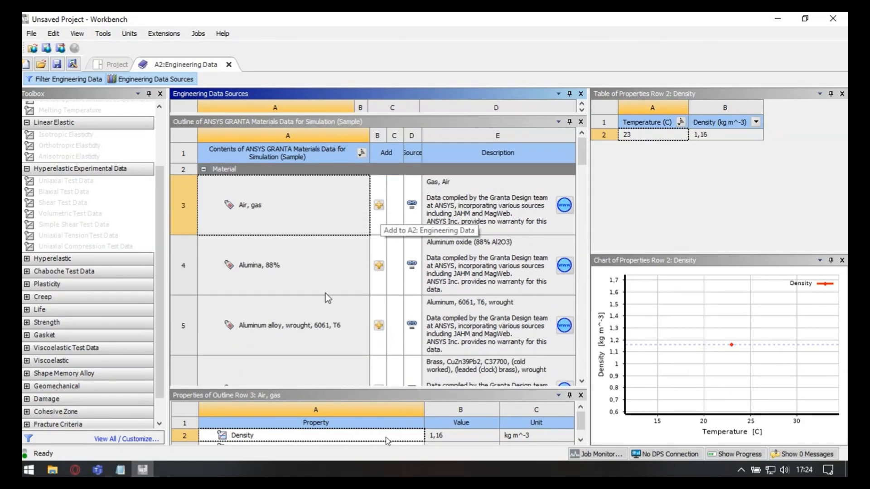
{"action": "scroll", "coordinate": [326, 293], "scroll_direction": "down", "scroll_amount": 2}
{"action": "scroll", "coordinate": [331, 294], "scroll_direction": "up", "scroll_amount": 1}
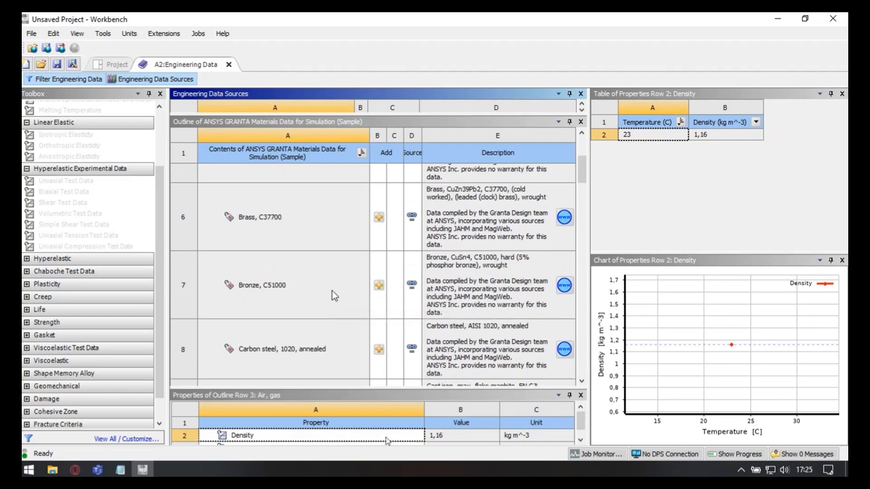
{"action": "left_click", "coordinate": [378, 285]}
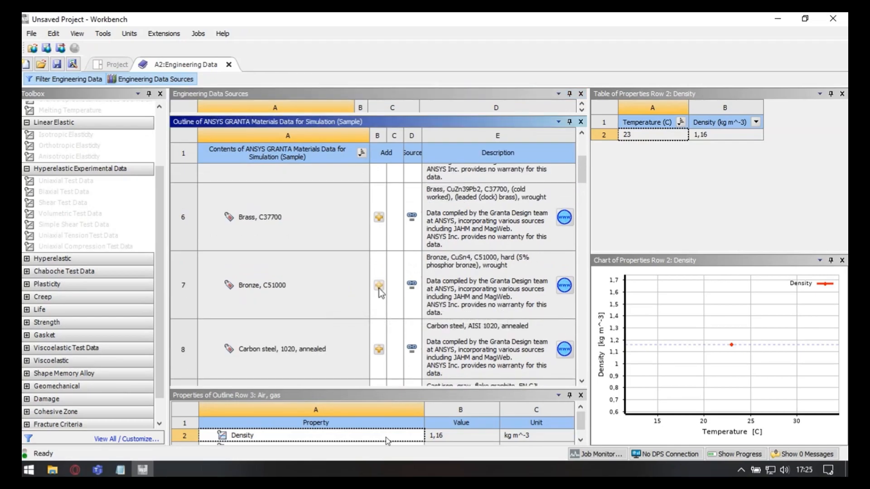
{"action": "scroll", "coordinate": [390, 297], "scroll_direction": "up", "scroll_amount": 1}
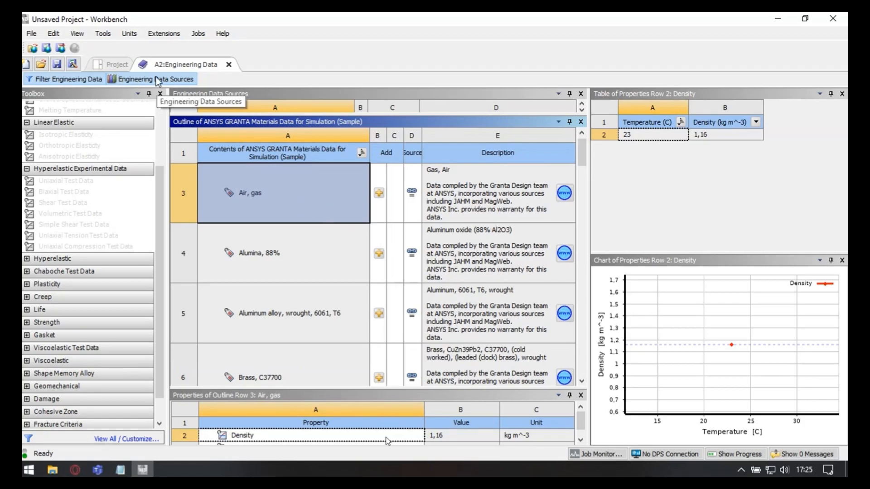
{"action": "left_click", "coordinate": [182, 81]}
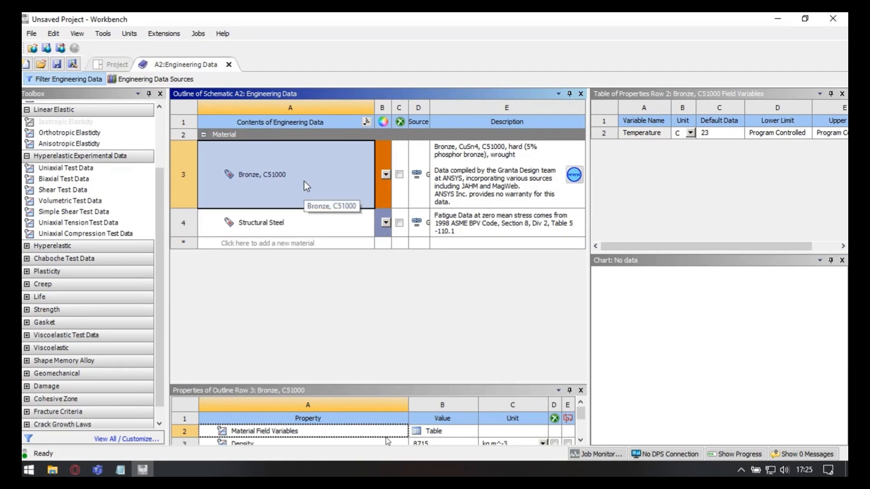
Step: Create a new material named "Taller ansys" and enlarge the area showing its properties
{"action": "left_click", "coordinate": [273, 244]}
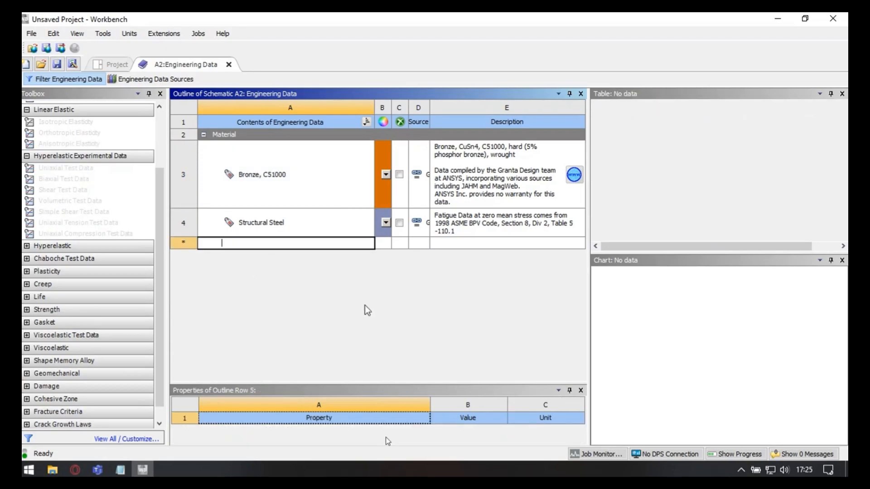
{"action": "type", "text": "Taller ansys"}
{"action": "key", "text": "Return"}
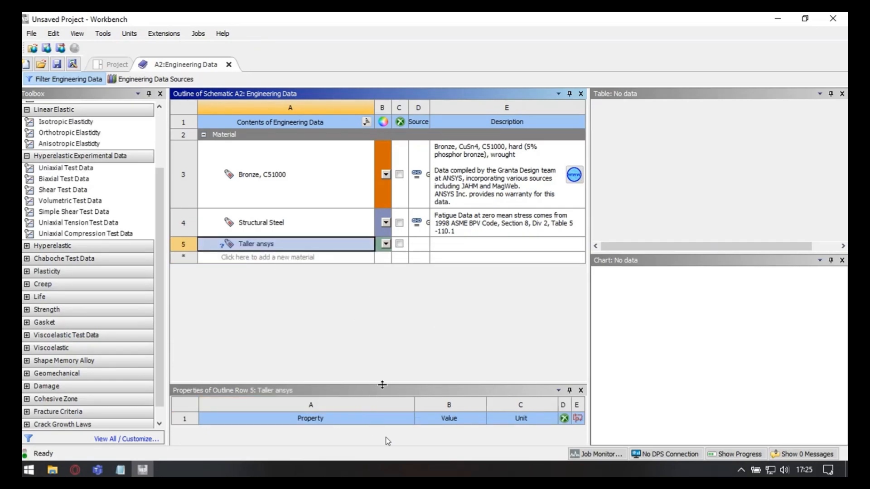
{"action": "left_click_drag", "start_coordinate": [385, 386], "coordinate": [401, 270]}
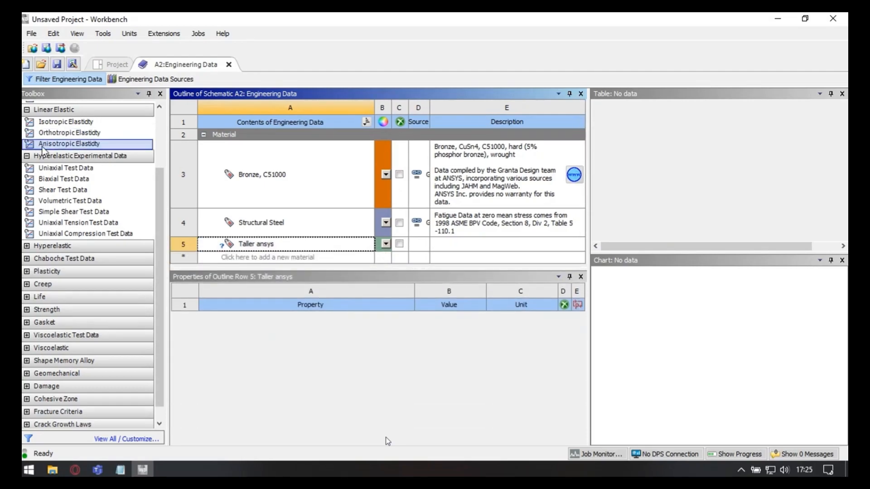
Step: Add the Density property to the Taller ansys material and set it to 13 kg m^-3
{"action": "scroll", "coordinate": [27, 213], "scroll_direction": "up", "scroll_amount": 3}
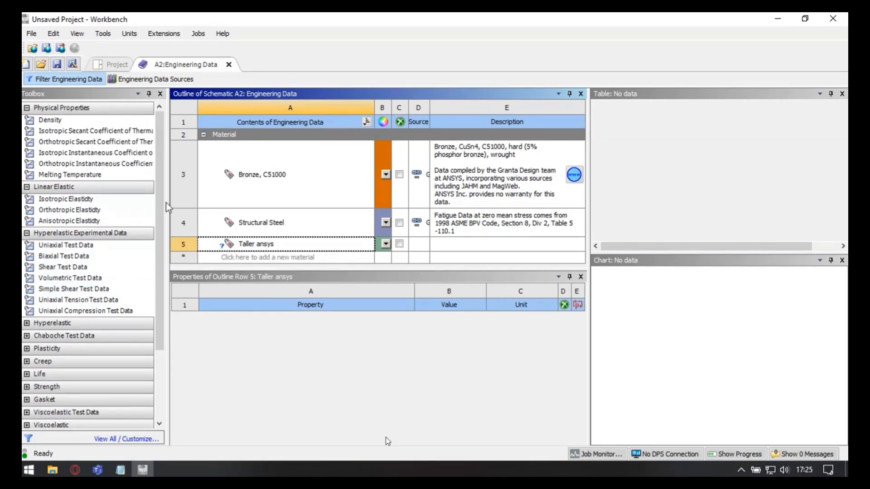
{"action": "left_click_drag", "start_coordinate": [51, 119], "coordinate": [298, 325]}
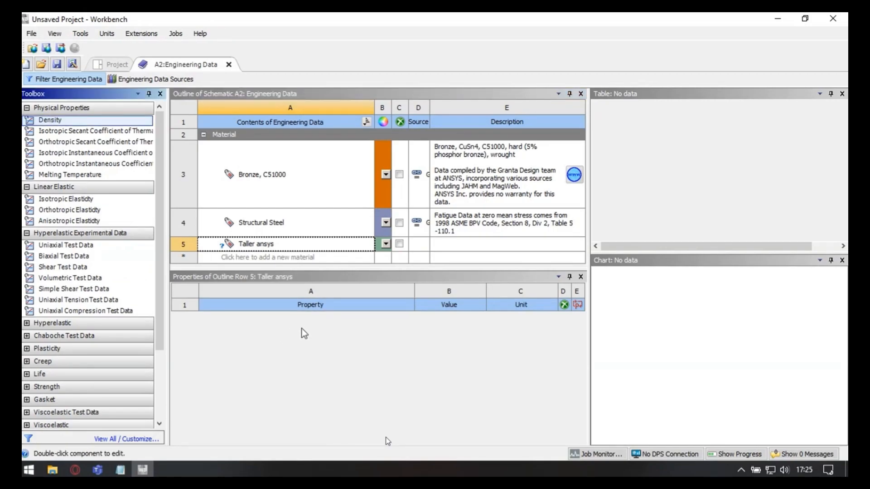
{"action": "left_click_drag", "start_coordinate": [94, 119], "coordinate": [273, 303]}
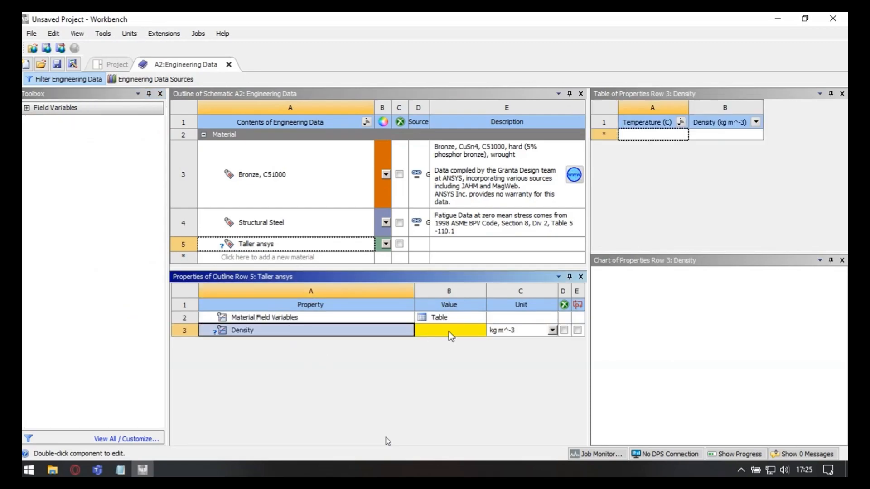
{"action": "left_click", "coordinate": [450, 333]}
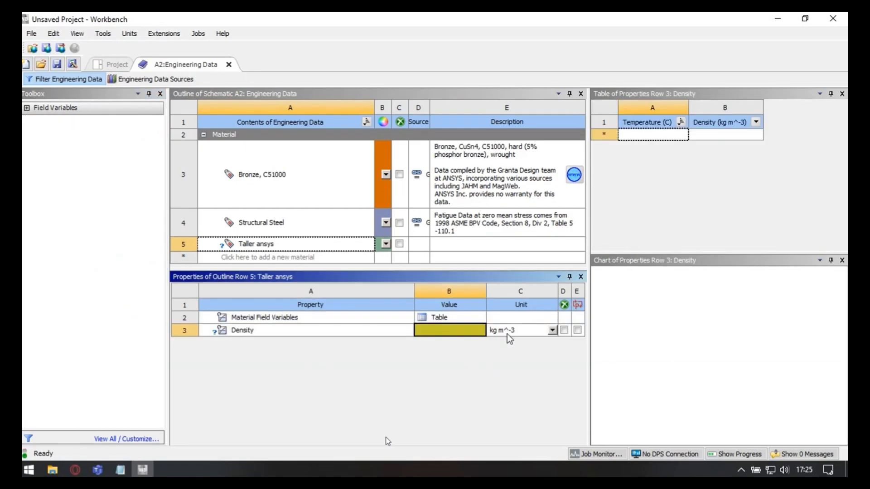
{"action": "type", "text": "13"}
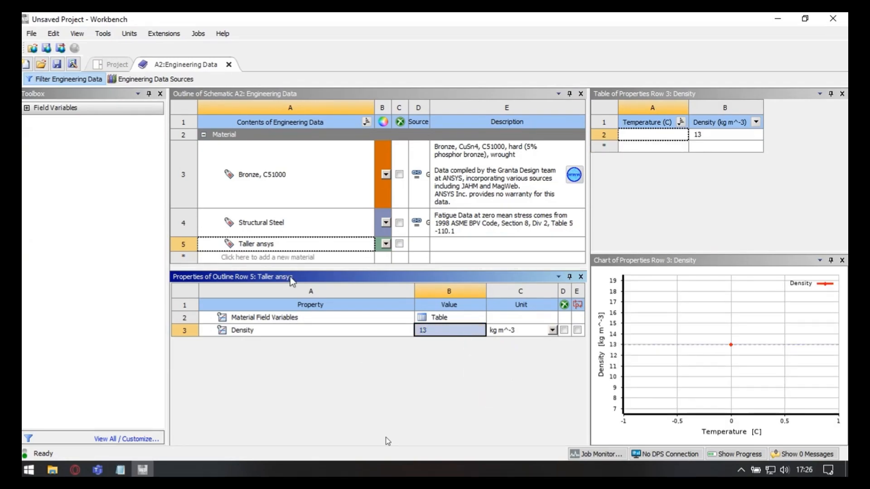
Step: Add the linear elastic property Isotropic Elasticity to Taller ansys and go through its modulus and Poisson's ratio entries
{"action": "left_click", "coordinate": [295, 247]}
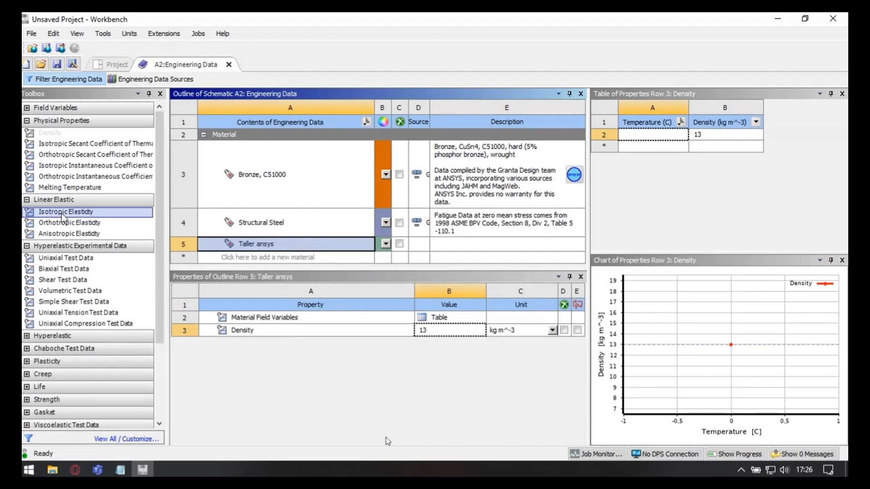
{"action": "scroll", "coordinate": [64, 216], "scroll_direction": "down", "scroll_amount": 1}
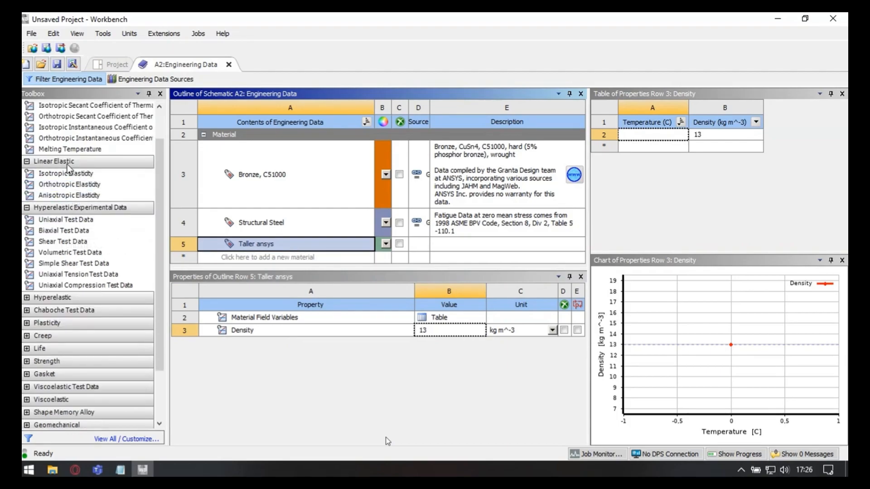
{"action": "left_click", "coordinate": [94, 173]}
{"action": "left_click", "coordinate": [94, 186]}
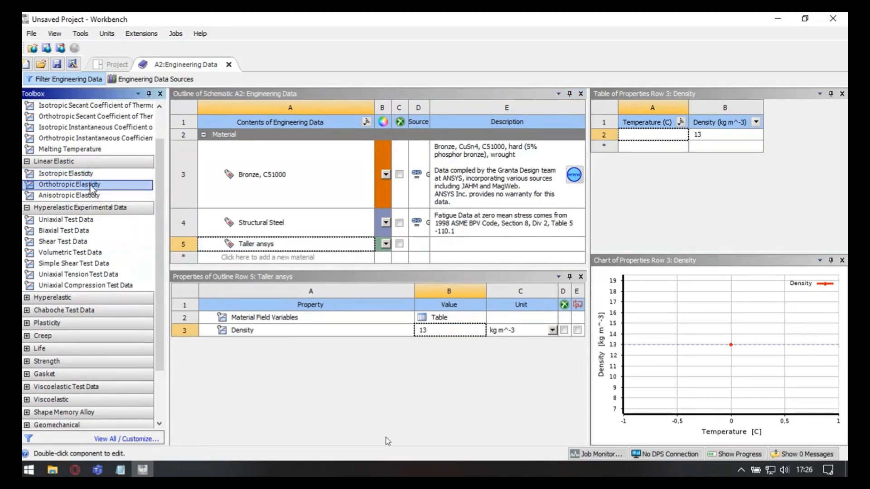
{"action": "left_click", "coordinate": [105, 196]}
{"action": "left_click", "coordinate": [90, 174]}
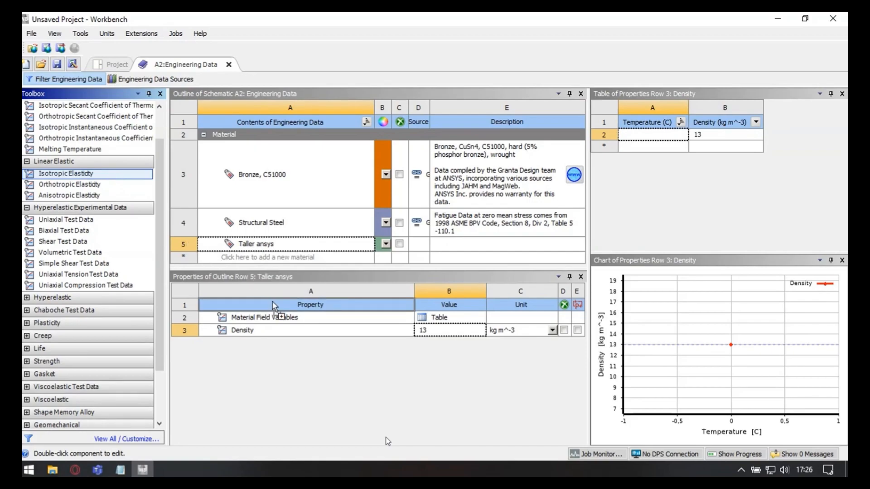
{"action": "left_click_drag", "start_coordinate": [271, 302], "coordinate": [337, 360]}
{"action": "left_click", "coordinate": [205, 343]}
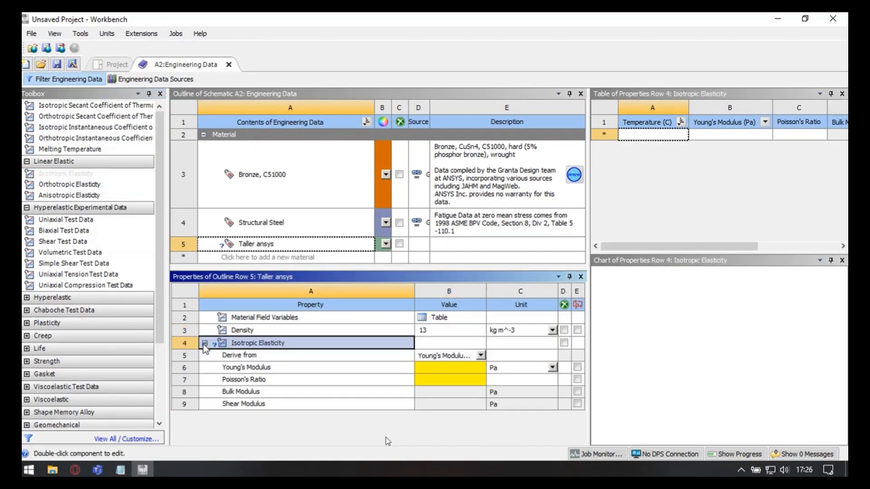
{"action": "left_click", "coordinate": [282, 367]}
{"action": "left_click", "coordinate": [270, 380]}
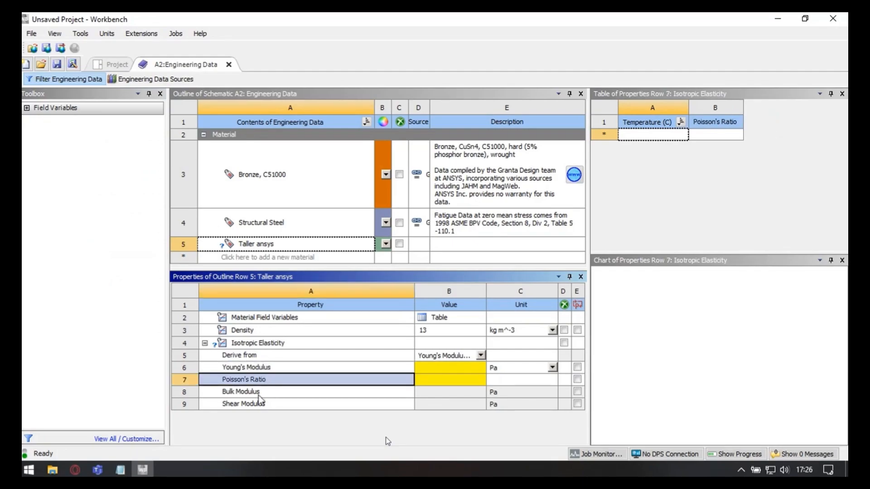
{"action": "left_click", "coordinate": [269, 392]}
{"action": "left_click", "coordinate": [271, 404]}
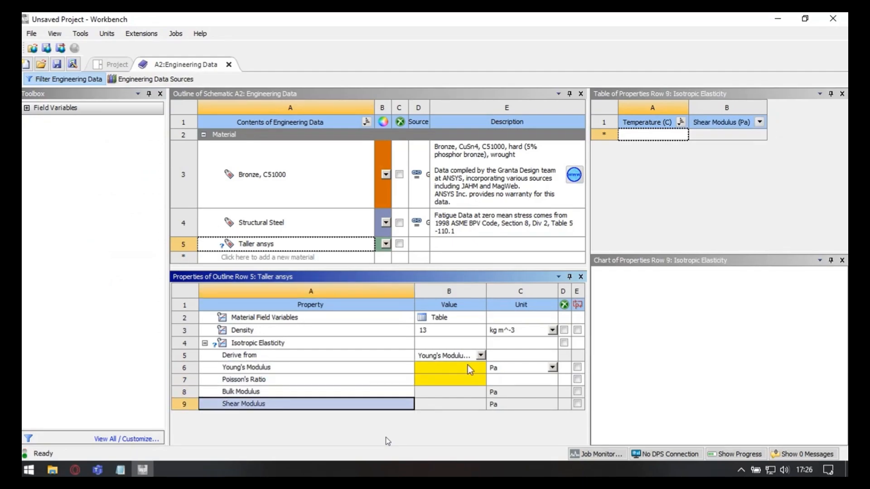
Step: Change the Young's Modulus unit of Taller ansys to MPa and set its value to 200000
{"action": "left_click", "coordinate": [552, 368]}
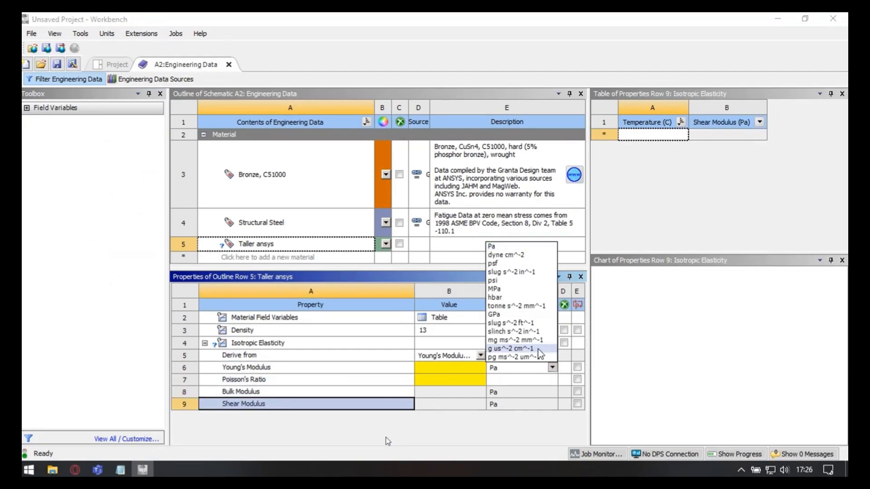
{"action": "left_click", "coordinate": [518, 288]}
{"action": "left_click", "coordinate": [447, 367]}
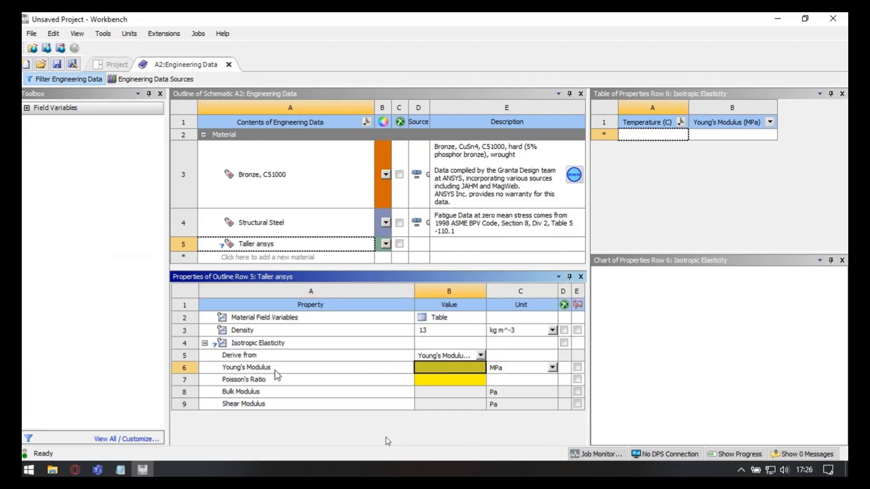
{"action": "type", "text": "2000"}
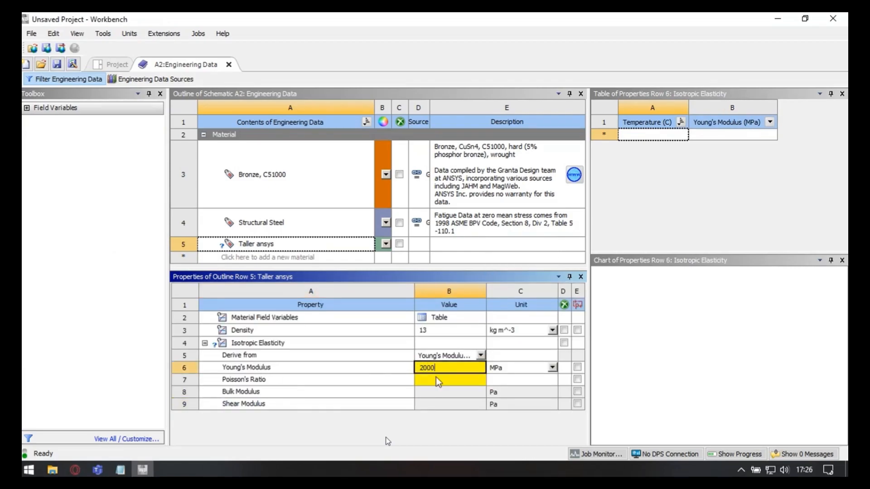
{"action": "type", "text": "00"}
Step: Set the Poisson's Ratio of the Taller ansys material to 0,3
{"action": "left_click", "coordinate": [436, 377]}
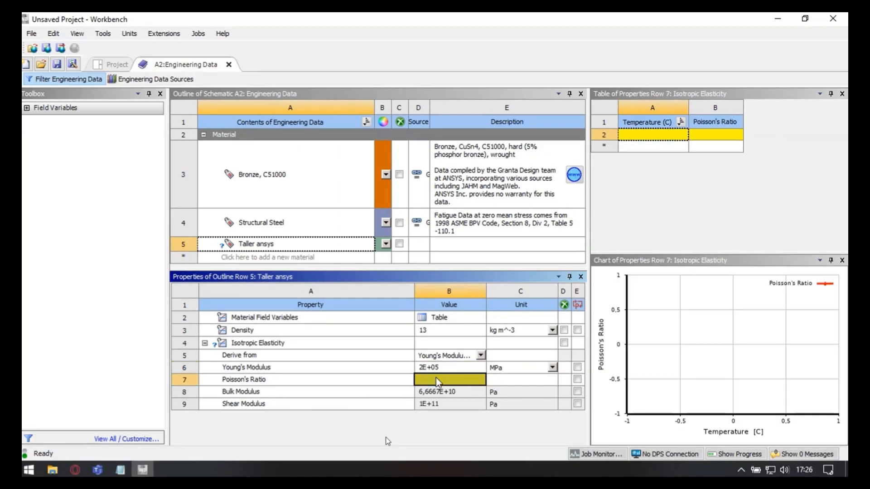
{"action": "type", "text": "0,3"}
{"action": "key", "text": "Return"}
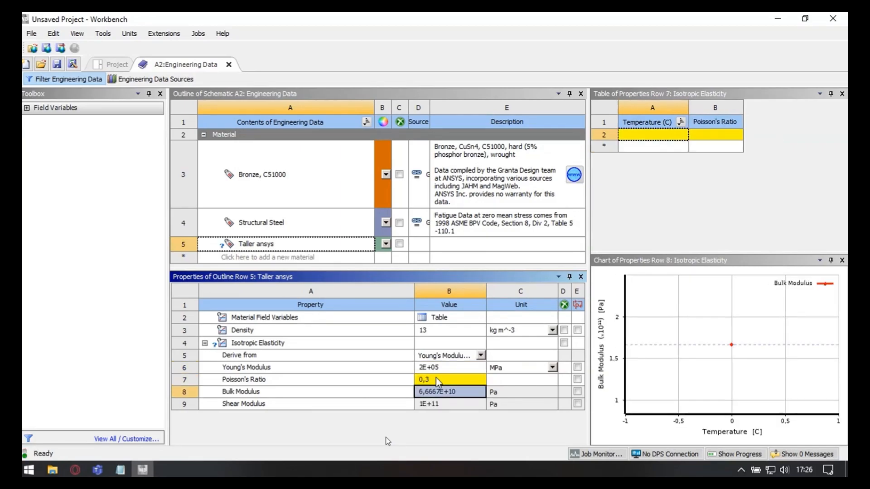
{"action": "left_click", "coordinate": [436, 378]}
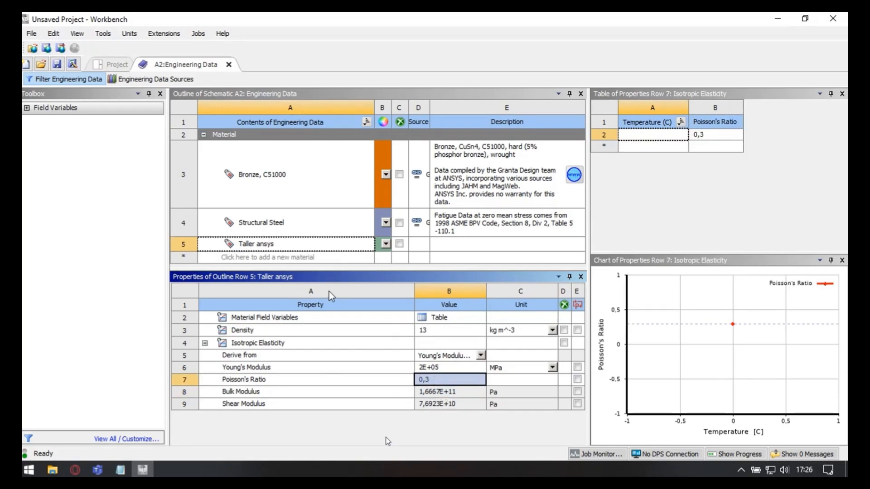
Step: Look through the Hyperelastic and Plasticity models that can be assigned to the Taller ansys material
{"action": "left_click", "coordinate": [286, 242]}
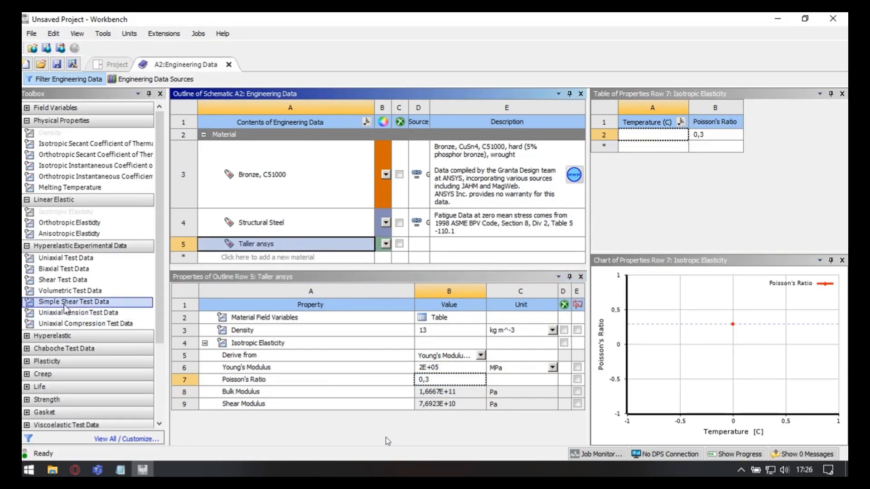
{"action": "scroll", "coordinate": [73, 313], "scroll_direction": "down", "scroll_amount": 1}
{"action": "scroll", "coordinate": [73, 313], "scroll_direction": "up", "scroll_amount": 1}
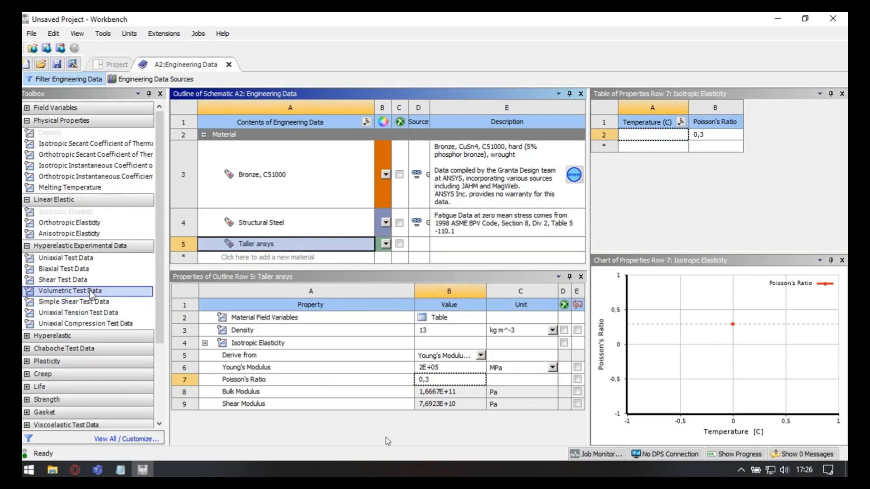
{"action": "scroll", "coordinate": [68, 272], "scroll_direction": "down", "scroll_amount": 5}
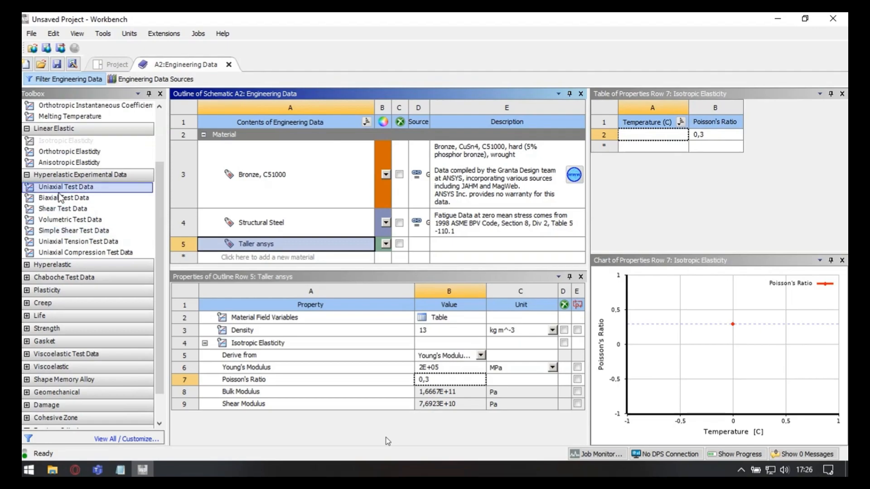
{"action": "left_click", "coordinate": [28, 183]}
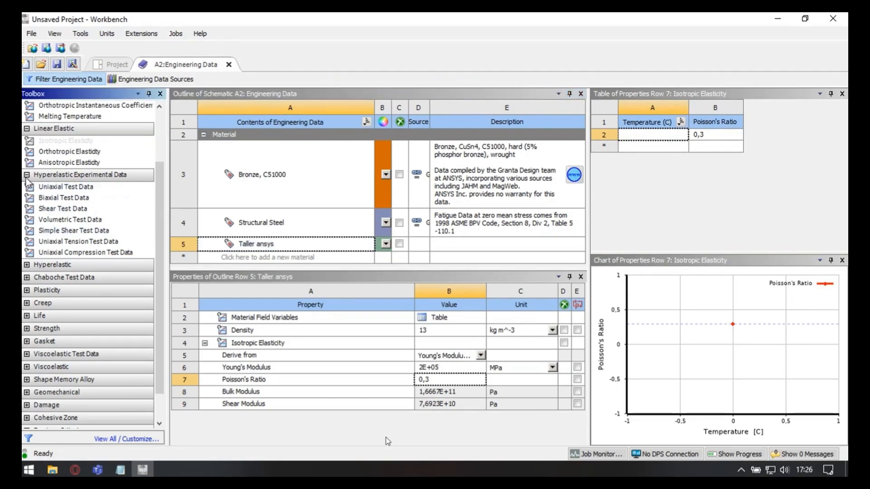
{"action": "left_click", "coordinate": [27, 175]}
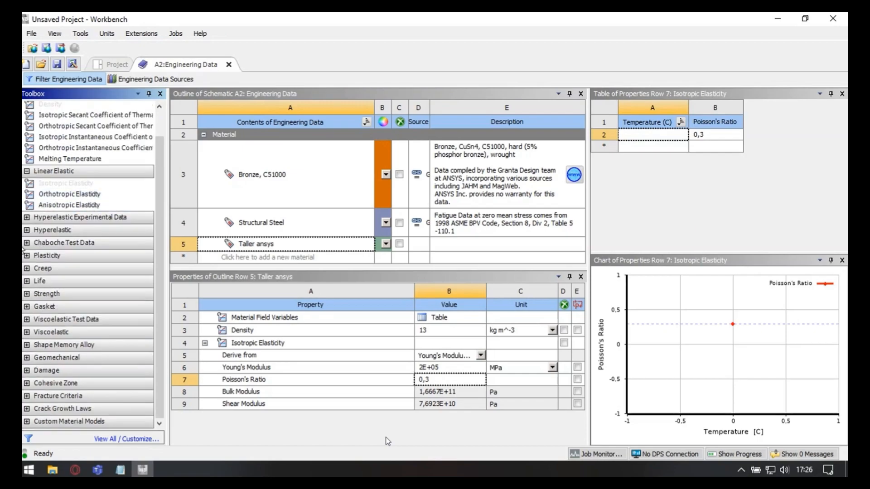
{"action": "left_click", "coordinate": [27, 231]}
{"action": "scroll", "coordinate": [94, 235], "scroll_direction": "down", "scroll_amount": 2}
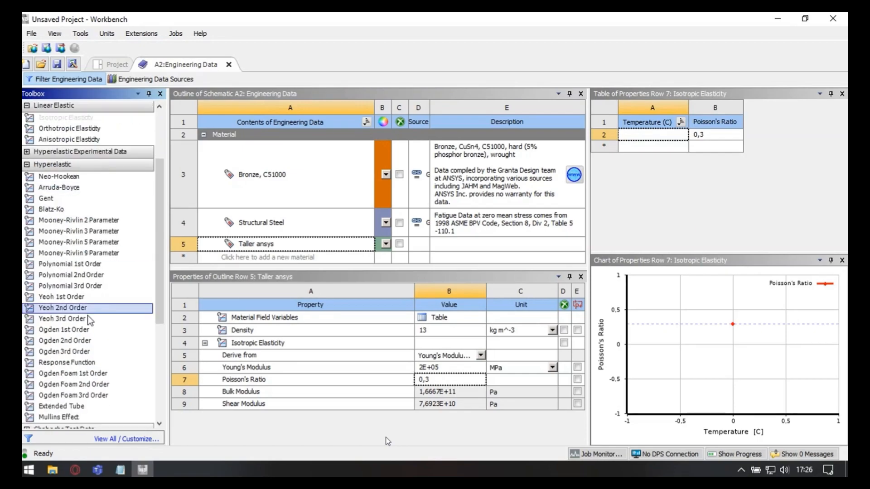
{"action": "scroll", "coordinate": [90, 321], "scroll_direction": "down", "scroll_amount": 1}
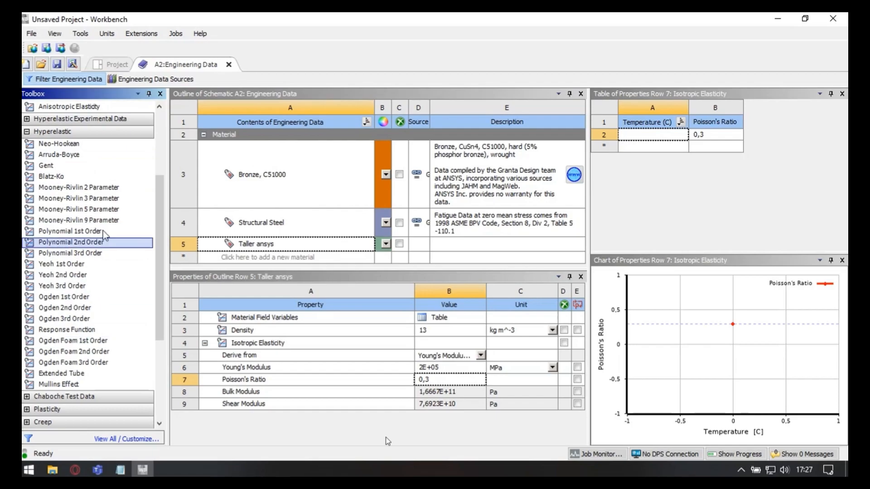
{"action": "scroll", "coordinate": [55, 267], "scroll_direction": "up", "scroll_amount": 4}
{"action": "left_click", "coordinate": [26, 262]}
{"action": "left_click", "coordinate": [90, 284]}
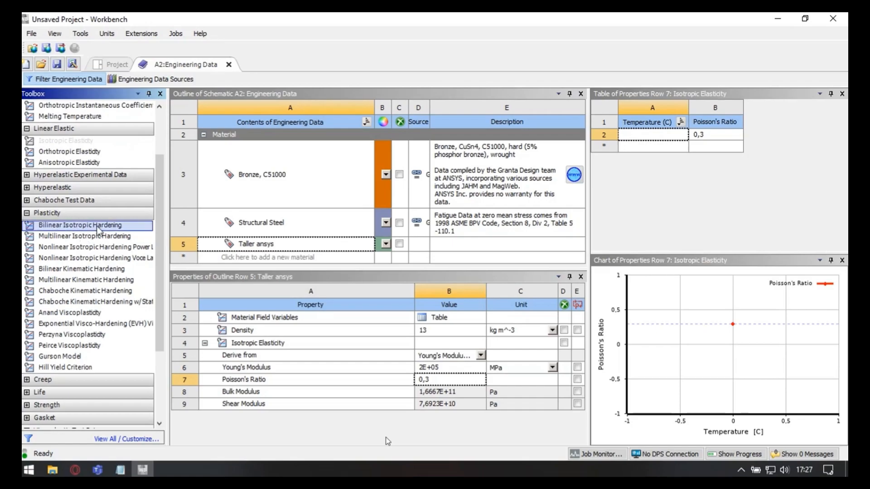
{"action": "scroll", "coordinate": [87, 274], "scroll_direction": "down", "scroll_amount": 4}
{"action": "scroll", "coordinate": [114, 326], "scroll_direction": "up", "scroll_amount": 4}
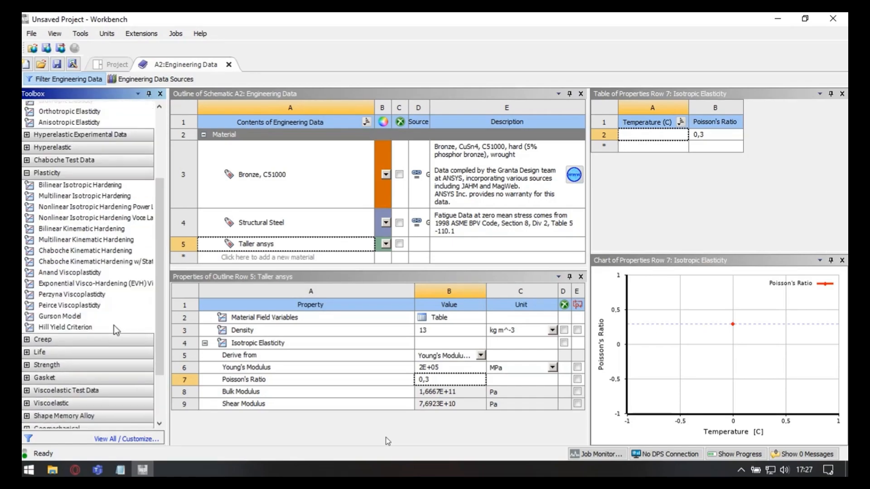
Step: Select Bronze, C51000 in the material outline and close Engineering Data to return to the project schematic
{"action": "scroll", "coordinate": [69, 193], "scroll_direction": "up", "scroll_amount": 3}
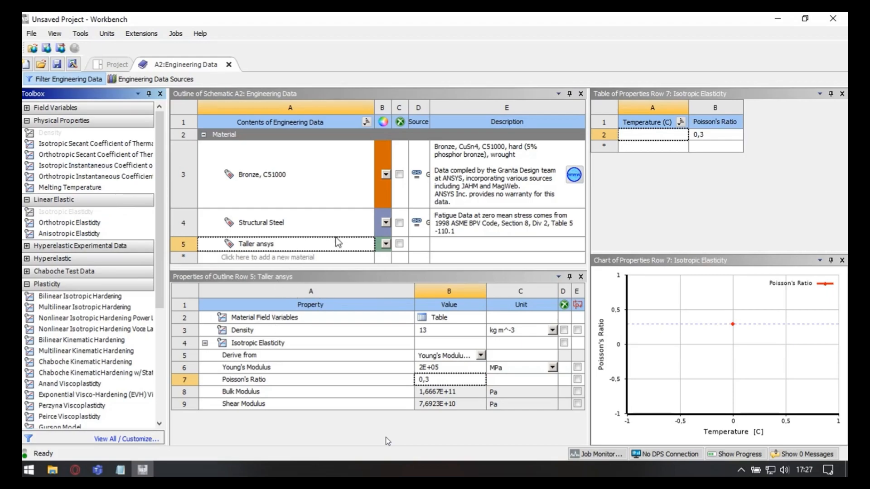
{"action": "left_click", "coordinate": [285, 226]}
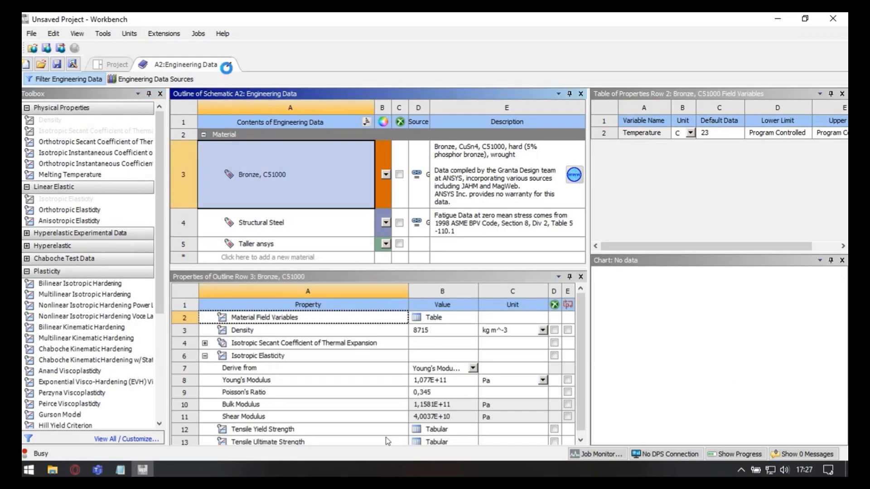
{"action": "left_click", "coordinate": [228, 66]}
{"action": "double_click", "coordinate": [263, 157]}
{"action": "left_click", "coordinate": [300, 224]}
{"action": "left_click", "coordinate": [287, 191]}
{"action": "left_click", "coordinate": [229, 64]}
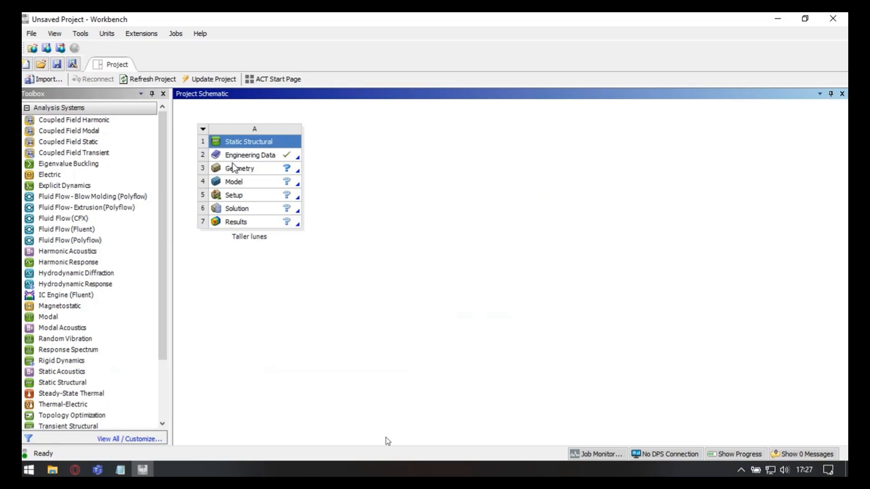
Step: Create a new SpaceClaim geometry for the Geometry cell of the Taller lunes system and maximize the SpaceClaim window
{"action": "right_click", "coordinate": [252, 168]}
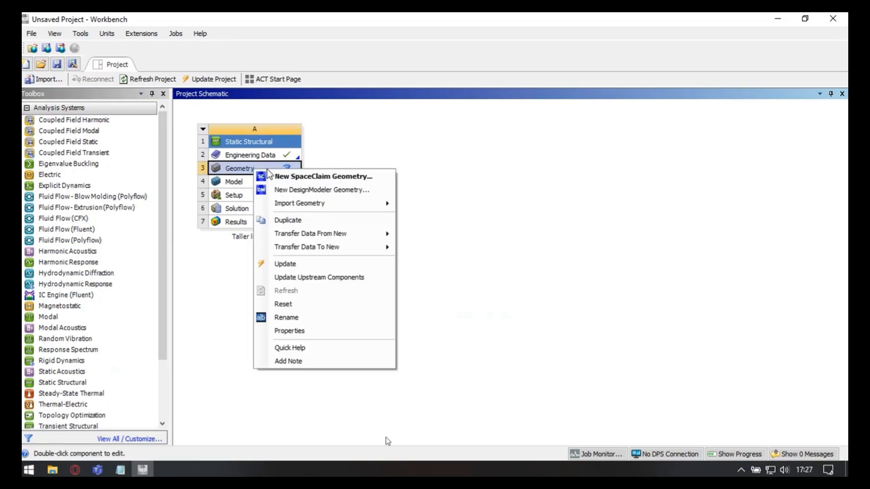
{"action": "left_click", "coordinate": [363, 189]}
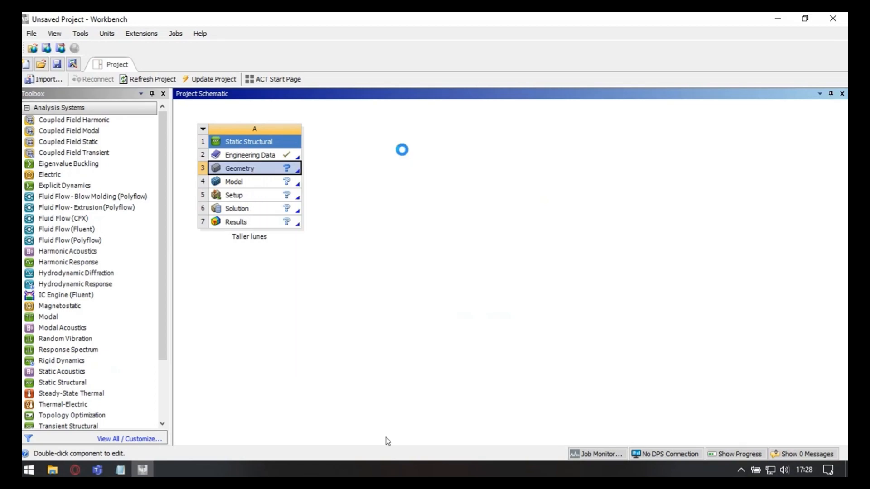
{"action": "right_click", "coordinate": [251, 172]}
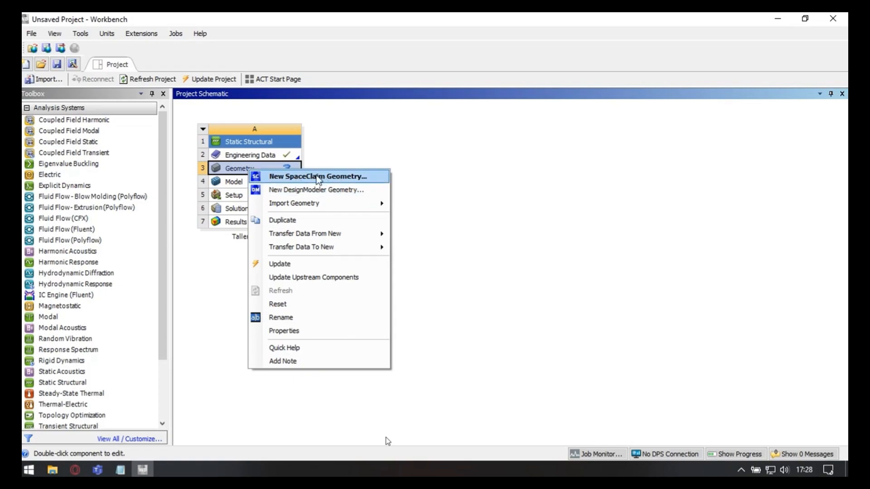
{"action": "left_click", "coordinate": [339, 177]}
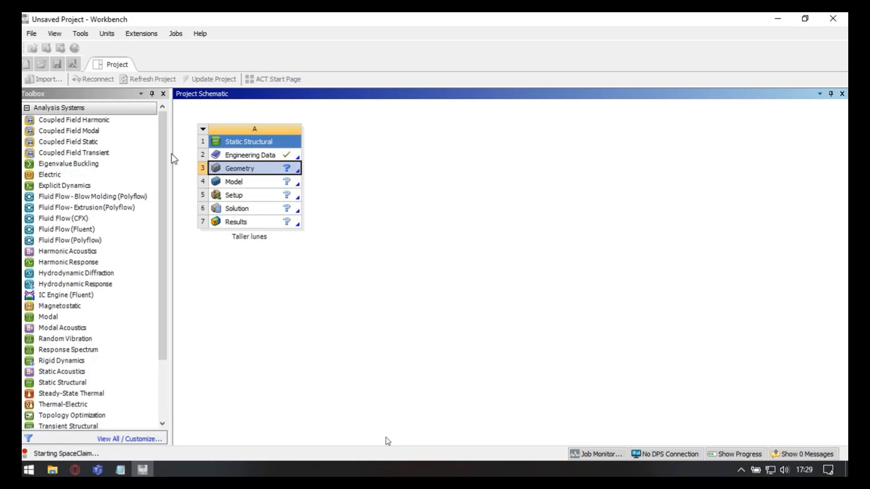
{"action": "left_click", "coordinate": [377, 186]}
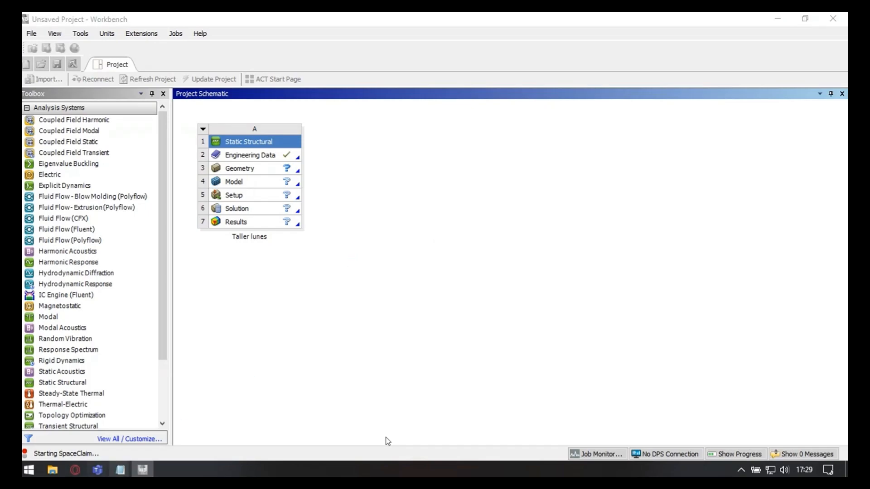
{"action": "left_click", "coordinate": [98, 470]}
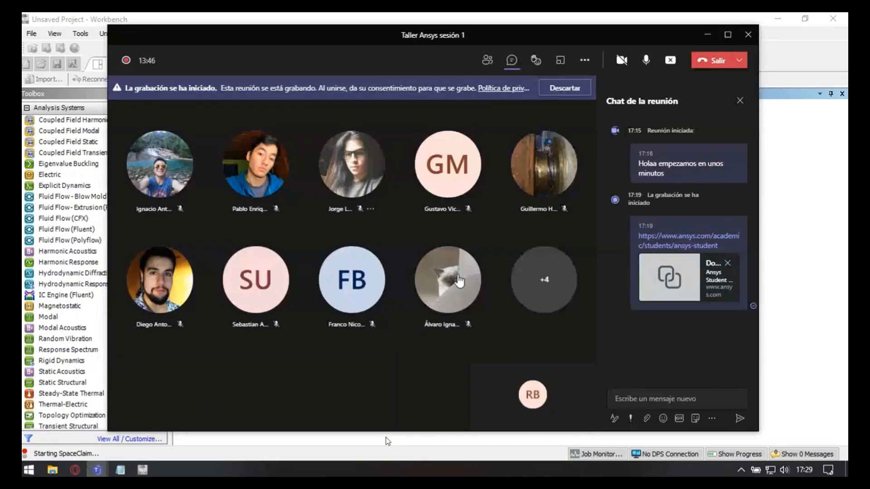
{"action": "left_click", "coordinate": [707, 35]}
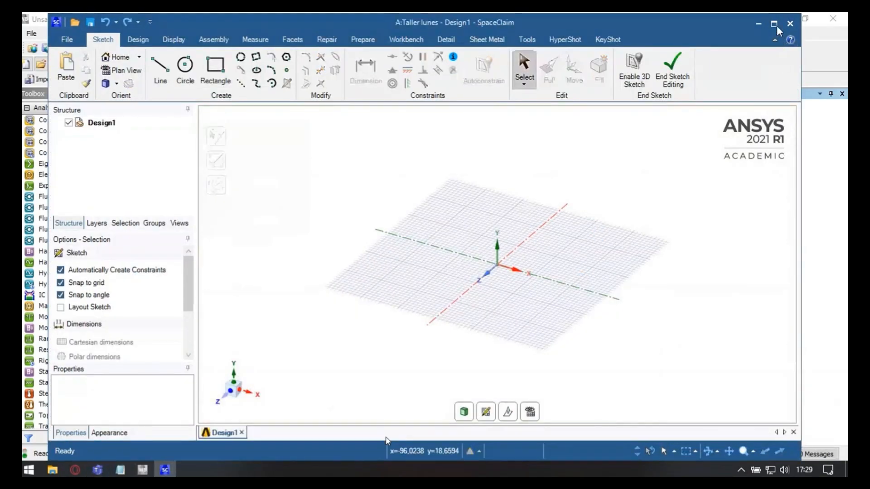
{"action": "left_click", "coordinate": [772, 28]}
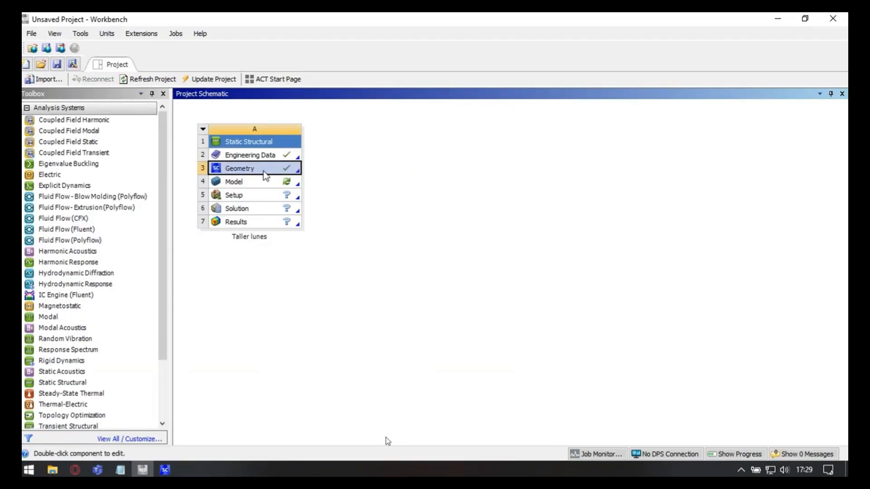
{"action": "right_click", "coordinate": [264, 170]}
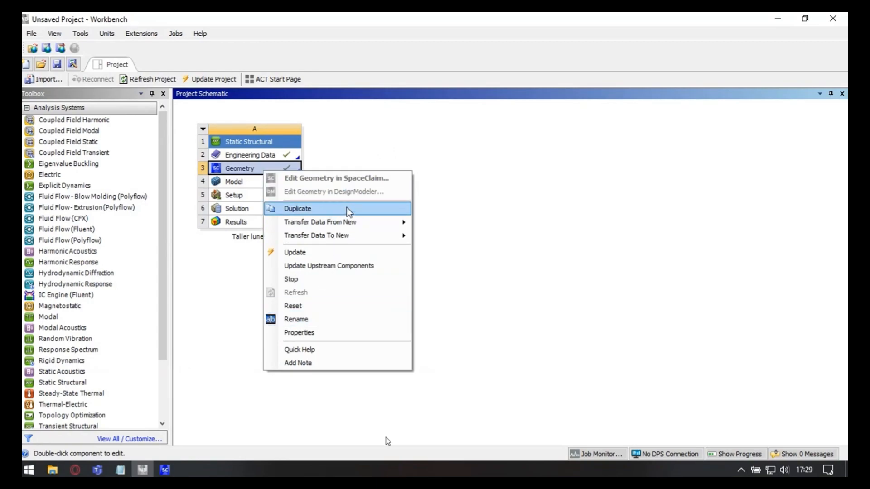
{"action": "left_click", "coordinate": [494, 170]}
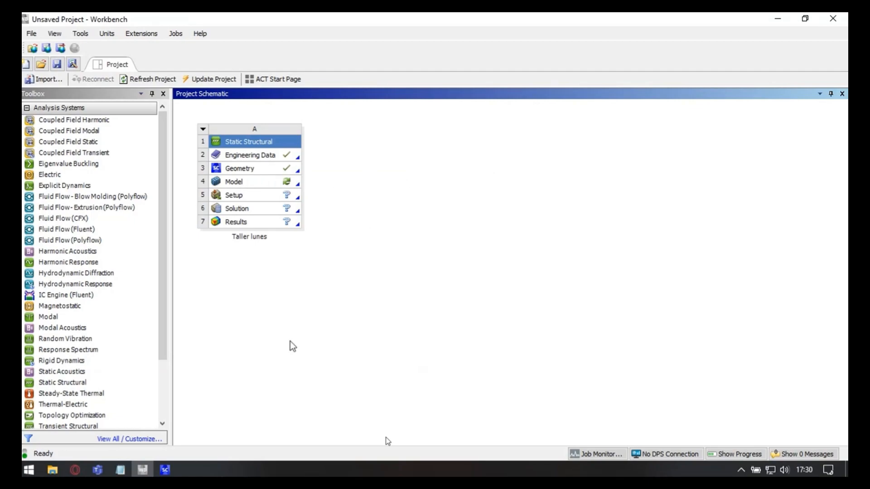
Step: Switch to SpaceClaim and sketch a 15 by 15 mm rectangle on the horizontal plane with one corner at the origin
{"action": "mouse_move", "coordinate": [165, 470]}
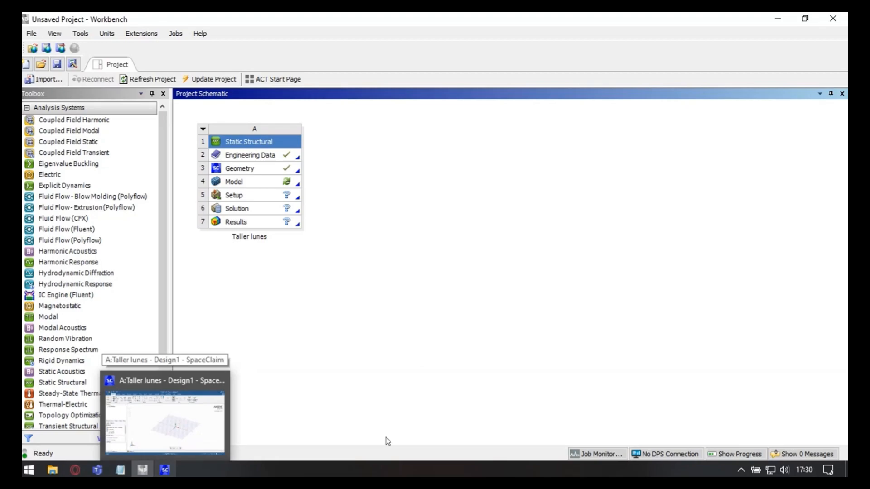
{"action": "left_click", "coordinate": [165, 408]}
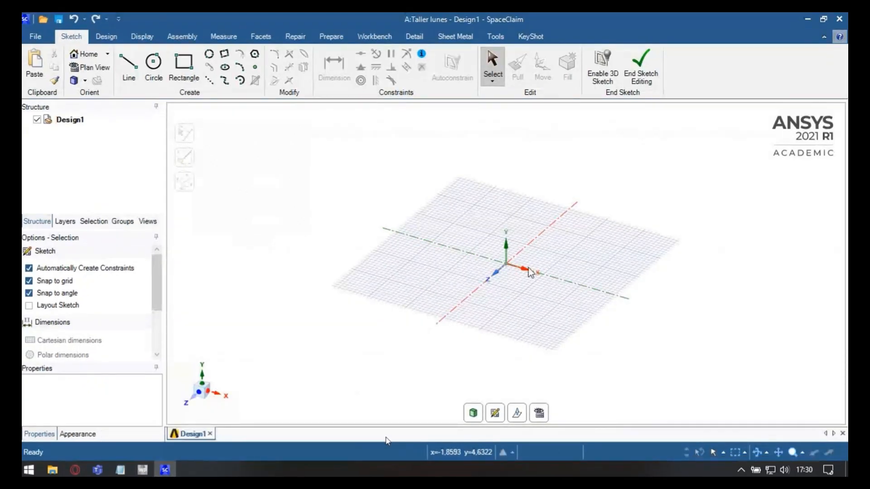
{"action": "scroll", "coordinate": [533, 277], "scroll_direction": "up", "scroll_amount": 2}
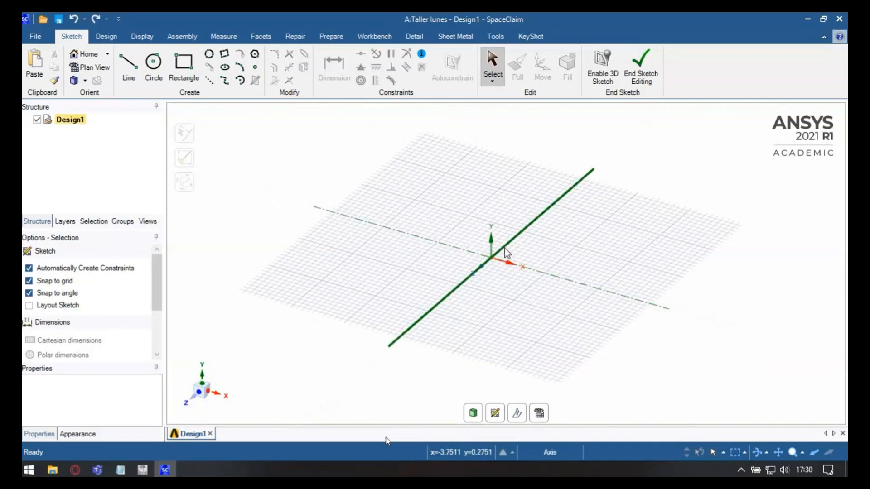
{"action": "left_click", "coordinate": [186, 68]}
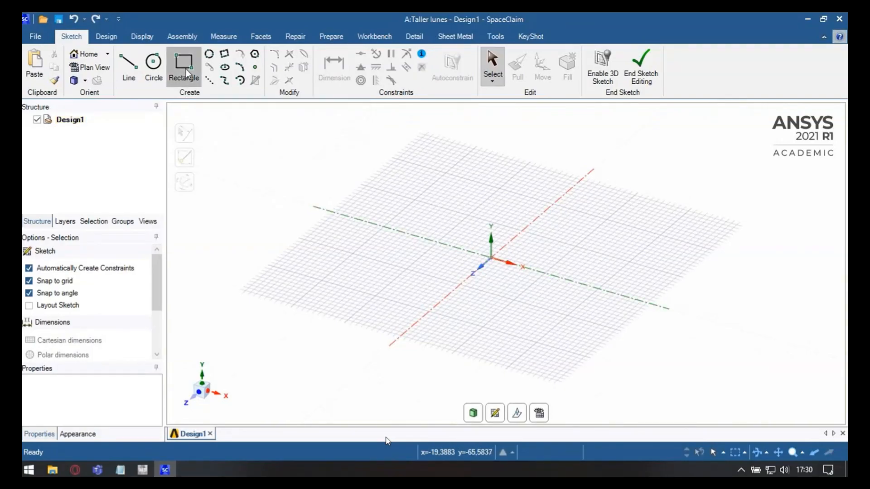
{"action": "left_click", "coordinate": [491, 259]}
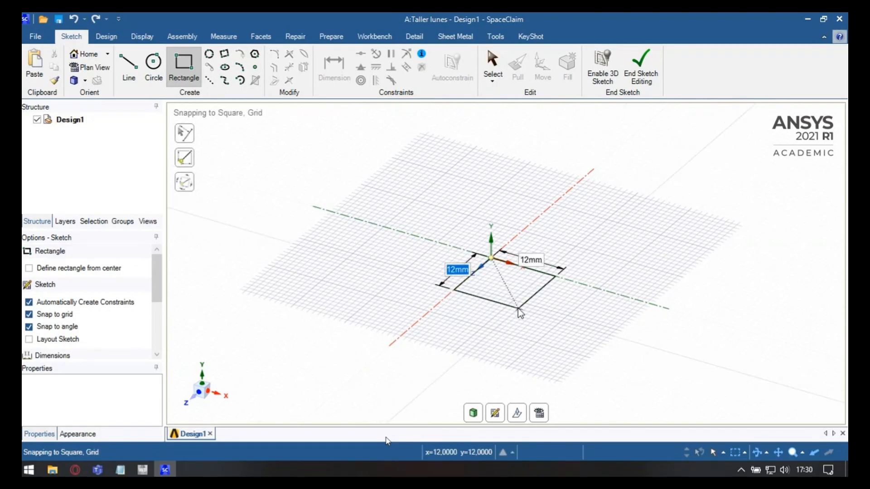
{"action": "type", "text": "15"}
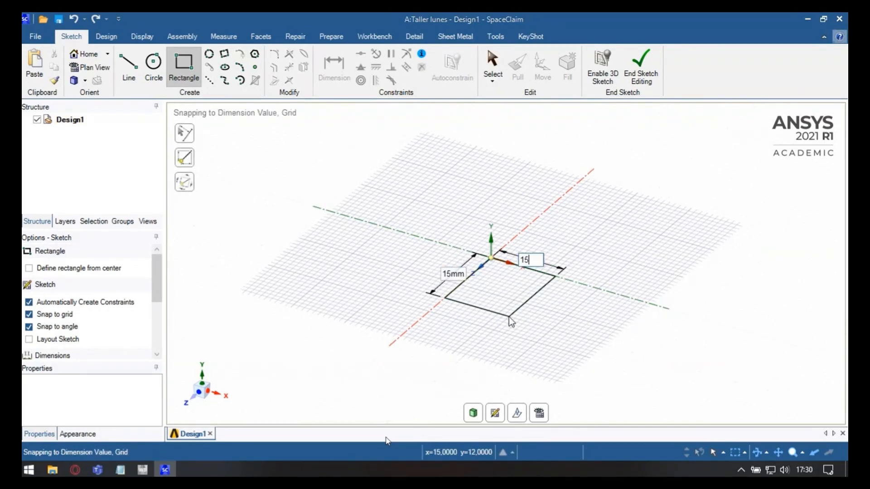
{"action": "key", "text": "Tab"}
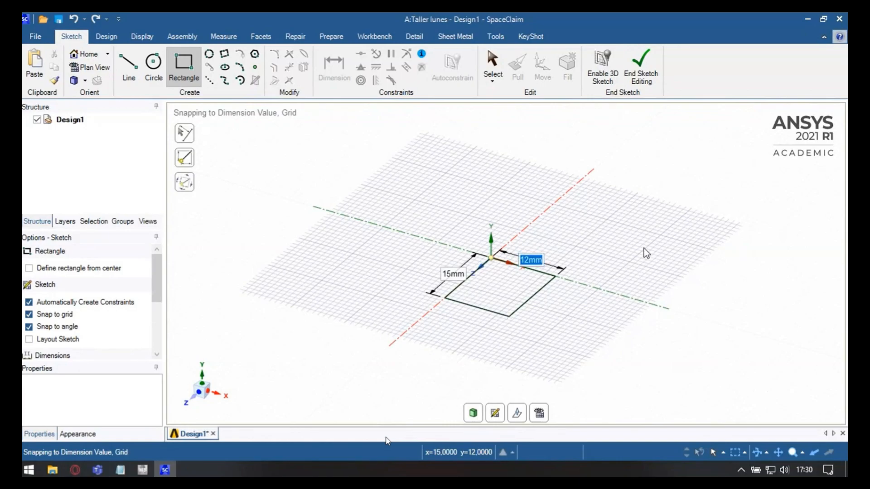
{"action": "key", "text": "Return"}
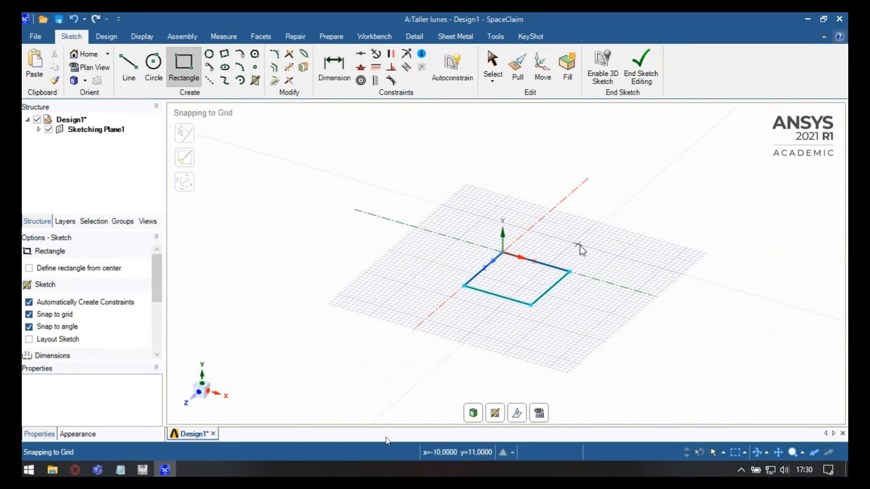
Step: End the sketch and Pull the square surface upward along the Y axis into a solid block
{"action": "left_click", "coordinate": [641, 68]}
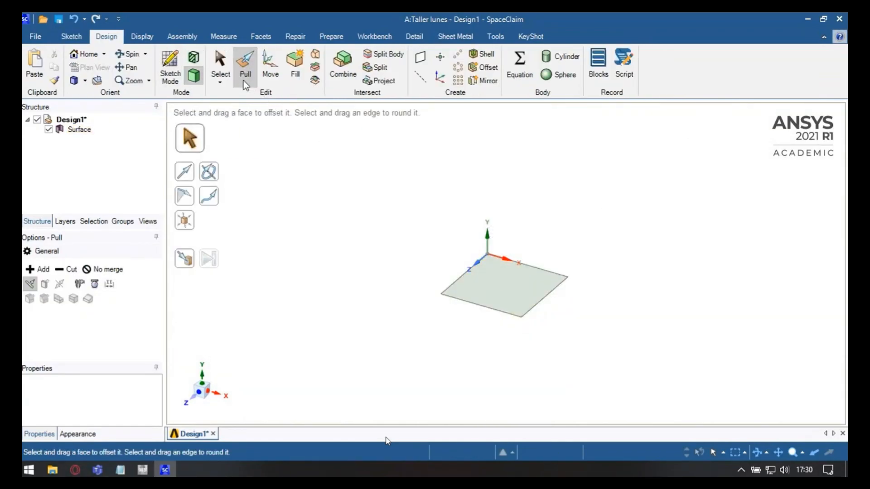
{"action": "left_click", "coordinate": [514, 291]}
{"action": "left_click_drag", "start_coordinate": [514, 291], "coordinate": [501, 207]}
{"action": "left_click", "coordinate": [590, 242]}
Step: Look over the solid block and close SpaceClaim to return to the Workbench project schematic
{"action": "scroll", "coordinate": [591, 243], "scroll_direction": "down", "scroll_amount": 1}
{"action": "scroll", "coordinate": [603, 253], "scroll_direction": "up", "scroll_amount": 2}
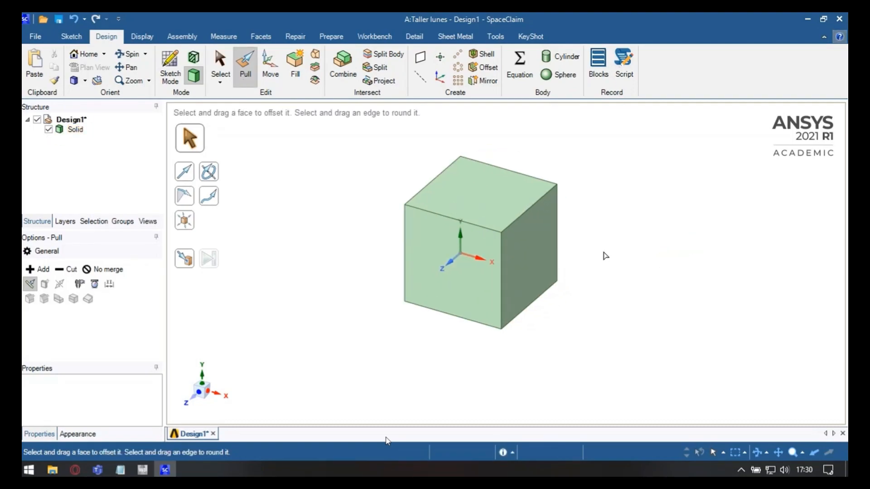
{"action": "scroll", "coordinate": [610, 245], "scroll_direction": "down", "scroll_amount": 4}
{"action": "scroll", "coordinate": [565, 256], "scroll_direction": "up", "scroll_amount": 3}
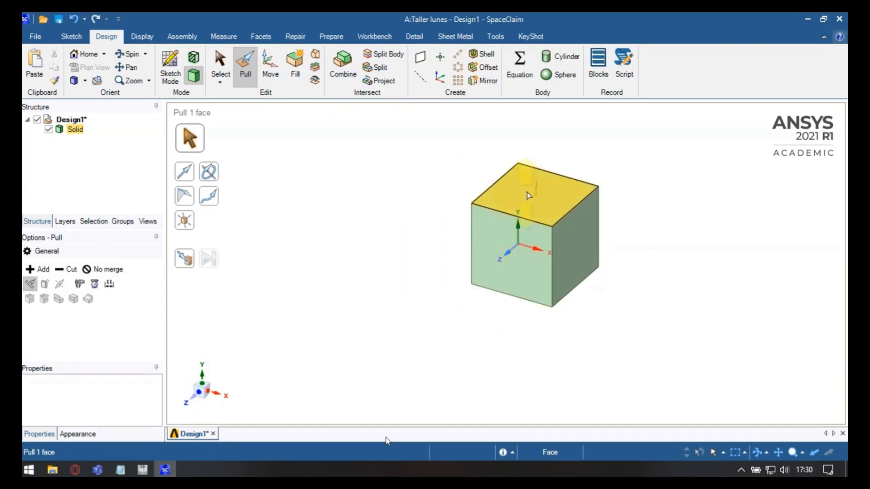
{"action": "scroll", "coordinate": [571, 293], "scroll_direction": "down", "scroll_amount": 4}
{"action": "scroll", "coordinate": [571, 294], "scroll_direction": "up", "scroll_amount": 3}
{"action": "scroll", "coordinate": [571, 294], "scroll_direction": "up", "scroll_amount": 2}
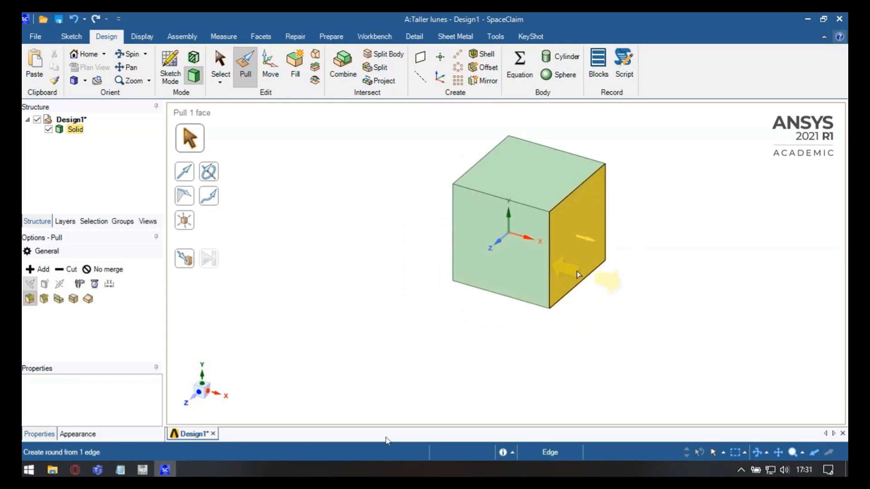
{"action": "scroll", "coordinate": [565, 269], "scroll_direction": "down", "scroll_amount": 1}
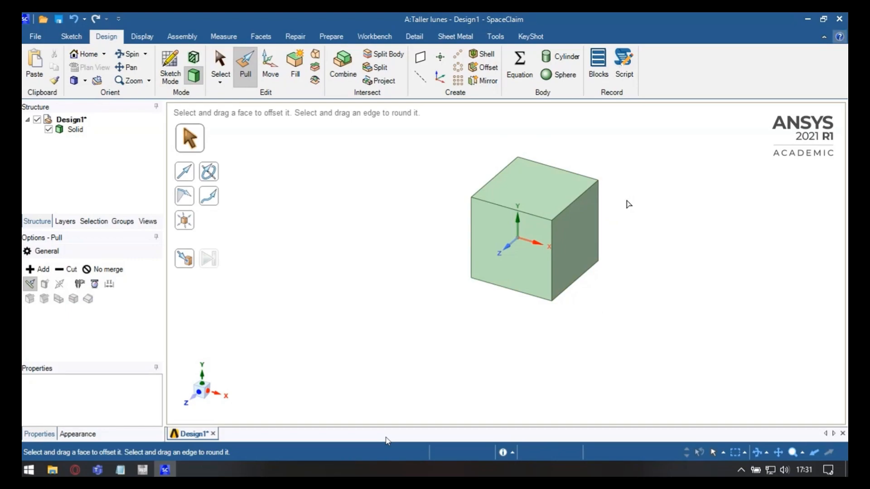
{"action": "left_click", "coordinate": [836, 21]}
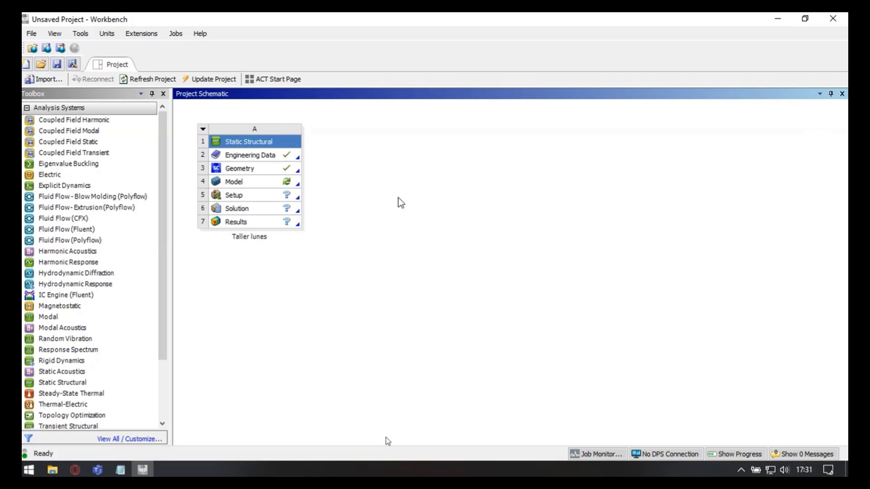
{"action": "left_click", "coordinate": [263, 170]}
{"action": "right_click", "coordinate": [263, 171]}
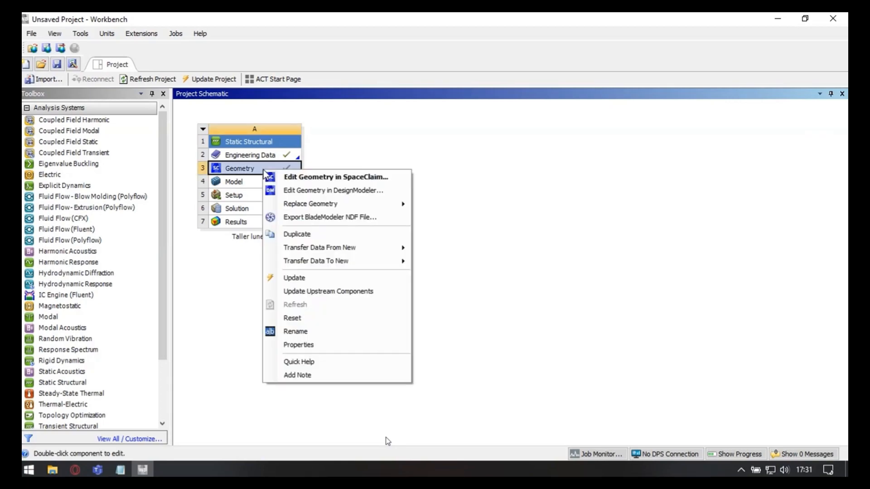
{"action": "mouse_move", "coordinate": [324, 208]}
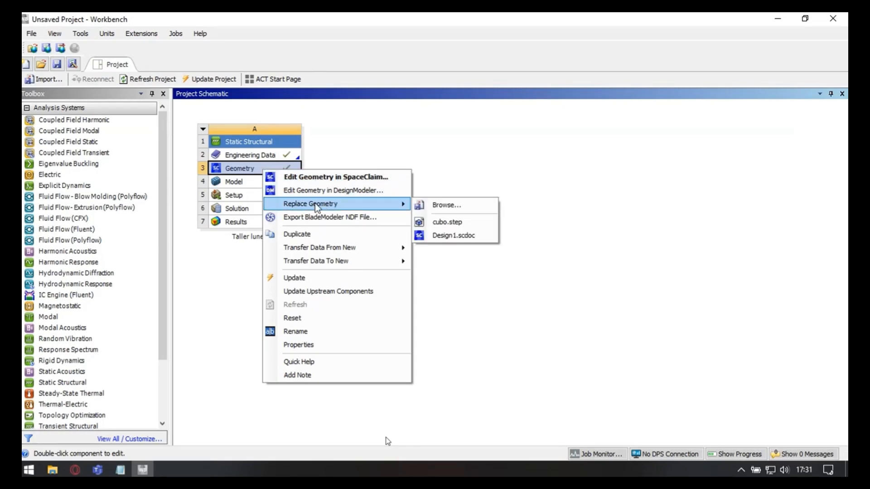
{"action": "left_click", "coordinate": [444, 206]}
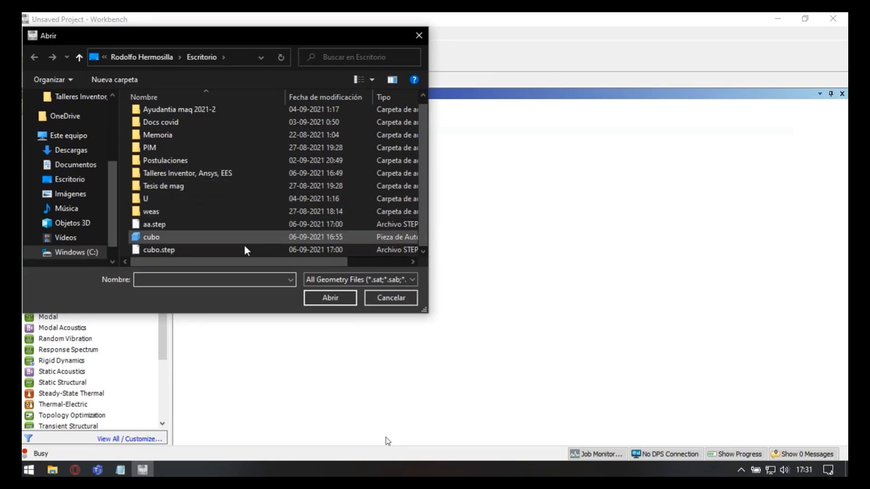
{"action": "scroll", "coordinate": [230, 167], "scroll_direction": "up", "scroll_amount": 1}
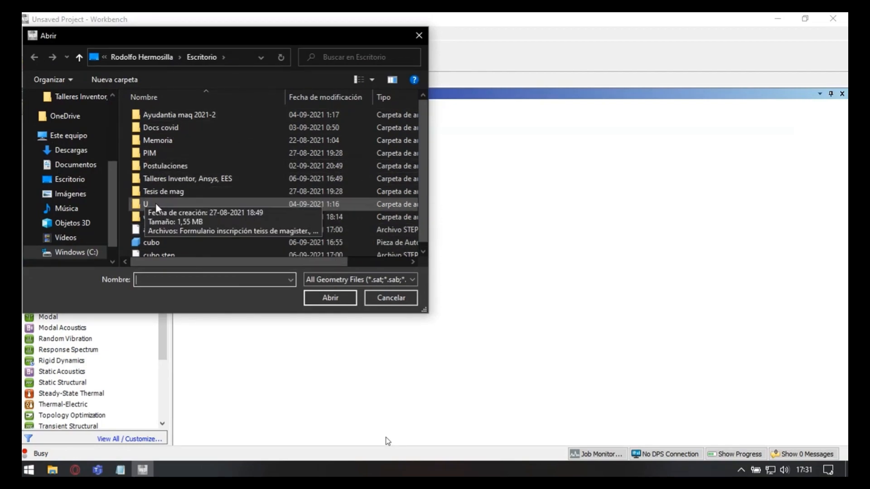
{"action": "scroll", "coordinate": [260, 198], "scroll_direction": "down", "scroll_amount": 1}
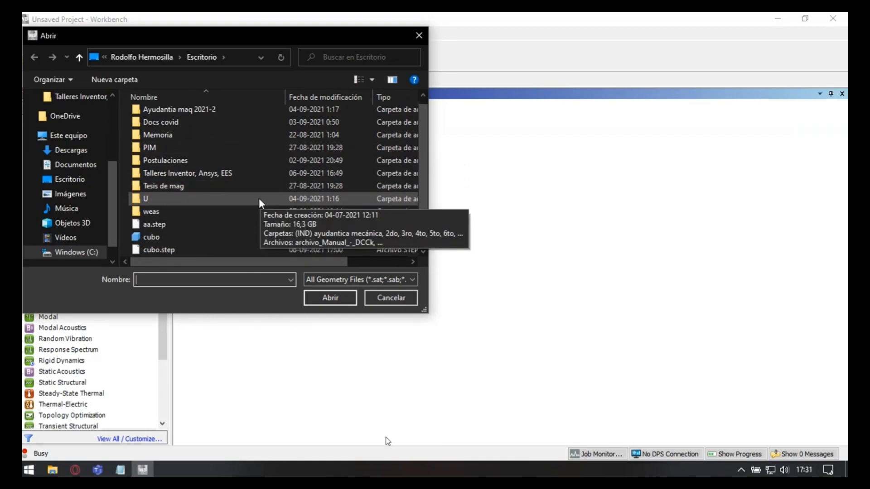
{"action": "left_click", "coordinate": [177, 250]}
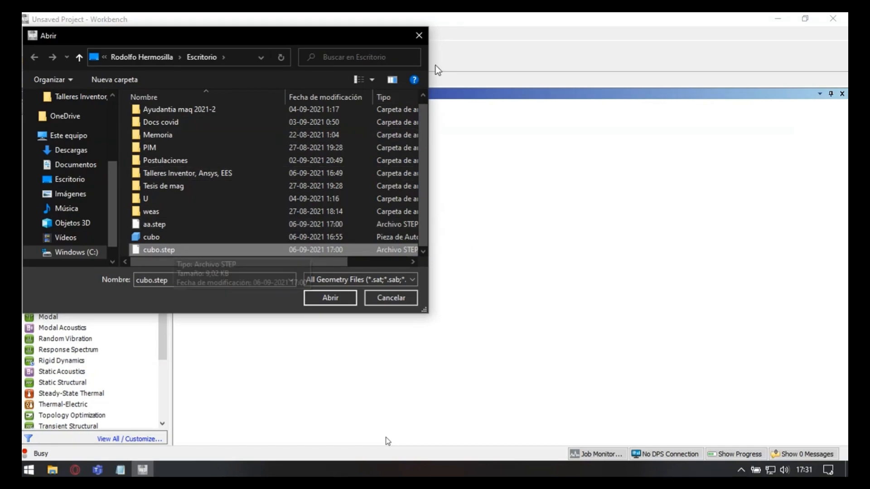
{"action": "left_click", "coordinate": [419, 35]}
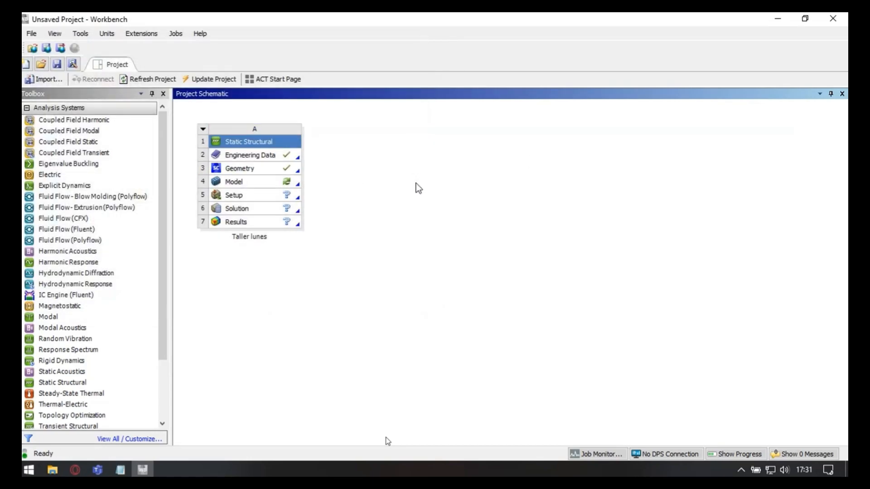
{"action": "right_click", "coordinate": [274, 173]}
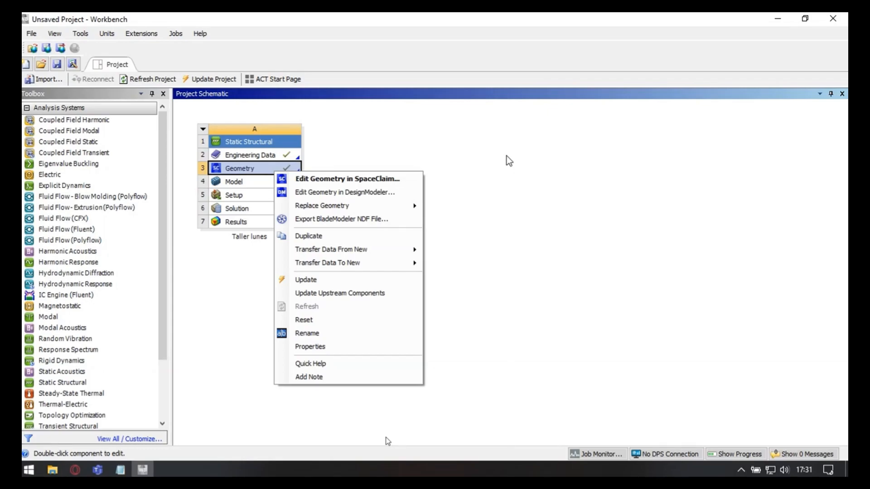
{"action": "left_click", "coordinate": [564, 200]}
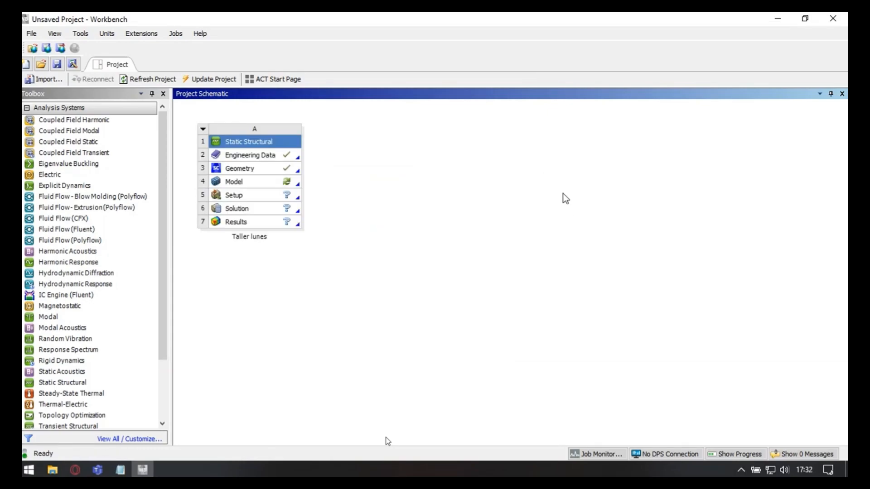
{"action": "left_click", "coordinate": [252, 157]}
{"action": "left_click", "coordinate": [356, 174]}
{"action": "left_click", "coordinate": [266, 170]}
{"action": "left_click", "coordinate": [418, 198]}
Step: Open the Model of the Taller lunes system in Mechanical and inspect the cube from several angles
{"action": "double_click", "coordinate": [249, 182]}
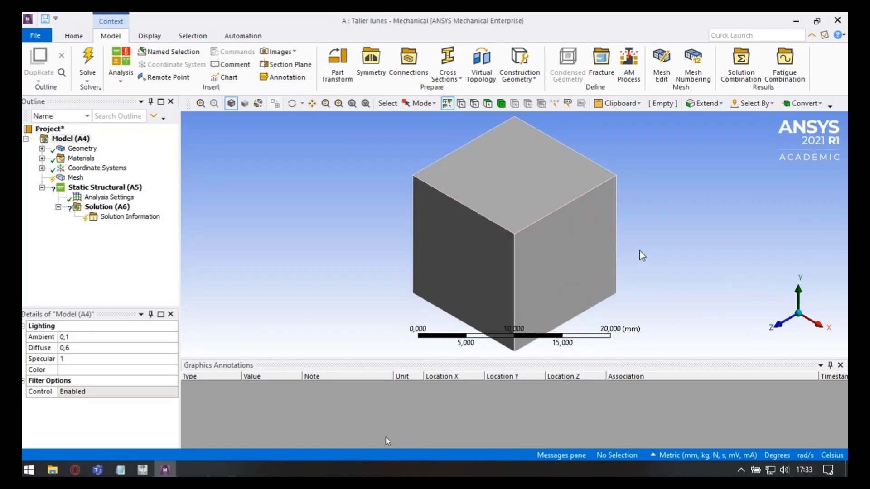
{"action": "scroll", "coordinate": [560, 256], "scroll_direction": "down", "scroll_amount": 5}
{"action": "scroll", "coordinate": [560, 247], "scroll_direction": "up", "scroll_amount": 4}
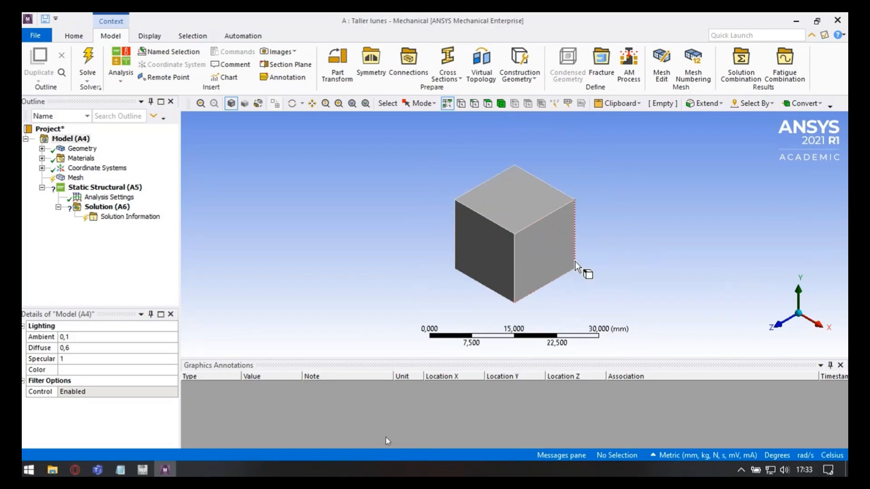
{"action": "middle_click_drag", "start_coordinate": [551, 249], "coordinate": [635, 191]}
{"action": "scroll", "coordinate": [549, 248], "scroll_direction": "down", "scroll_amount": 4}
{"action": "scroll", "coordinate": [592, 252], "scroll_direction": "up", "scroll_amount": 6}
{"action": "middle_click_drag", "start_coordinate": [590, 251], "coordinate": [536, 301]}
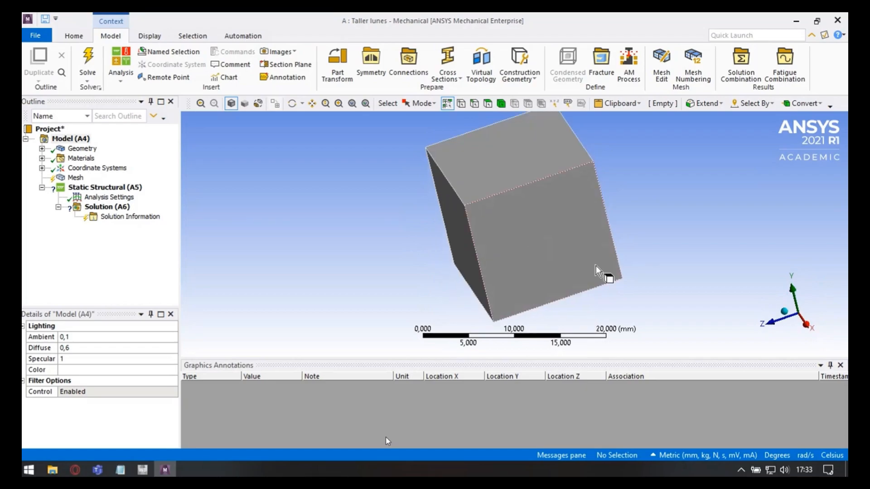
{"action": "scroll", "coordinate": [596, 271], "scroll_direction": "down", "scroll_amount": 2}
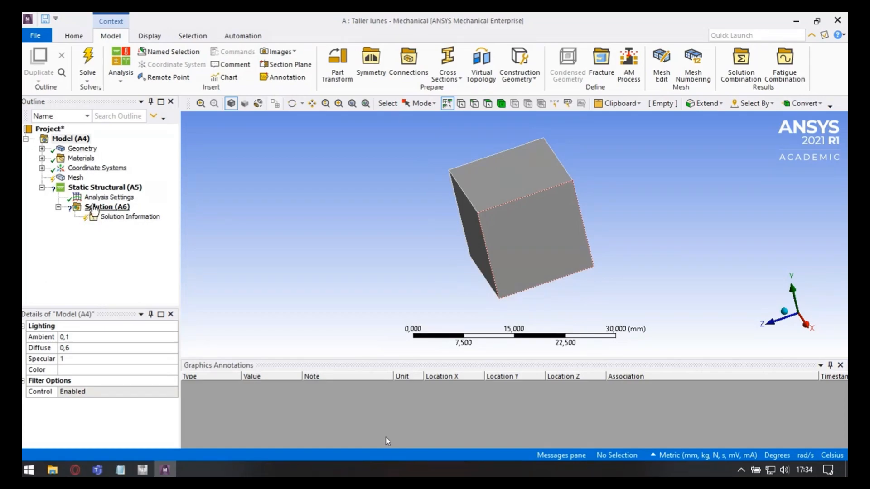
Step: Select the solid body under Geometry and widen the area that shows its details
{"action": "left_click", "coordinate": [42, 149]}
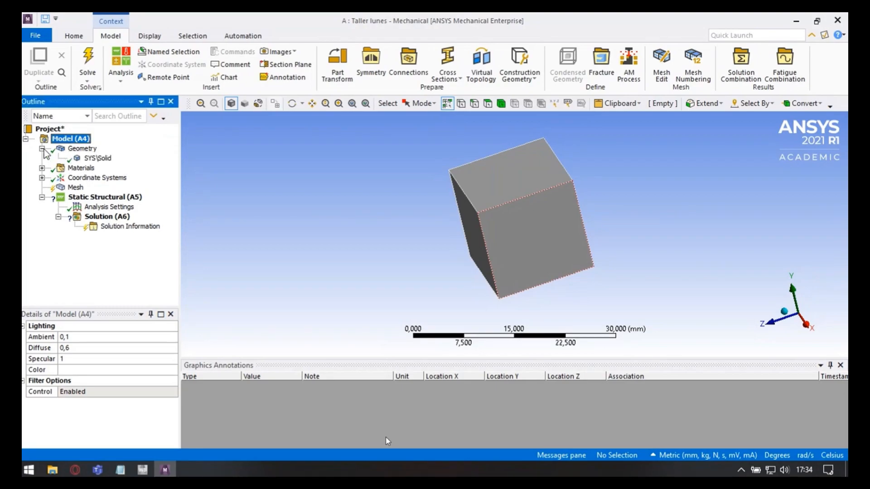
{"action": "left_click", "coordinate": [99, 158]}
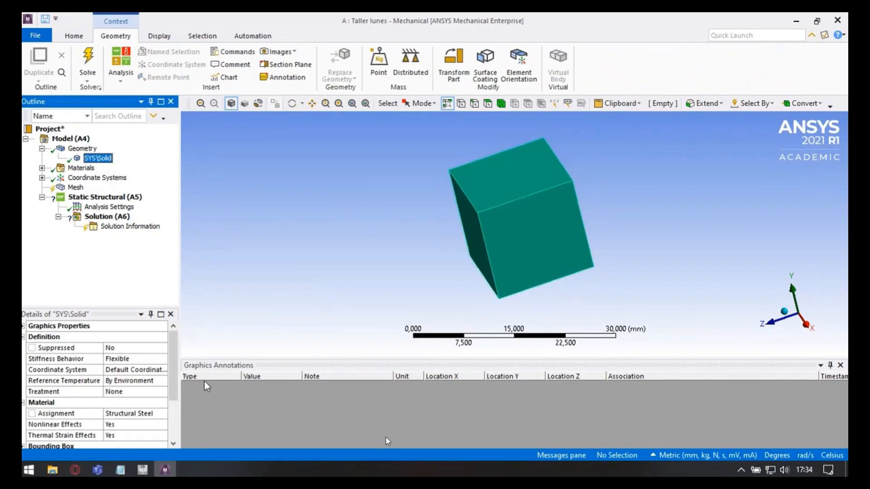
{"action": "left_click_drag", "start_coordinate": [180, 359], "coordinate": [200, 359]}
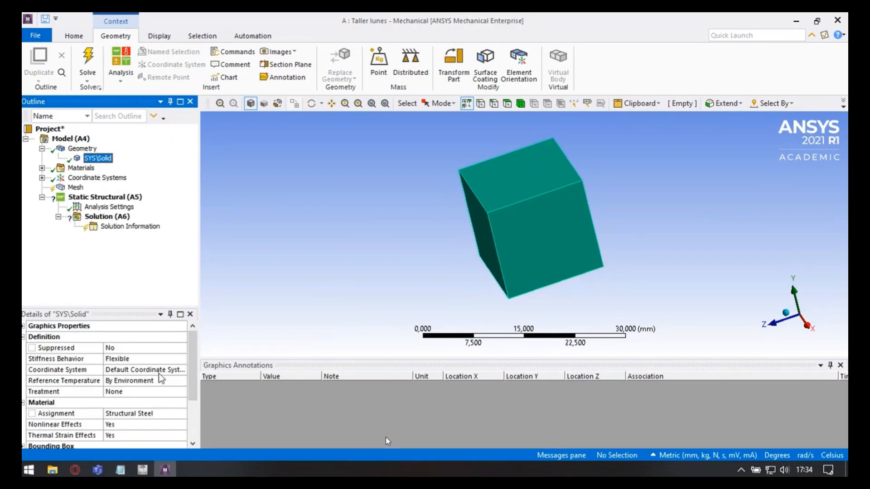
{"action": "scroll", "coordinate": [160, 383], "scroll_direction": "down", "scroll_amount": 1}
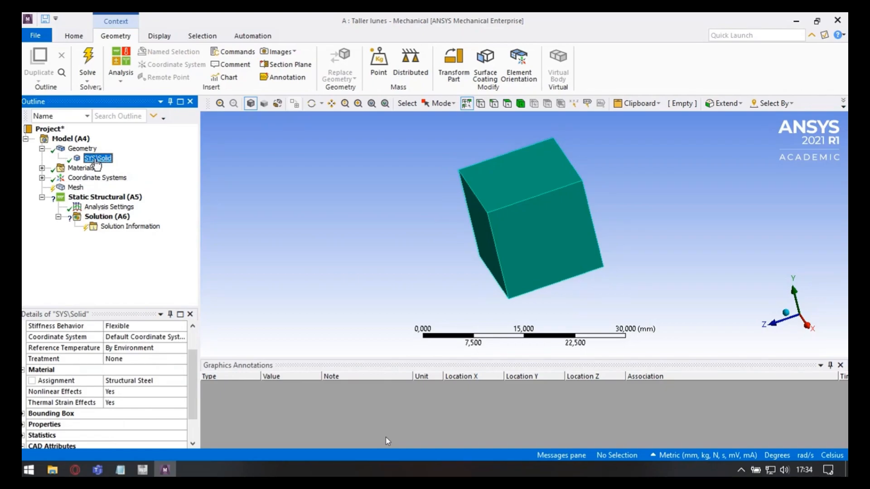
Step: Review the available engineering materials and the solid body's definition and material settings
{"action": "left_click", "coordinate": [90, 161]}
{"action": "scroll", "coordinate": [100, 404], "scroll_direction": "up", "scroll_amount": 1}
{"action": "left_click", "coordinate": [81, 168]}
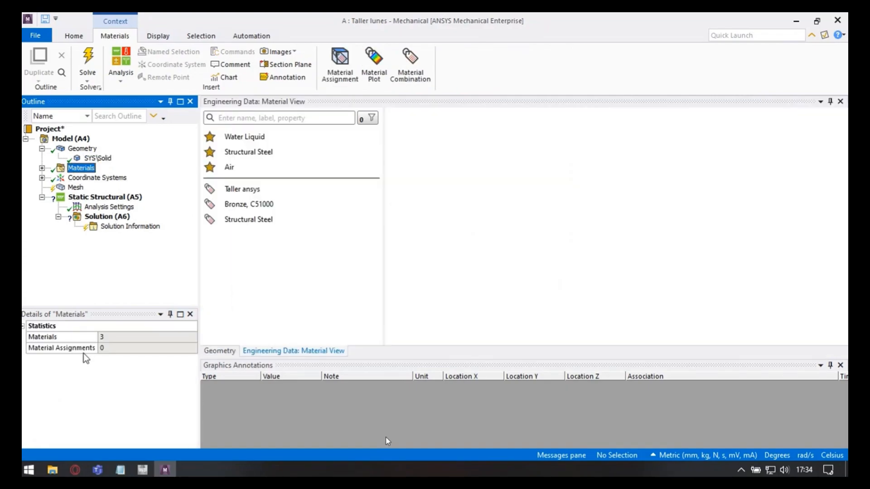
{"action": "left_click", "coordinate": [108, 158]}
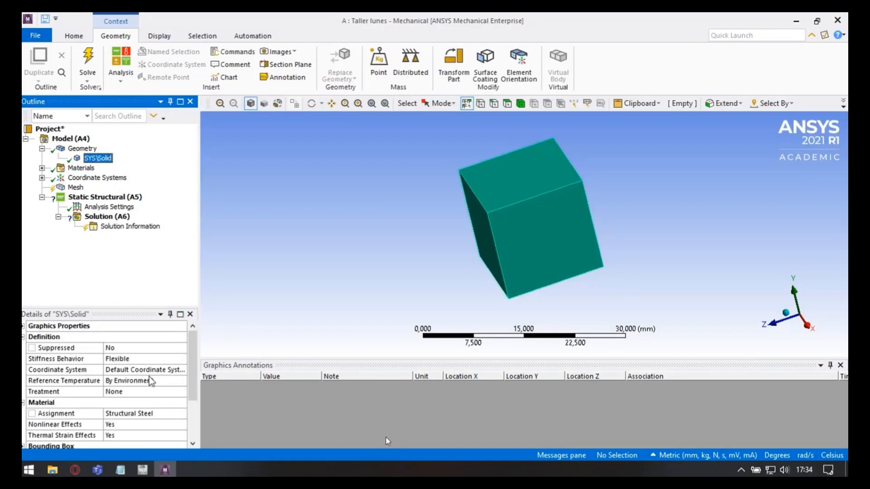
{"action": "scroll", "coordinate": [149, 377], "scroll_direction": "down", "scroll_amount": 1}
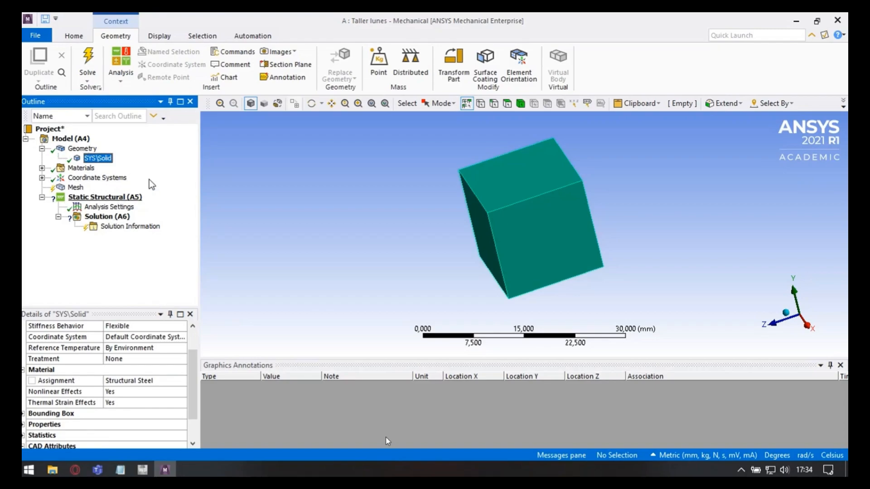
{"action": "scroll", "coordinate": [114, 371], "scroll_direction": "up", "scroll_amount": 1}
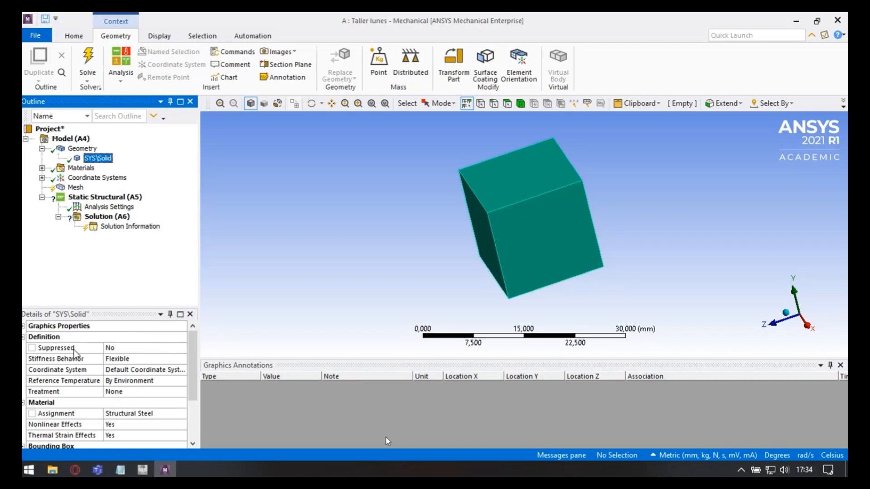
Step: Try the Rigid stiffness behavior on the solid body and return it to Flexible
{"action": "left_click", "coordinate": [57, 360]}
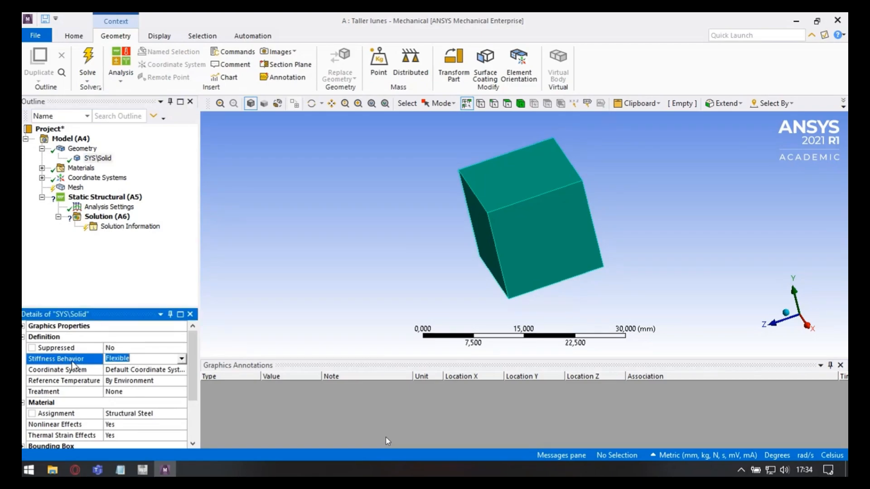
{"action": "left_click", "coordinate": [180, 358]}
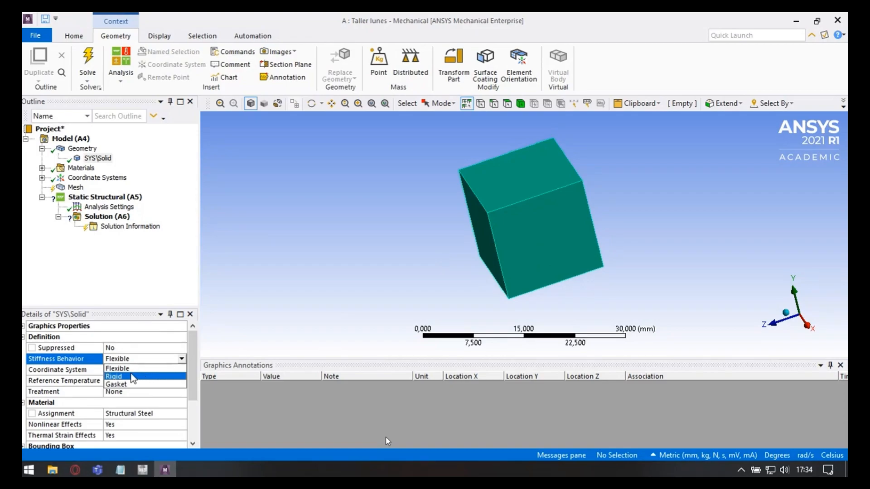
{"action": "left_click", "coordinate": [140, 377]}
{"action": "left_click", "coordinate": [183, 361]}
{"action": "left_click", "coordinate": [131, 377]}
{"action": "left_click", "coordinate": [182, 360]}
{"action": "left_click", "coordinate": [149, 369]}
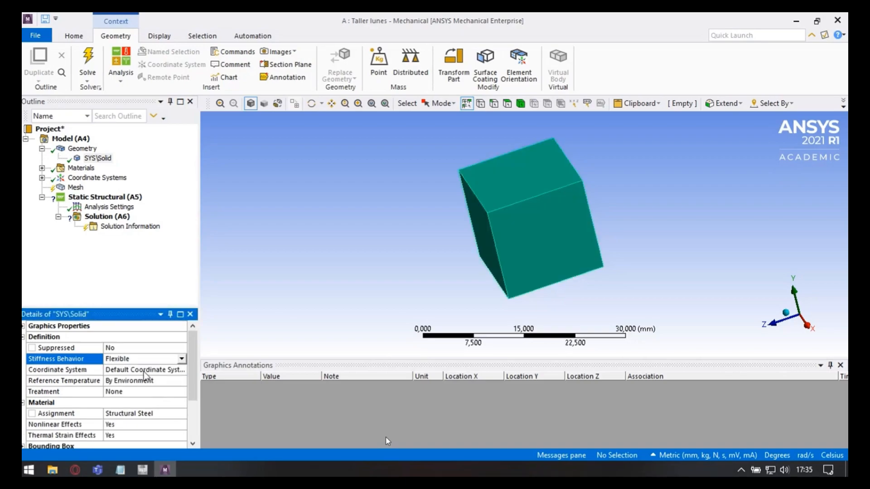
Step: Assign Bronze, C51000 as the solid body's material and restore the assignment to Structural Steel
{"action": "scroll", "coordinate": [150, 383], "scroll_direction": "down", "scroll_amount": 1}
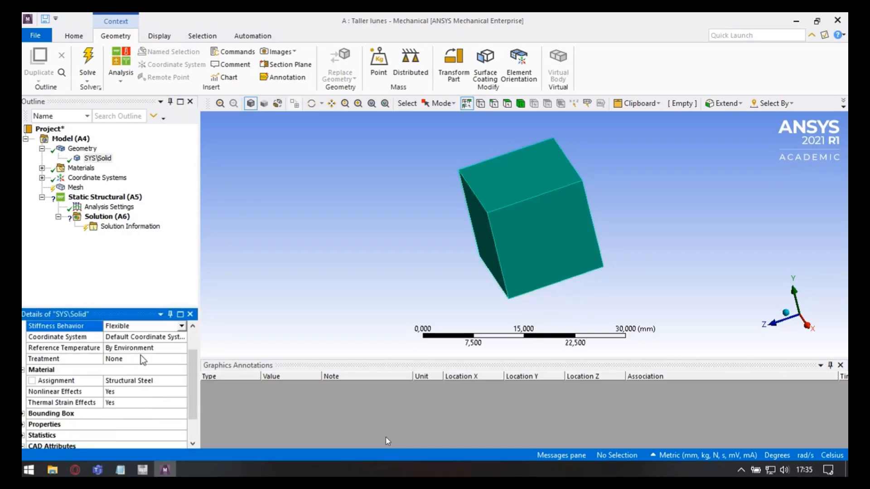
{"action": "scroll", "coordinate": [142, 359], "scroll_direction": "down", "scroll_amount": 1}
{"action": "left_click", "coordinate": [129, 348]}
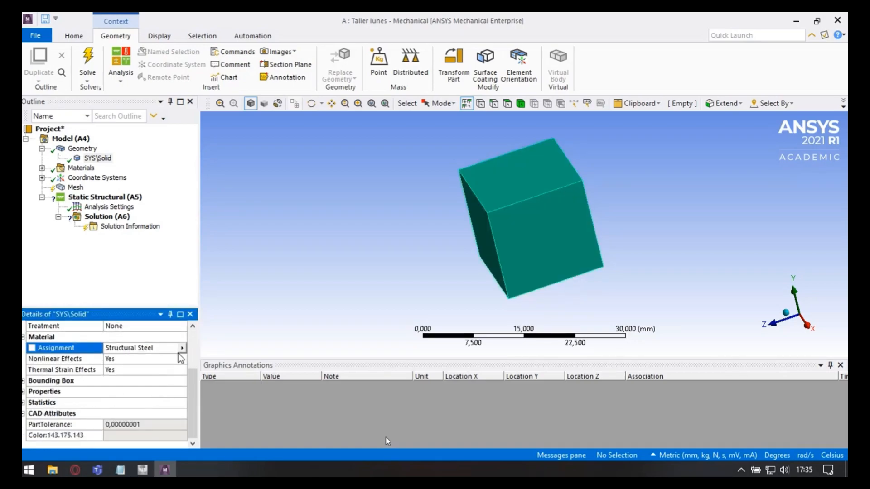
{"action": "left_click", "coordinate": [182, 348]}
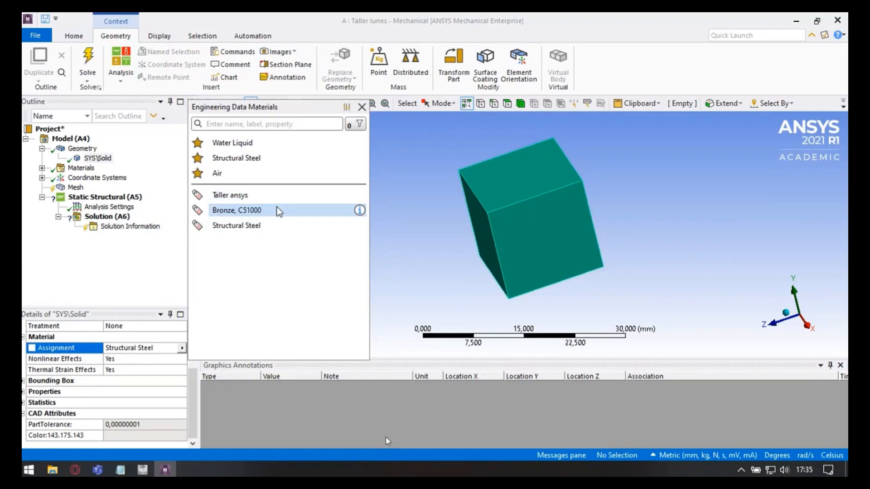
{"action": "left_click", "coordinate": [266, 212]}
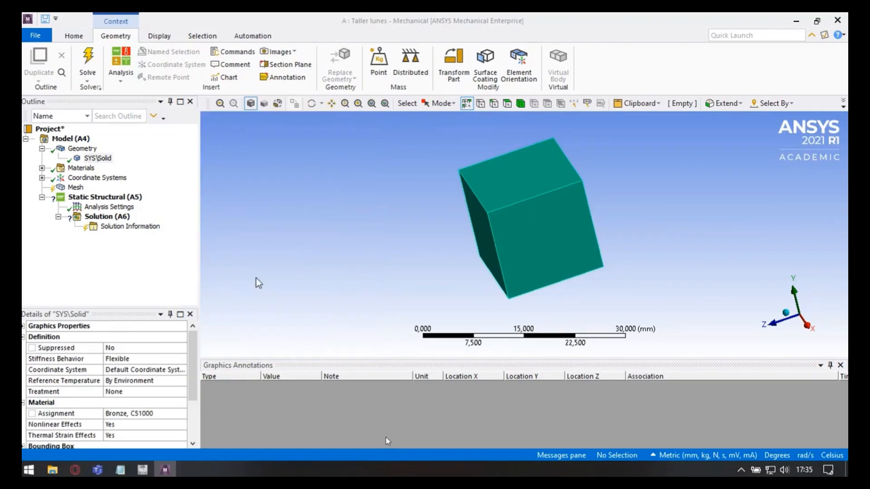
{"action": "scroll", "coordinate": [159, 386], "scroll_direction": "down", "scroll_amount": 1}
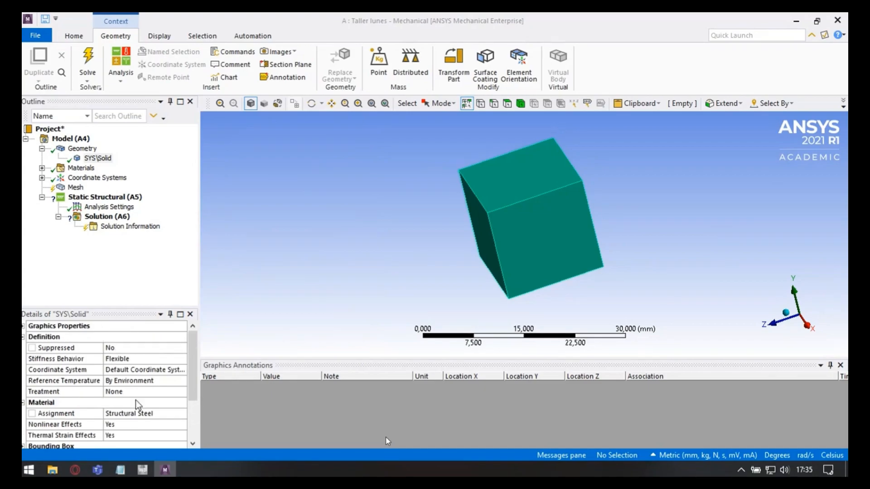
Step: Examine the solid body's mass properties and mesh statistics, collapsing each section of its details after viewing
{"action": "scroll", "coordinate": [151, 386], "scroll_direction": "down", "scroll_amount": 2}
{"action": "scroll", "coordinate": [153, 384], "scroll_direction": "up", "scroll_amount": 1}
{"action": "scroll", "coordinate": [84, 399], "scroll_direction": "down", "scroll_amount": 1}
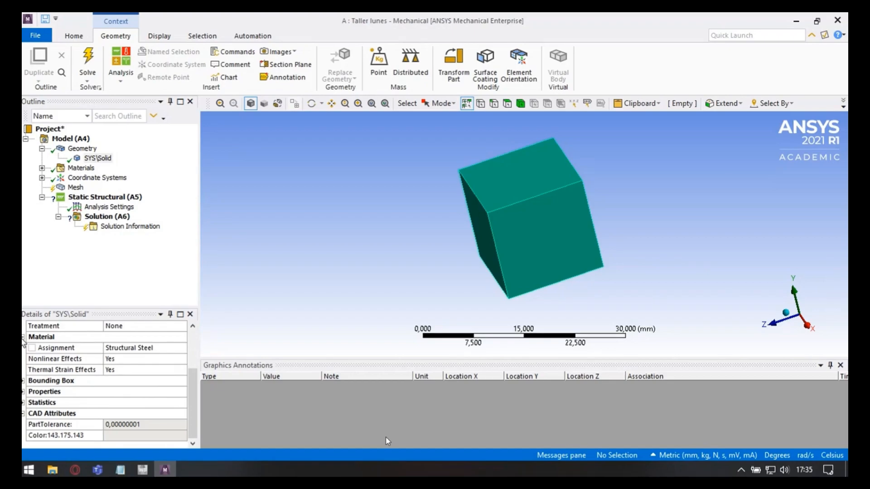
{"action": "left_click", "coordinate": [23, 337]}
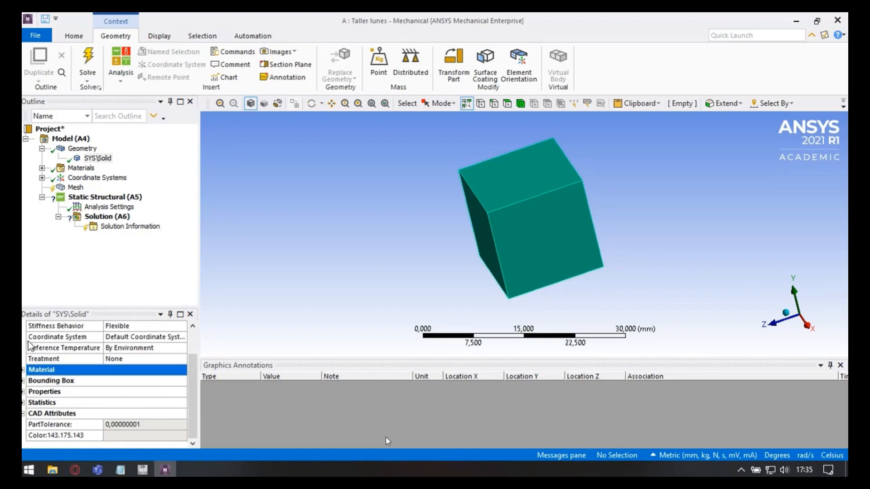
{"action": "left_click", "coordinate": [24, 392]}
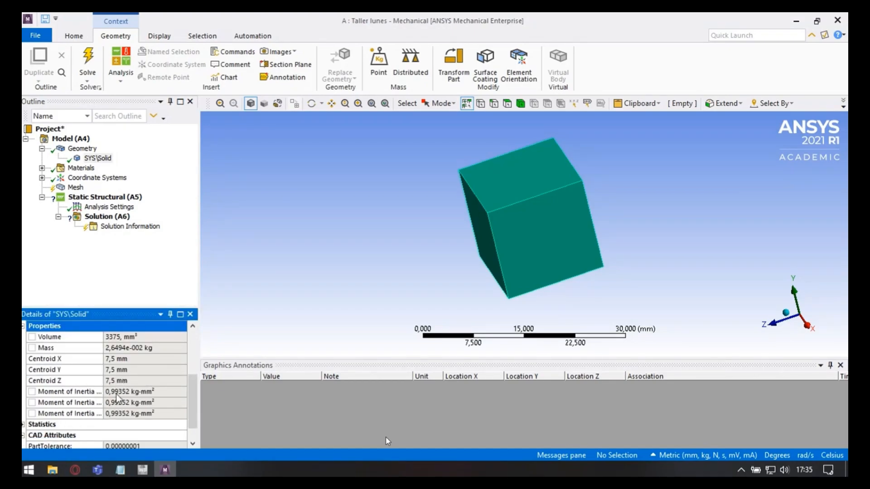
{"action": "scroll", "coordinate": [98, 369], "scroll_direction": "up", "scroll_amount": 1}
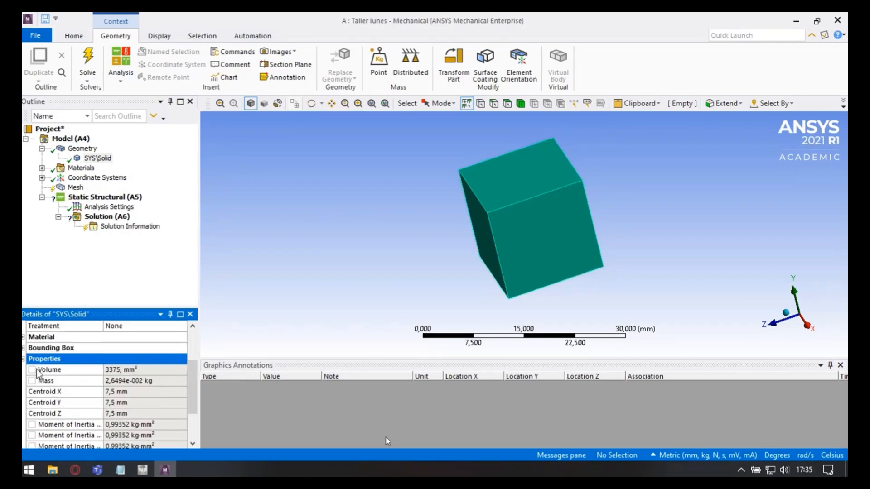
{"action": "left_click", "coordinate": [23, 360]}
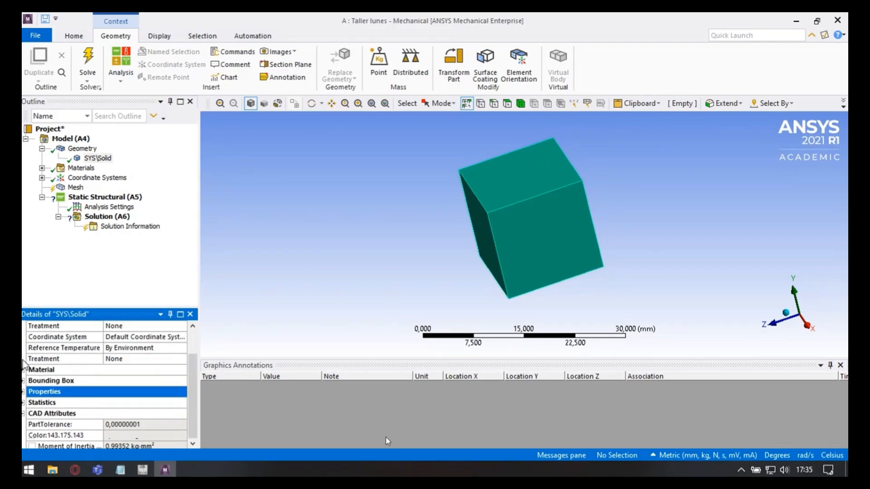
{"action": "left_click", "coordinate": [24, 403]}
{"action": "scroll", "coordinate": [58, 404], "scroll_direction": "down", "scroll_amount": 1}
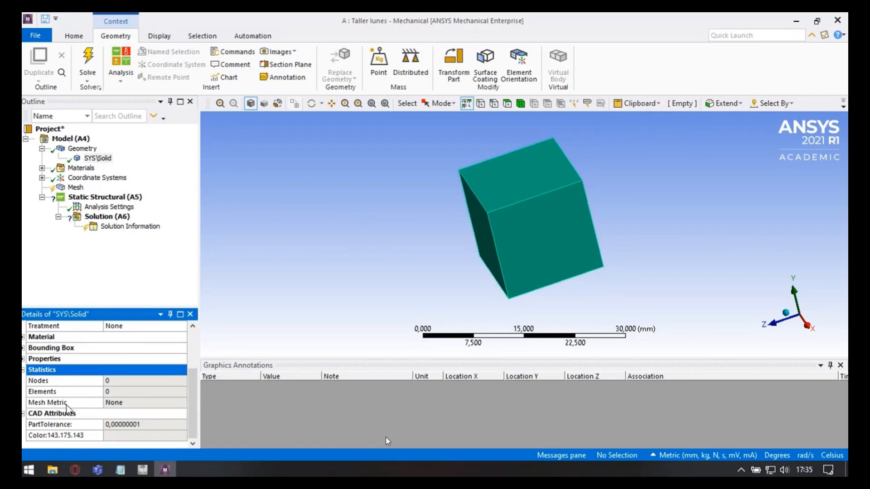
{"action": "left_click", "coordinate": [23, 370]}
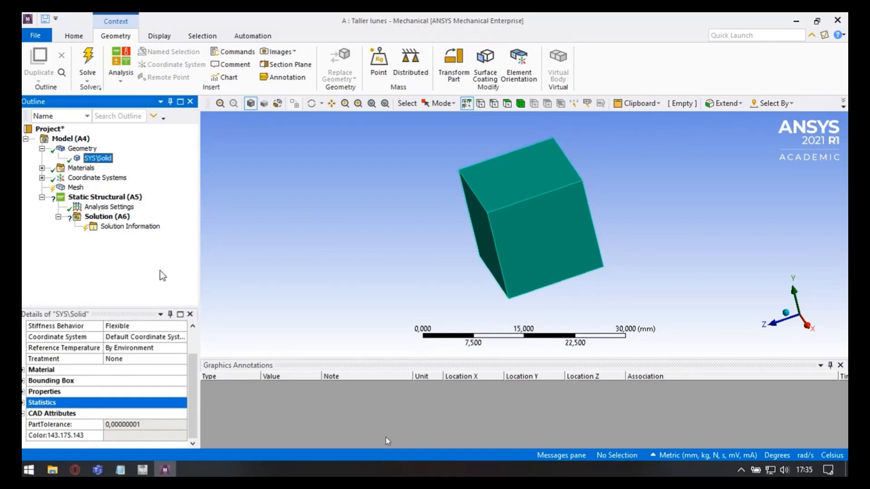
Step: Examine the properties of the Bronze, C51000 and Structural Steel materials, with a brief look at the Workbench project schematic
{"action": "left_click", "coordinate": [42, 169]}
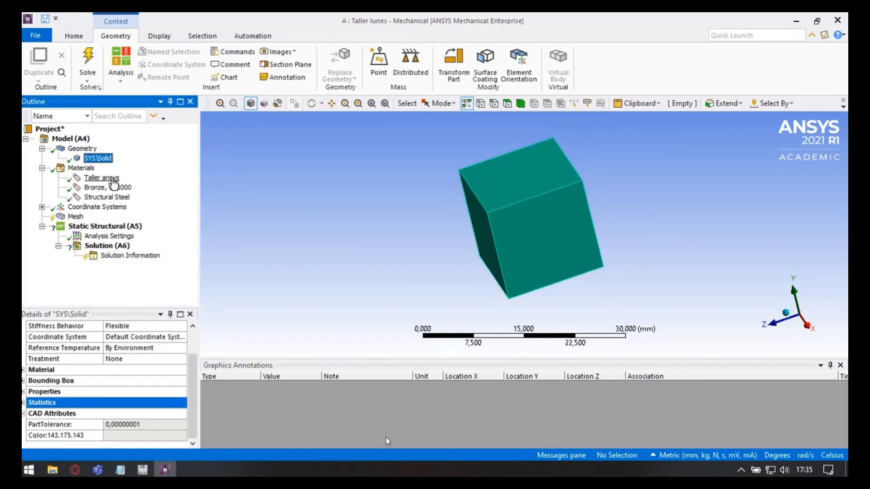
{"action": "left_click", "coordinate": [109, 187]}
{"action": "left_click", "coordinate": [113, 177]}
{"action": "left_click", "coordinate": [114, 187]}
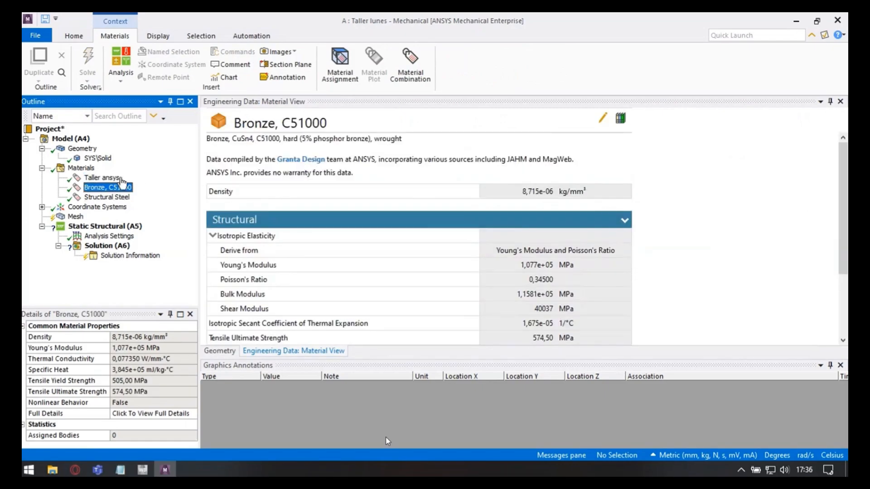
{"action": "scroll", "coordinate": [520, 287], "scroll_direction": "down", "scroll_amount": 3}
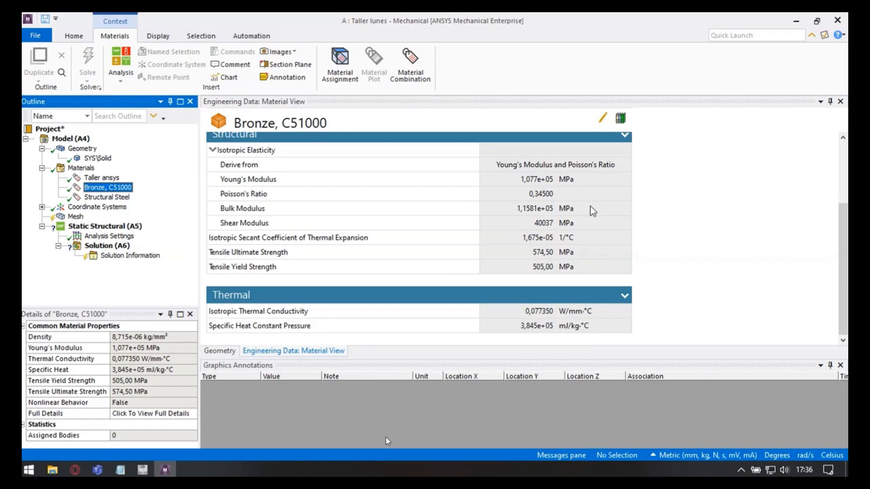
{"action": "left_click", "coordinate": [129, 198]}
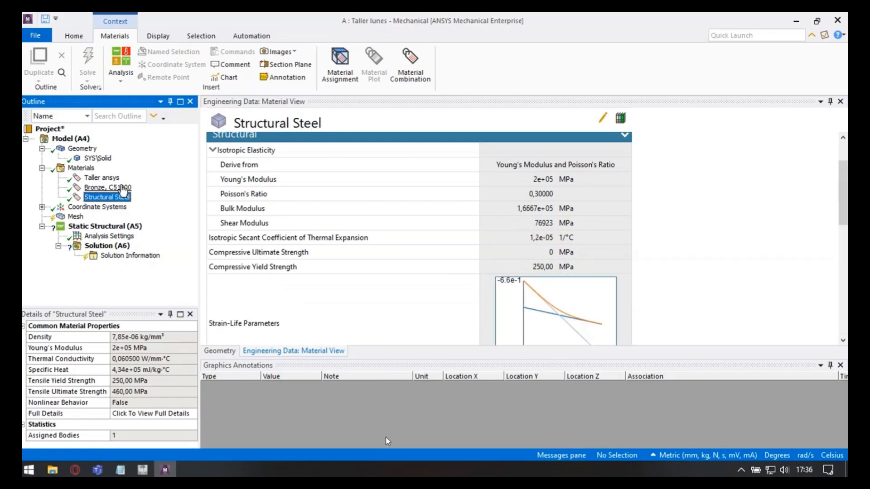
{"action": "left_click", "coordinate": [121, 187]}
{"action": "left_click", "coordinate": [142, 470]}
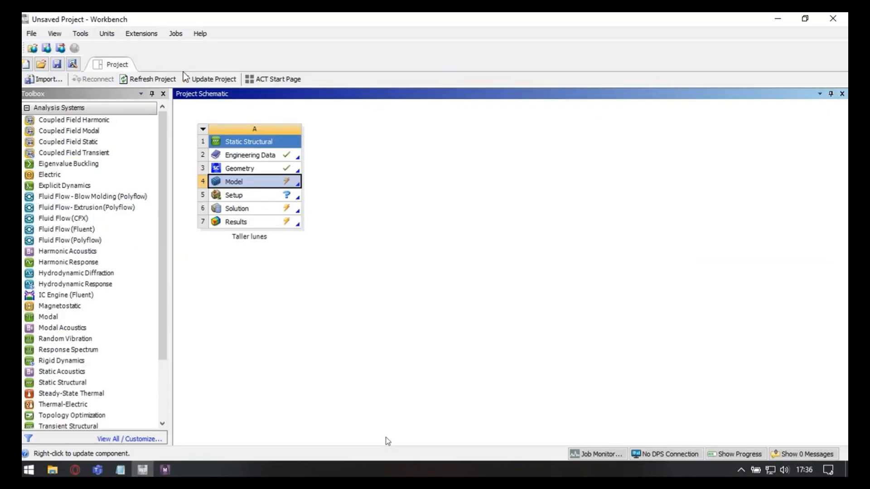
{"action": "left_click", "coordinate": [778, 19]}
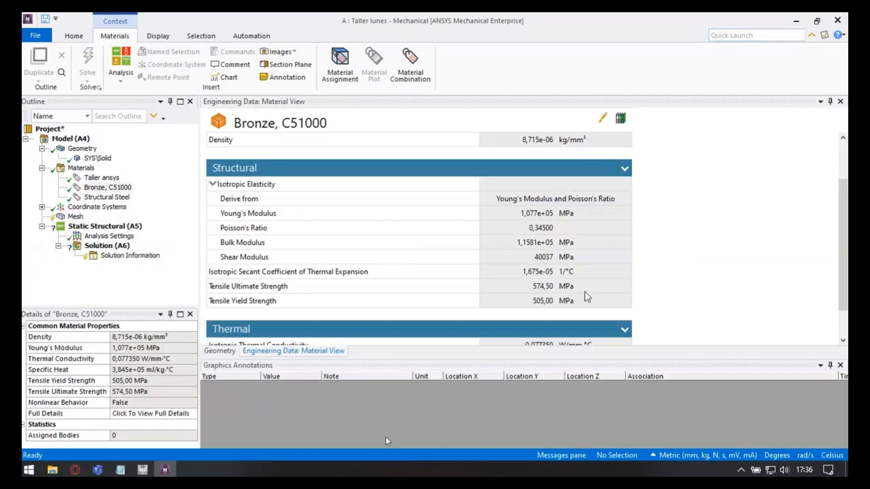
Step: Collapse the Materials branch, return to the SYS\Solid body's view, and check the contents of the Coordinate Systems branch
{"action": "double_click", "coordinate": [81, 168]}
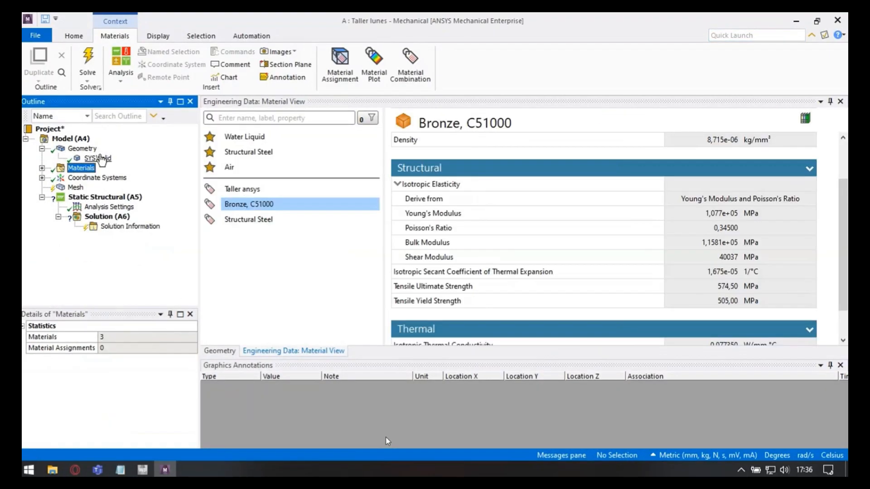
{"action": "left_click", "coordinate": [98, 158]}
{"action": "scroll", "coordinate": [614, 265], "scroll_direction": "down", "scroll_amount": 2}
{"action": "mouse_move", "coordinate": [619, 256]}
{"action": "middle_mouse_down"}
{"action": "mouse_move", "coordinate": [581, 247]}
{"action": "mouse_move", "coordinate": [613, 229]}
{"action": "mouse_move", "coordinate": [656, 252]}
{"action": "mouse_move", "coordinate": [621, 249]}
{"action": "middle_mouse_up"}
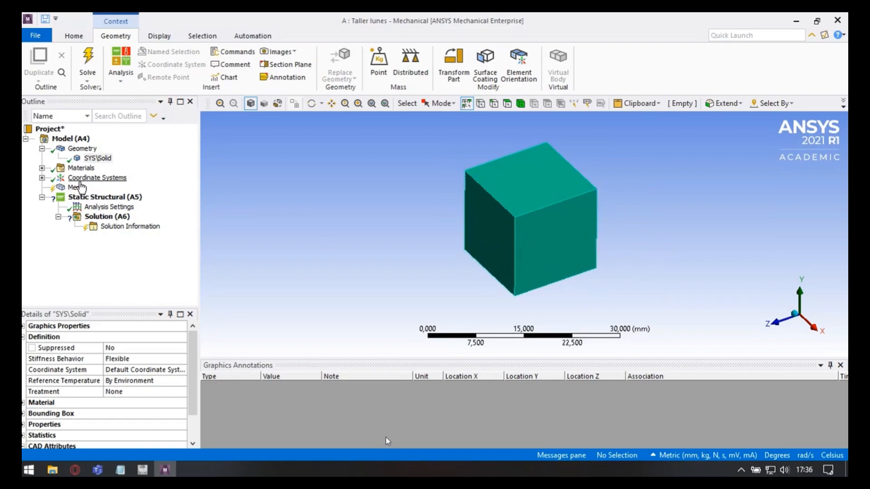
{"action": "left_click", "coordinate": [42, 179]}
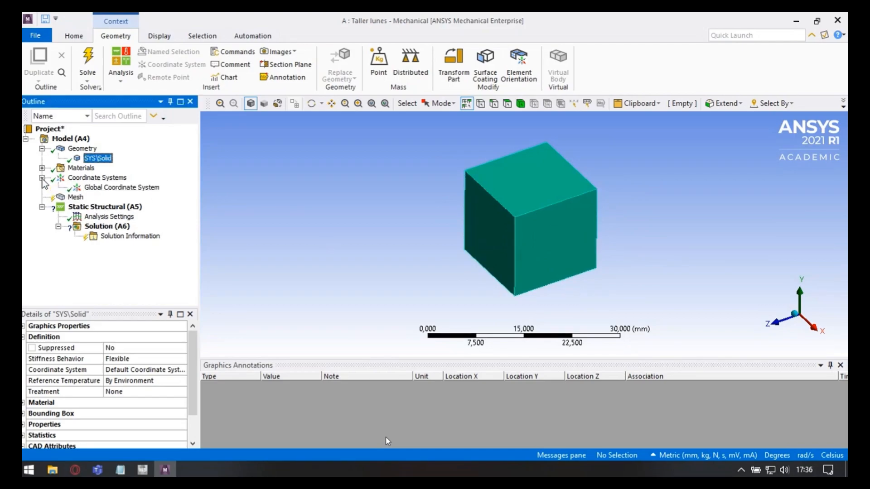
{"action": "left_click", "coordinate": [41, 178]}
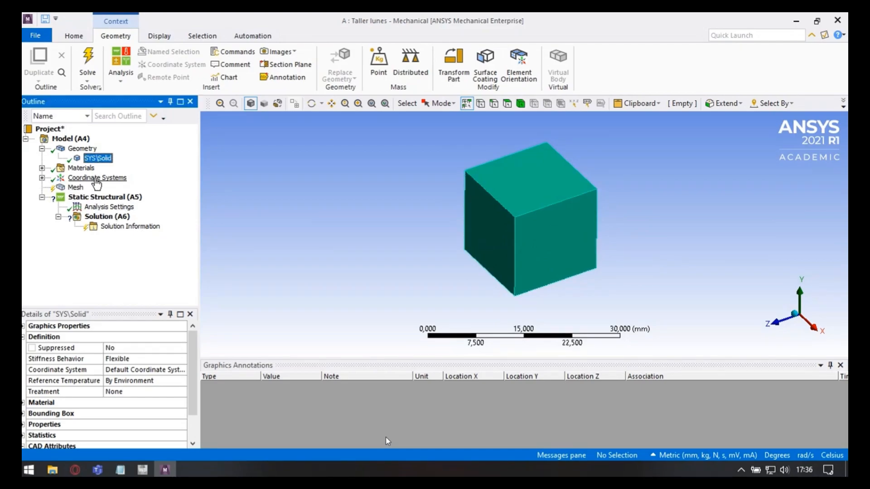
Step: Generate the cube's mesh with the default mesh settings and inspect the elements on its faces
{"action": "left_click", "coordinate": [75, 189]}
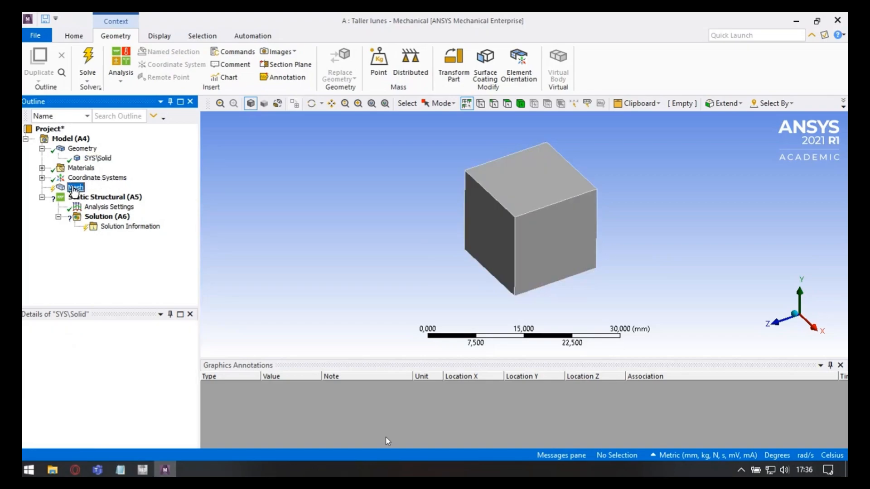
{"action": "scroll", "coordinate": [549, 237], "scroll_direction": "up", "scroll_amount": 2}
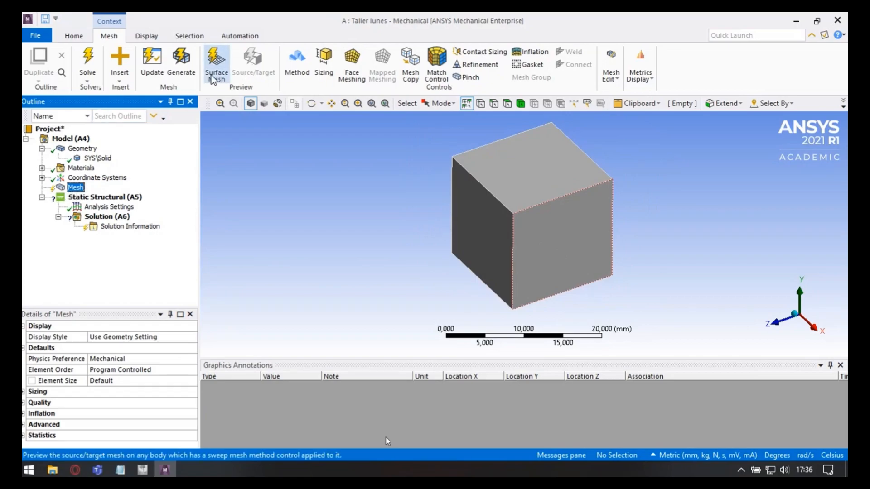
{"action": "left_click", "coordinate": [95, 177]}
{"action": "left_click", "coordinate": [71, 187]}
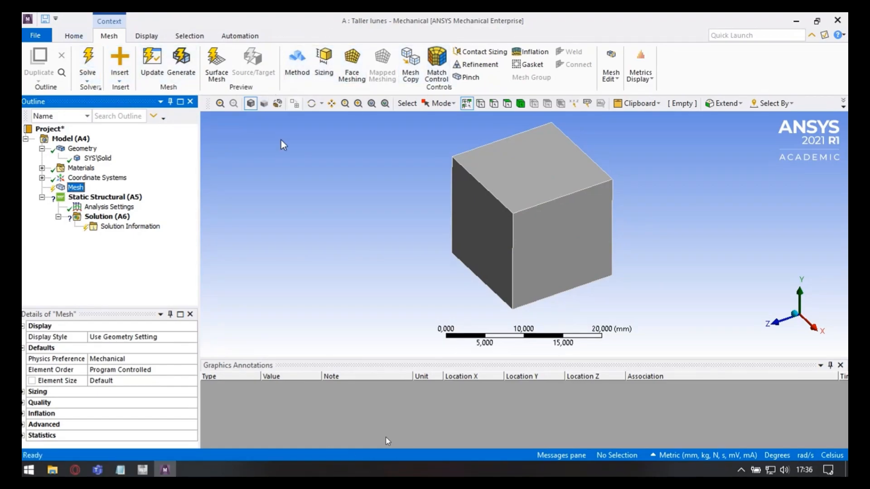
{"action": "scroll", "coordinate": [554, 270], "scroll_direction": "down", "scroll_amount": 2}
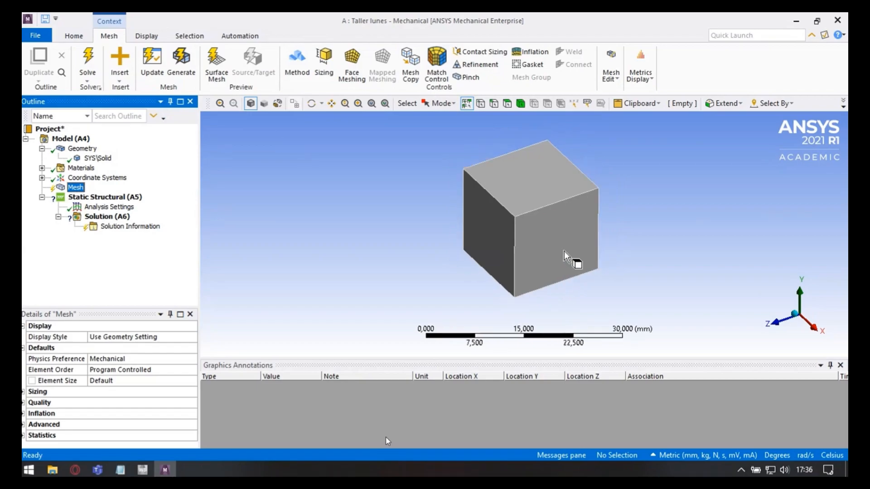
{"action": "scroll", "coordinate": [566, 251], "scroll_direction": "up", "scroll_amount": 2}
{"action": "middle_click_drag", "start_coordinate": [573, 229], "coordinate": [524, 251], "text": "ctrl"}
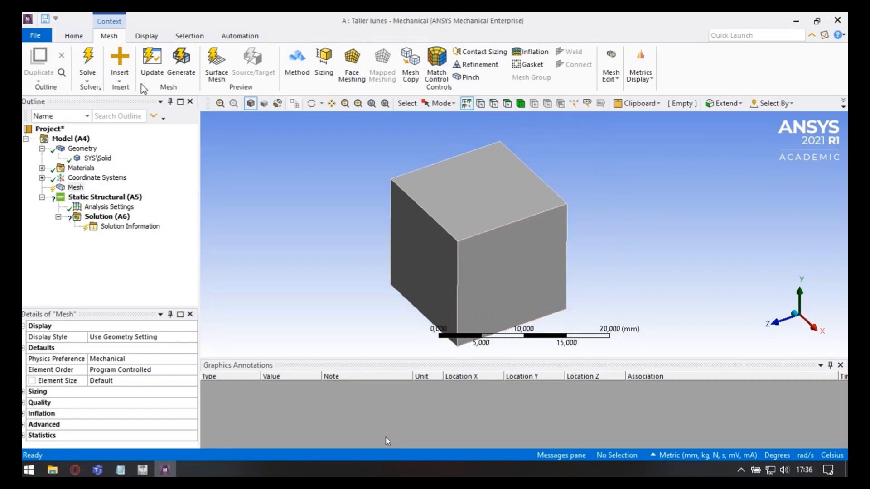
{"action": "left_click", "coordinate": [189, 75]}
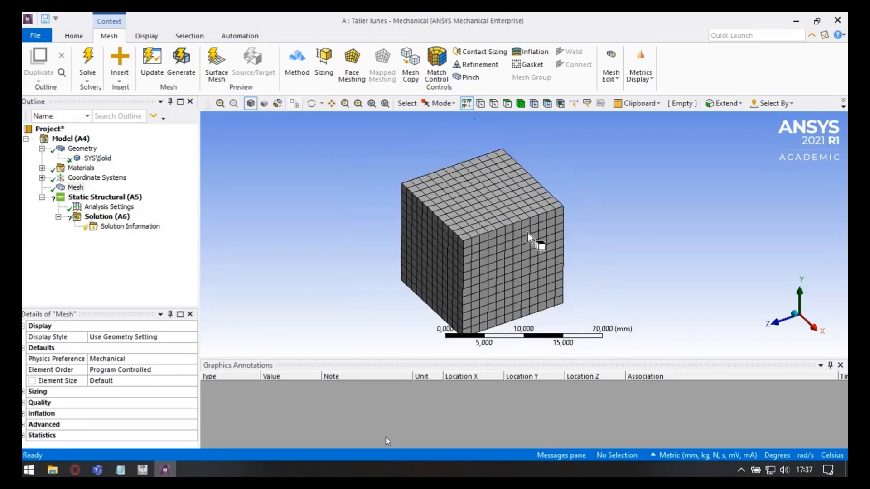
{"action": "scroll", "coordinate": [526, 245], "scroll_direction": "up", "scroll_amount": 3}
{"action": "scroll", "coordinate": [395, 236], "scroll_direction": "down", "scroll_amount": 2}
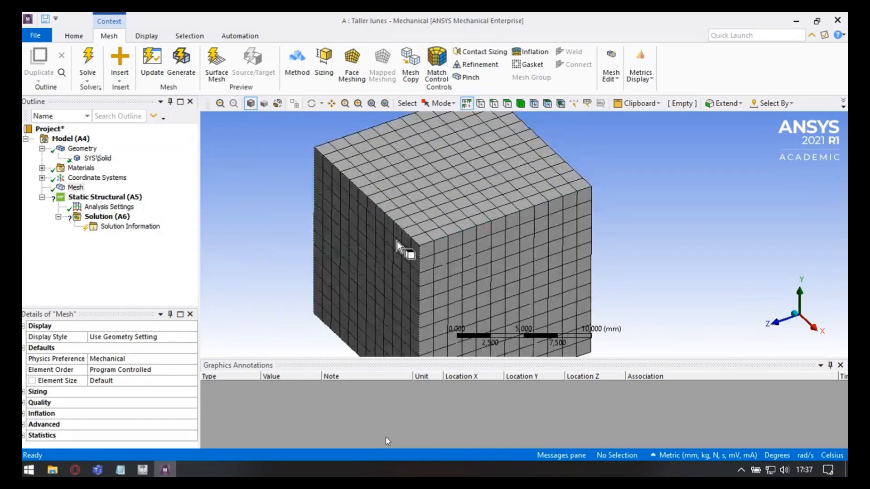
{"action": "scroll", "coordinate": [449, 231], "scroll_direction": "down", "scroll_amount": 2}
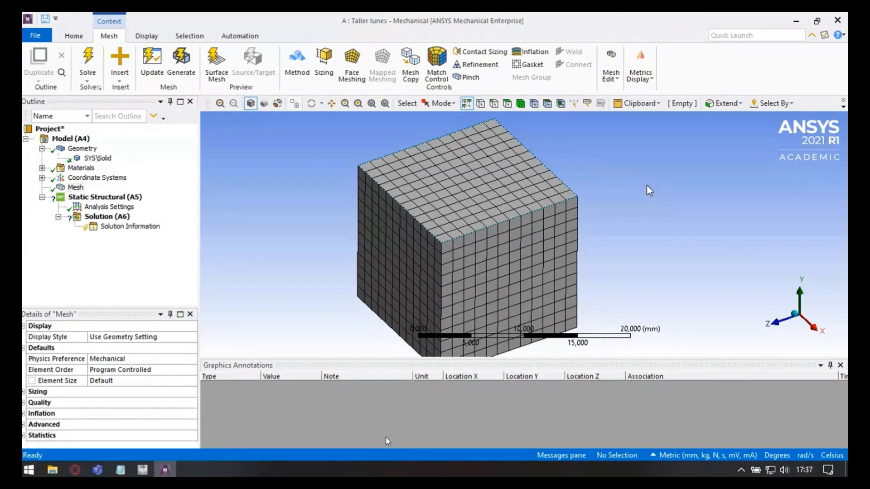
Step: Examine the mesh's Sizing and Quality settings, collapsing the Display, Defaults, Sizing and Quality sections
{"action": "left_click", "coordinate": [27, 392]}
{"action": "scroll", "coordinate": [107, 403], "scroll_direction": "down", "scroll_amount": 1}
{"action": "scroll", "coordinate": [105, 400], "scroll_direction": "down", "scroll_amount": 2}
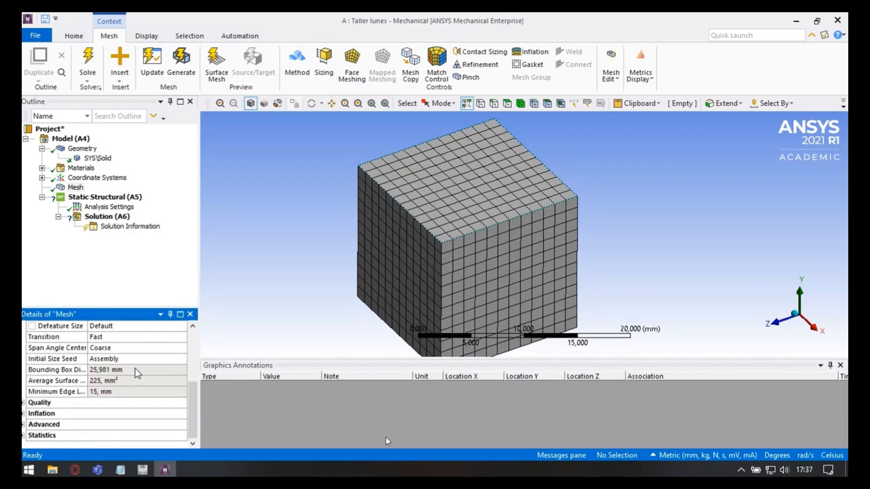
{"action": "left_click", "coordinate": [31, 408]}
{"action": "scroll", "coordinate": [129, 376], "scroll_direction": "down", "scroll_amount": 1}
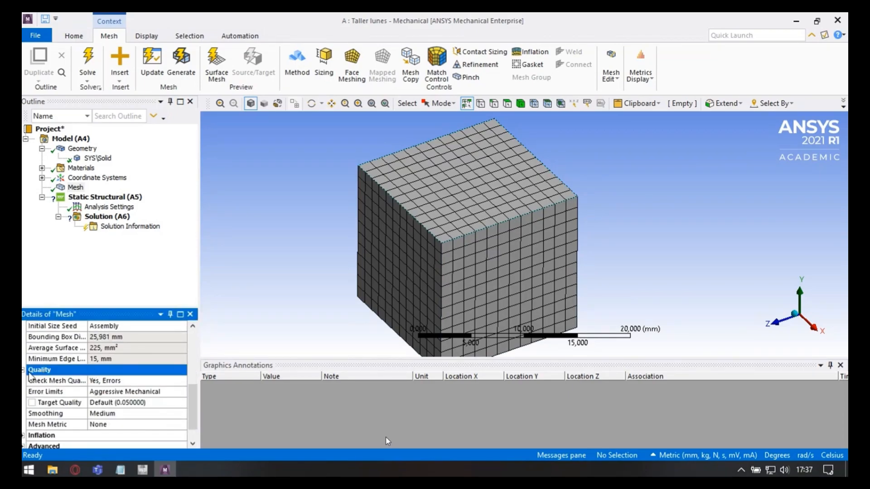
{"action": "scroll", "coordinate": [93, 414], "scroll_direction": "down", "scroll_amount": 1}
{"action": "scroll", "coordinate": [77, 393], "scroll_direction": "up", "scroll_amount": 4}
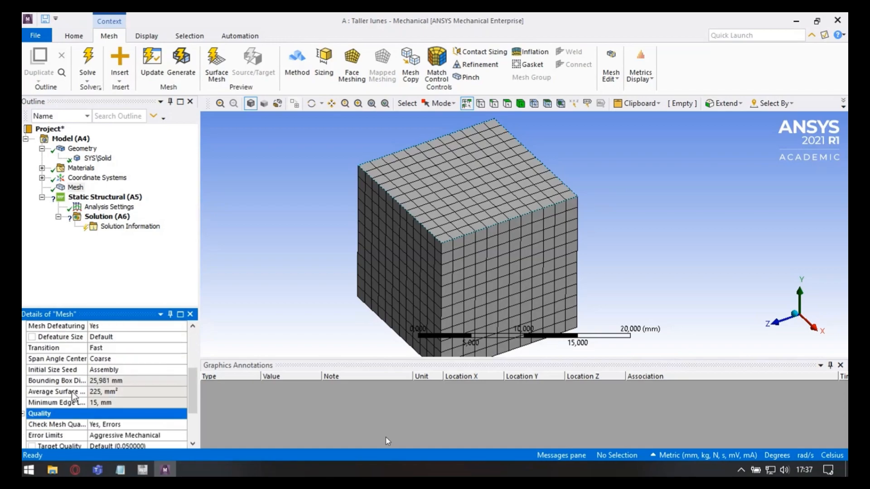
{"action": "left_click", "coordinate": [23, 359]}
{"action": "scroll", "coordinate": [77, 365], "scroll_direction": "up", "scroll_amount": 1}
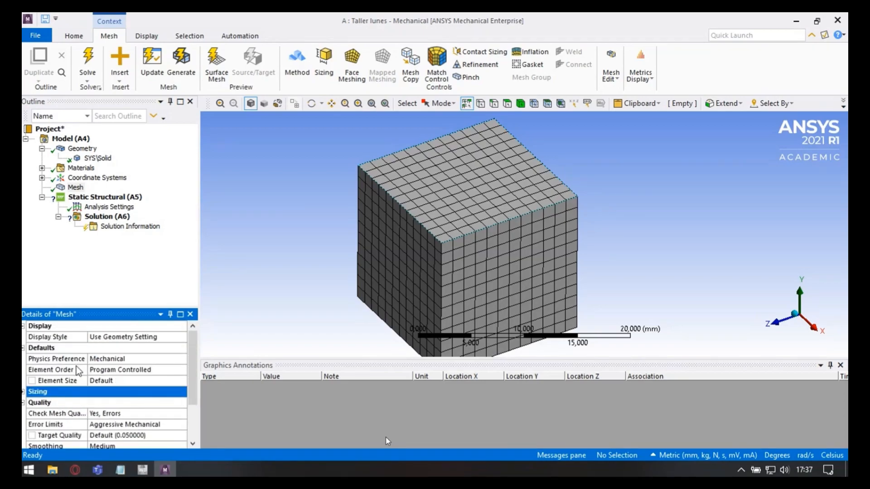
{"action": "left_click", "coordinate": [23, 348]}
{"action": "left_click", "coordinate": [23, 326]}
{"action": "left_click", "coordinate": [25, 359]}
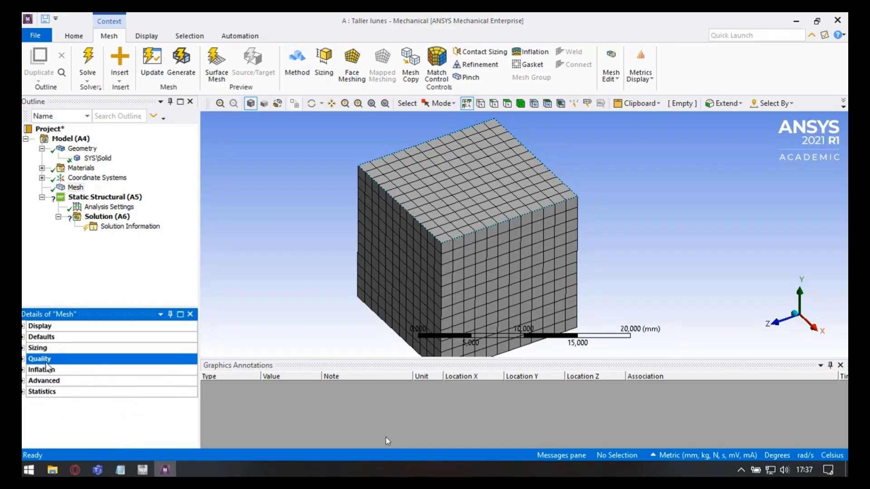
Step: Set the mesh's Mesh Metric to Element Quality in its Quality settings
{"action": "left_click", "coordinate": [26, 358]}
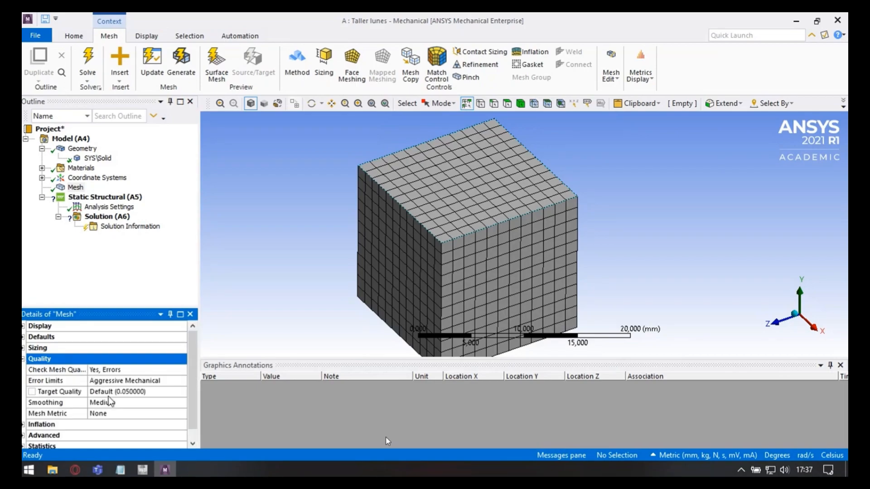
{"action": "left_click", "coordinate": [70, 415]}
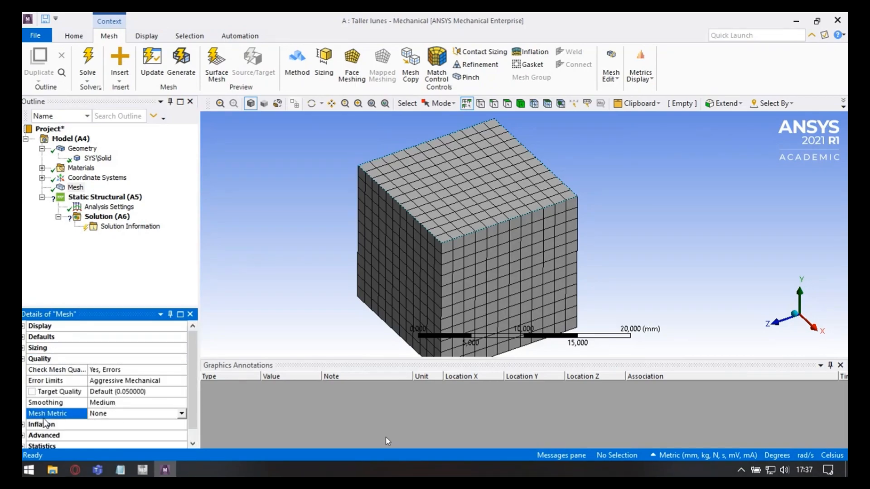
{"action": "left_click", "coordinate": [183, 415]}
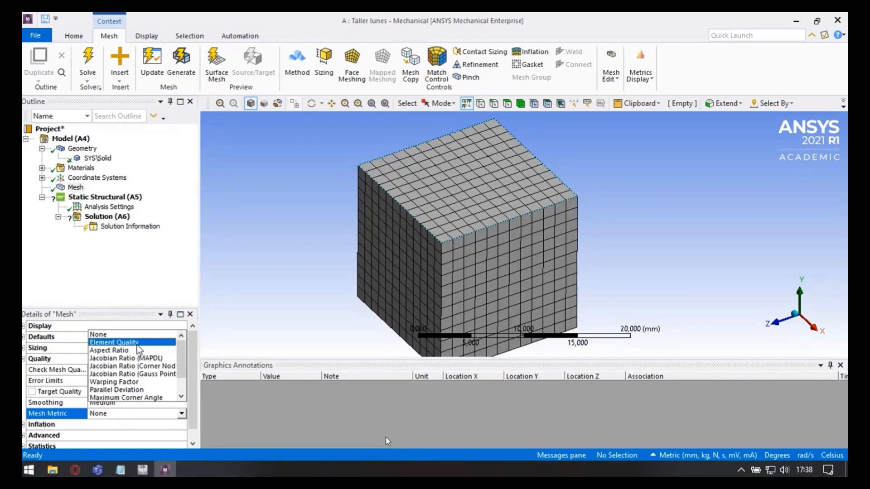
{"action": "scroll", "coordinate": [437, 219], "scroll_direction": "up", "scroll_amount": 5}
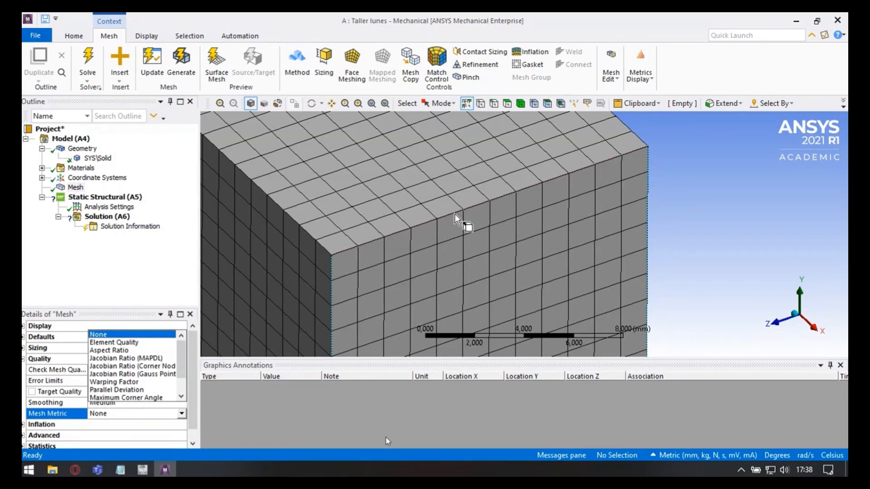
{"action": "left_click", "coordinate": [115, 343]}
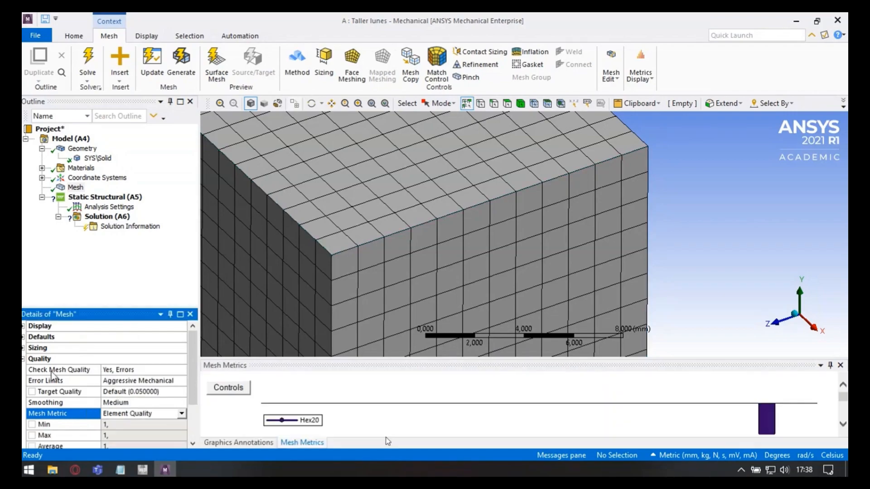
Step: Examine the element quality's minimum, maximum, average and standard deviation against the meshed cube, then collapse the Quality section
{"action": "scroll", "coordinate": [142, 407], "scroll_direction": "down", "scroll_amount": 2}
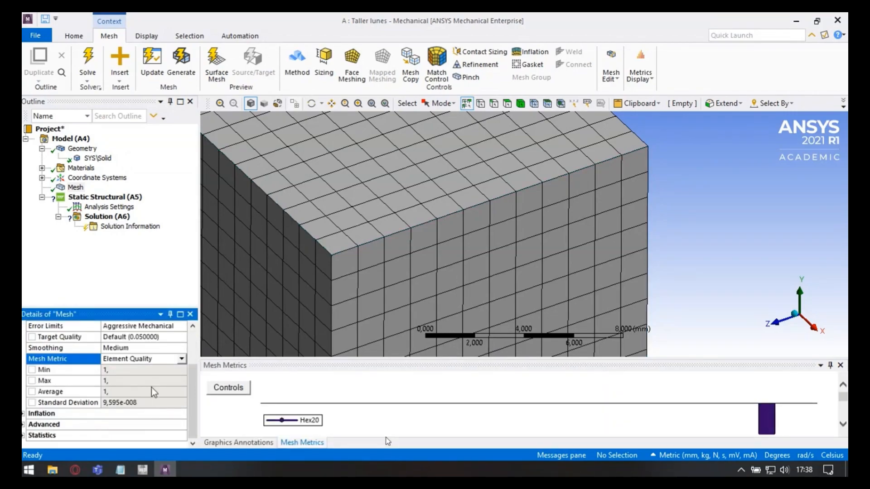
{"action": "scroll", "coordinate": [580, 268], "scroll_direction": "down", "scroll_amount": 4}
{"action": "scroll", "coordinate": [480, 258], "scroll_direction": "up", "scroll_amount": 3}
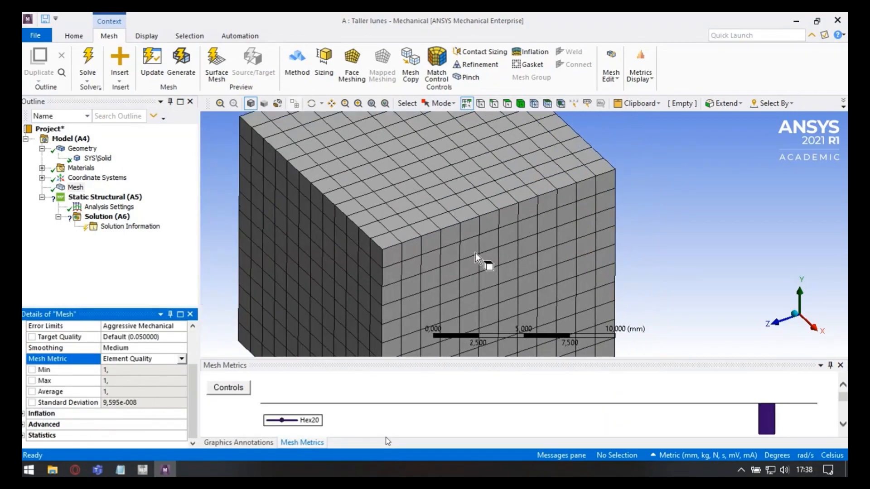
{"action": "scroll", "coordinate": [475, 253], "scroll_direction": "up", "scroll_amount": 1}
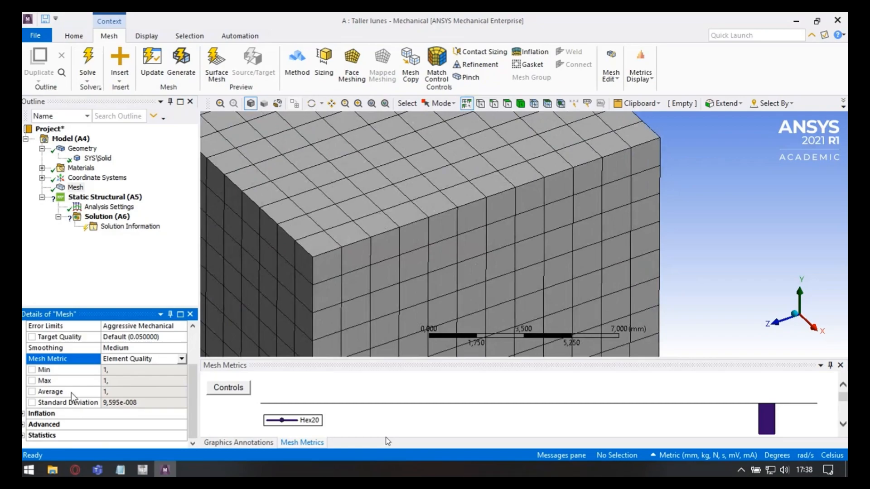
{"action": "left_click", "coordinate": [125, 404]}
{"action": "left_click", "coordinate": [119, 392]}
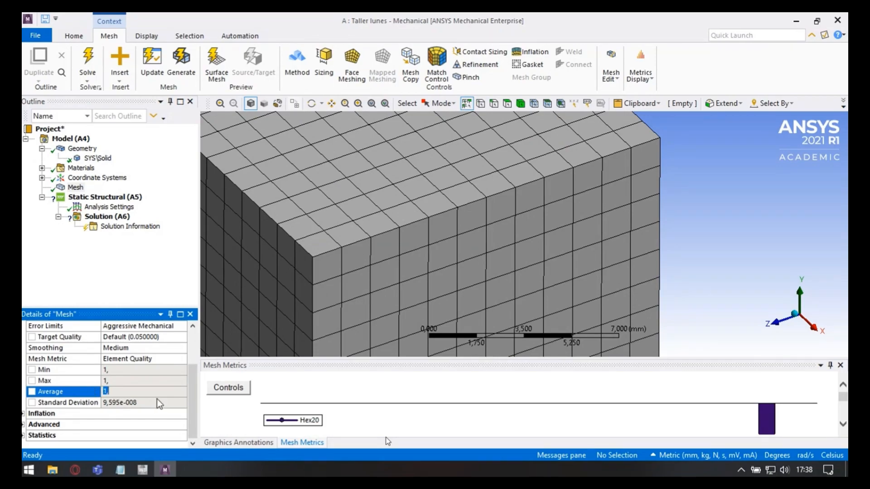
{"action": "left_click", "coordinate": [119, 381]}
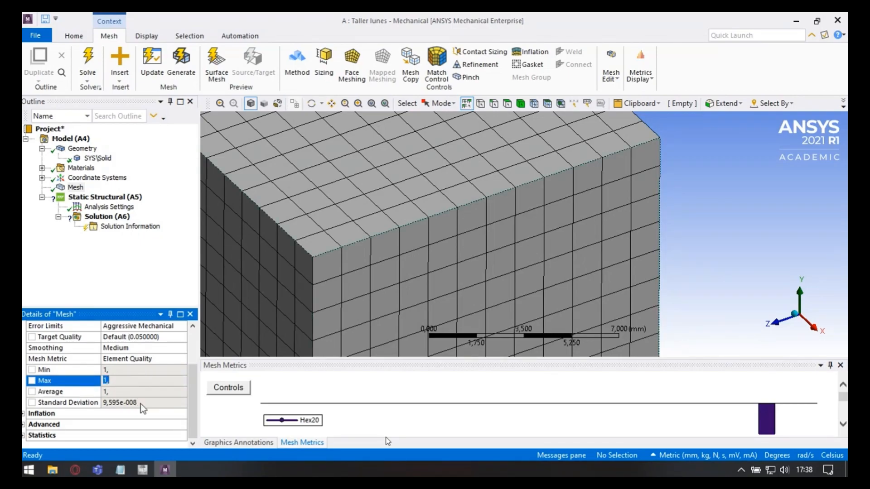
{"action": "scroll", "coordinate": [141, 404], "scroll_direction": "up", "scroll_amount": 1}
{"action": "scroll", "coordinate": [434, 246], "scroll_direction": "down", "scroll_amount": 5}
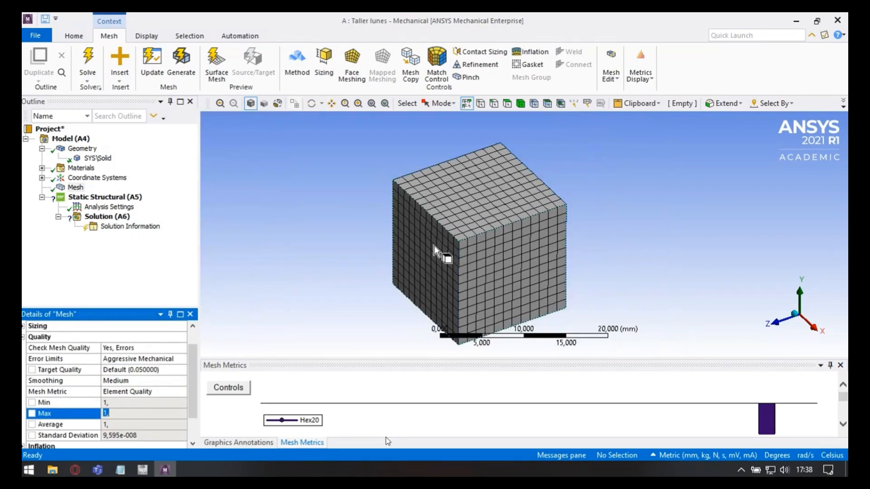
{"action": "left_click", "coordinate": [24, 338]}
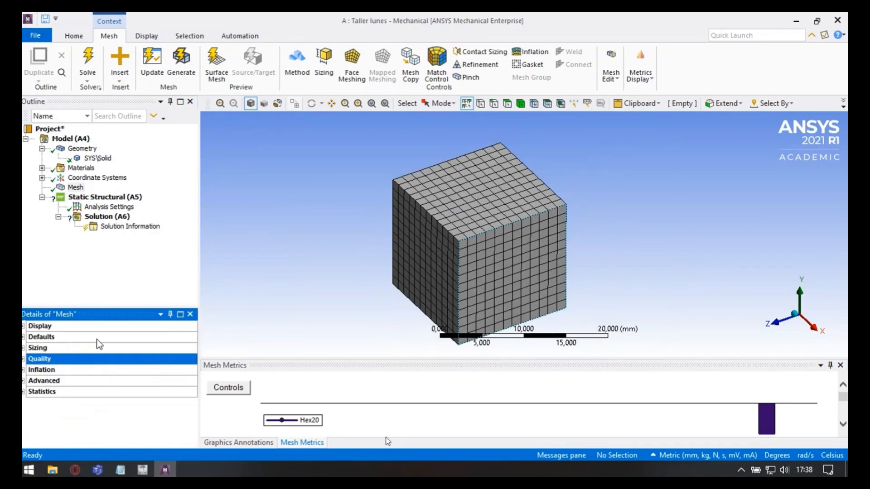
Step: Insert a Method control under Mesh
{"action": "left_click", "coordinate": [166, 189]}
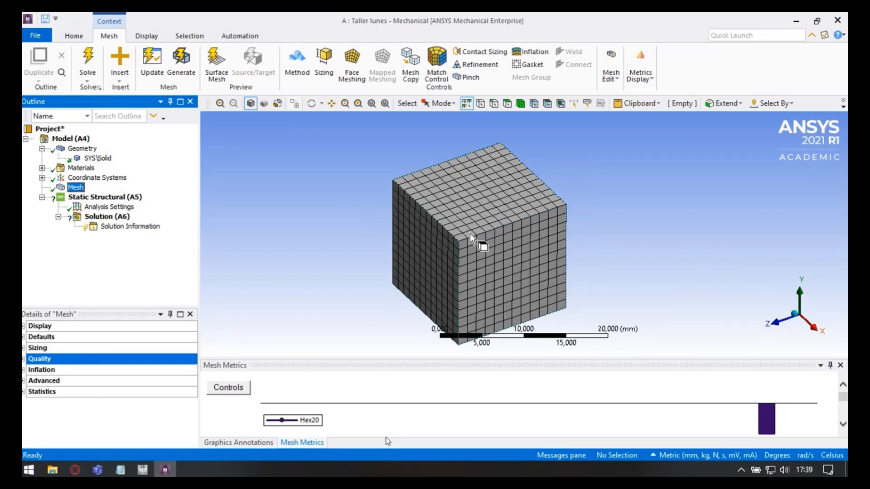
{"action": "scroll", "coordinate": [471, 245], "scroll_direction": "up", "scroll_amount": 3}
{"action": "right_click", "coordinate": [112, 185]}
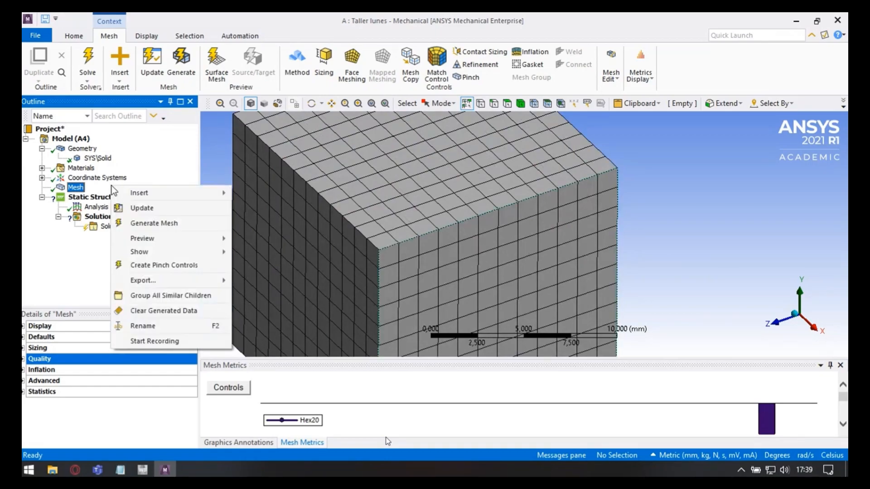
{"action": "mouse_move", "coordinate": [140, 192]}
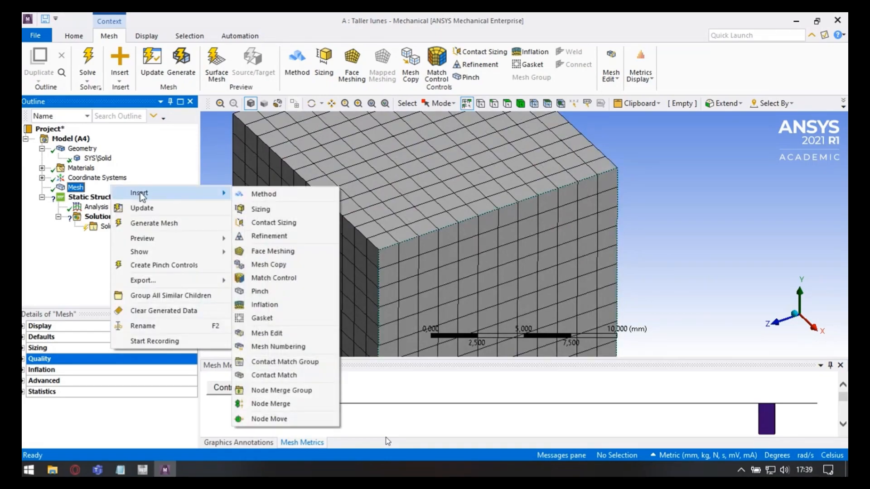
{"action": "left_click", "coordinate": [176, 167]}
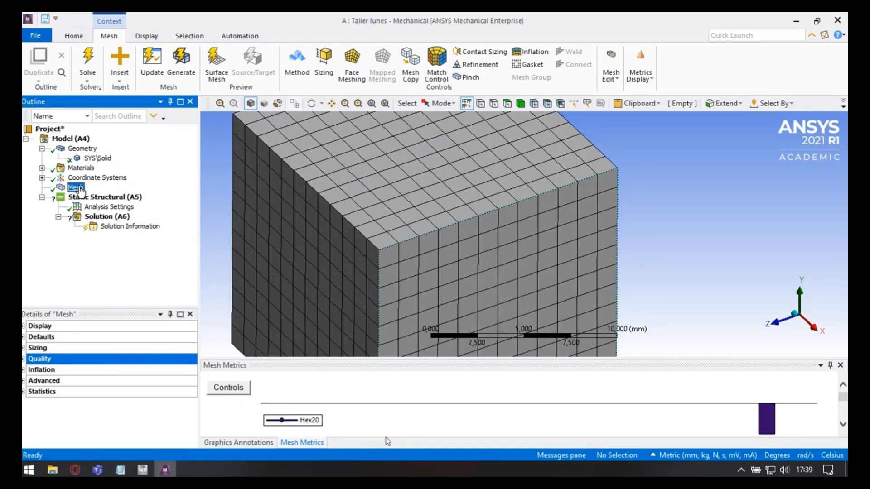
{"action": "right_click", "coordinate": [102, 190]}
{"action": "mouse_move", "coordinate": [125, 199]}
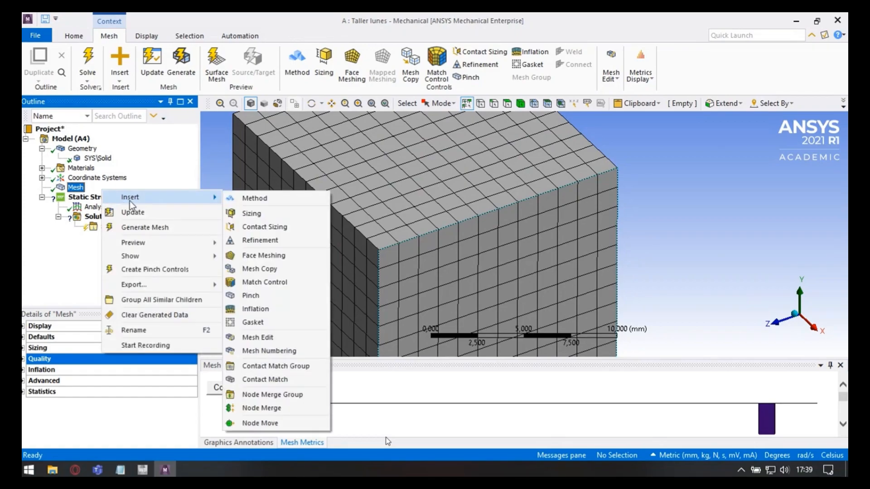
{"action": "left_click", "coordinate": [257, 200]}
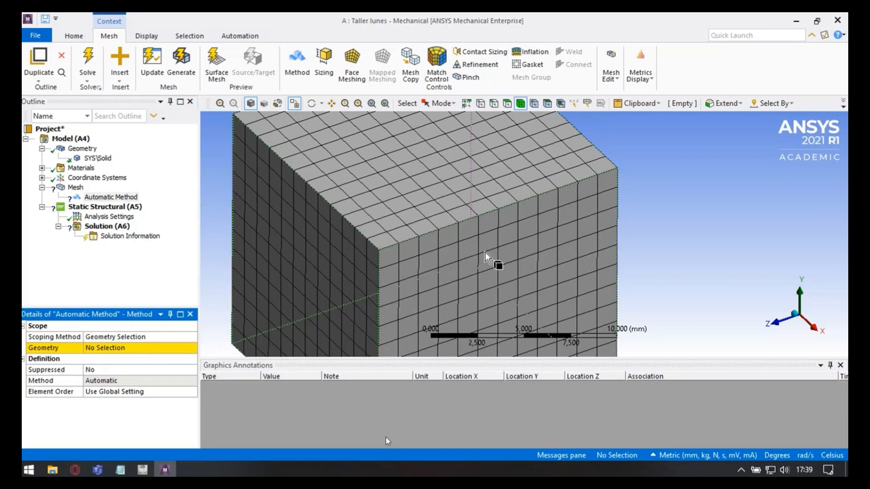
Step: Scope the Automatic Method mesh control to the cube body
{"action": "scroll", "coordinate": [485, 252], "scroll_direction": "down", "scroll_amount": 3}
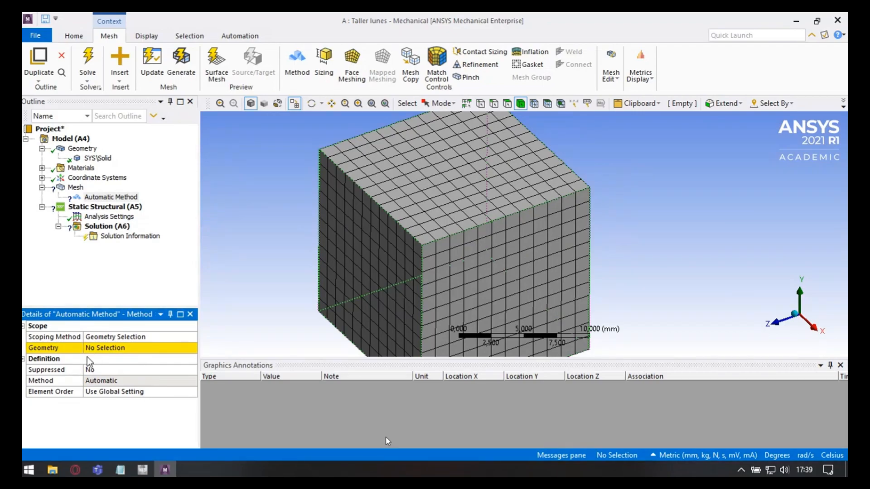
{"action": "left_click", "coordinate": [115, 348]}
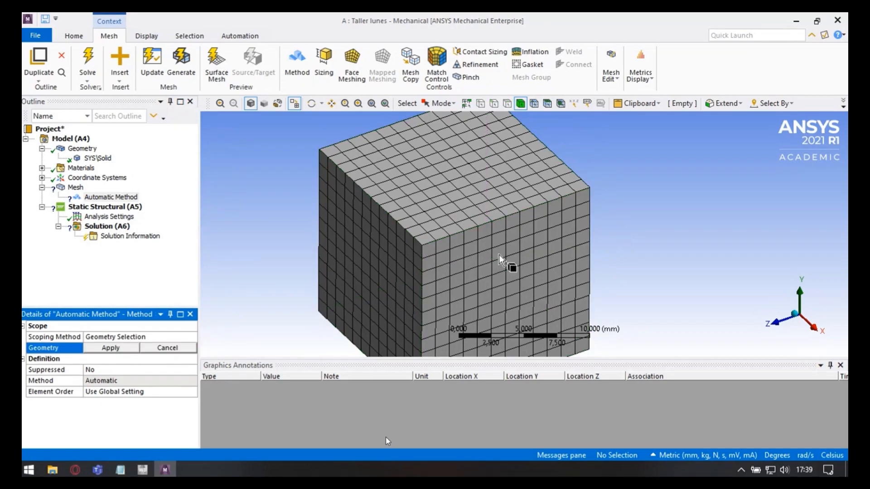
{"action": "left_click", "coordinate": [499, 255]}
{"action": "left_click", "coordinate": [112, 348]}
{"action": "scroll", "coordinate": [540, 274], "scroll_direction": "down", "scroll_amount": 3}
{"action": "scroll", "coordinate": [442, 280], "scroll_direction": "up", "scroll_amount": 1}
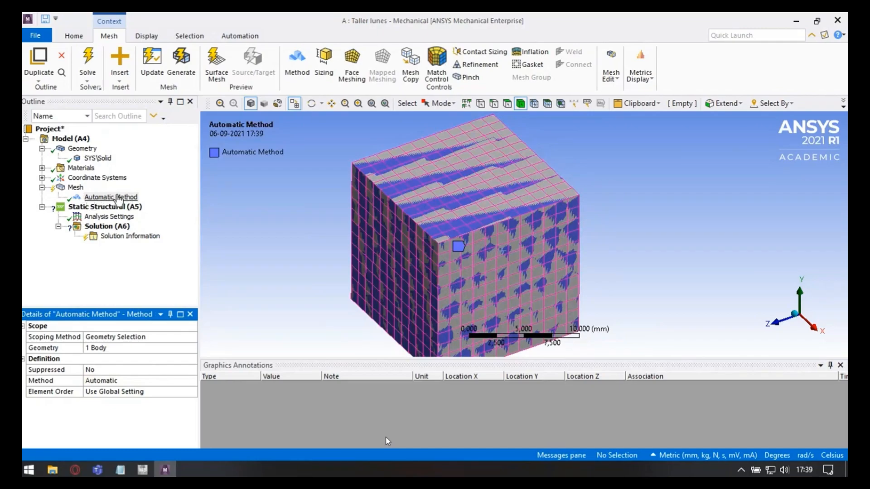
{"action": "left_click", "coordinate": [117, 198]}
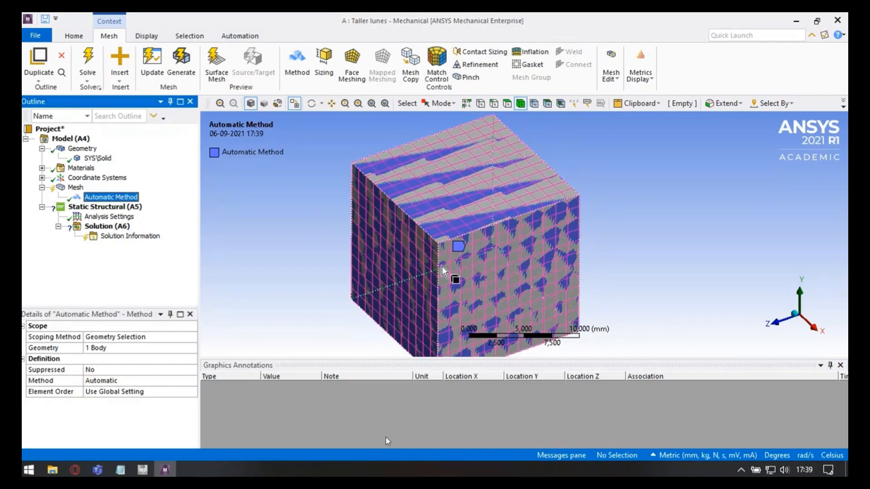
Step: Set the mesh control's Method to Tetrahedrons and generate the mesh
{"action": "scroll", "coordinate": [444, 271], "scroll_direction": "down", "scroll_amount": 4}
{"action": "scroll", "coordinate": [486, 260], "scroll_direction": "up", "scroll_amount": 2}
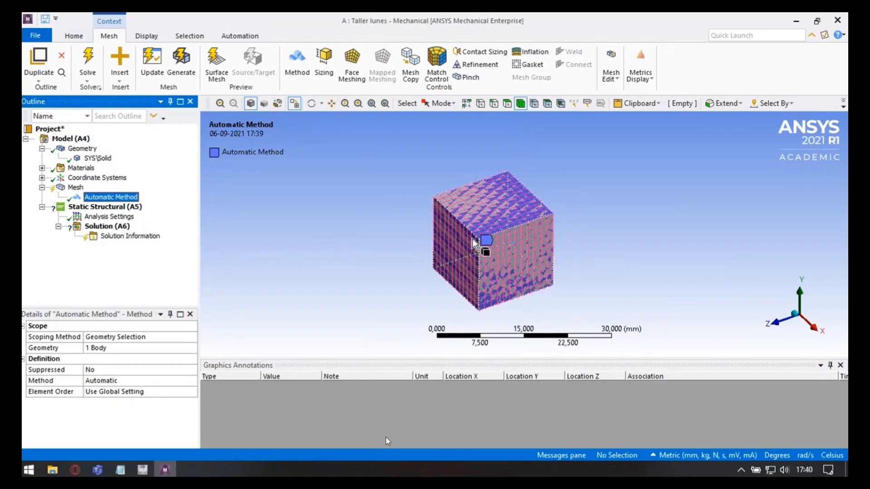
{"action": "scroll", "coordinate": [508, 256], "scroll_direction": "up", "scroll_amount": 2}
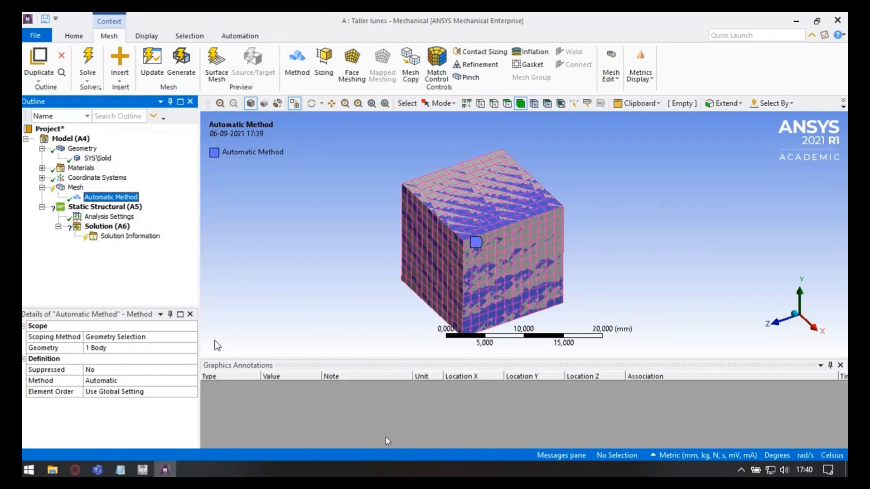
{"action": "left_click", "coordinate": [163, 381]}
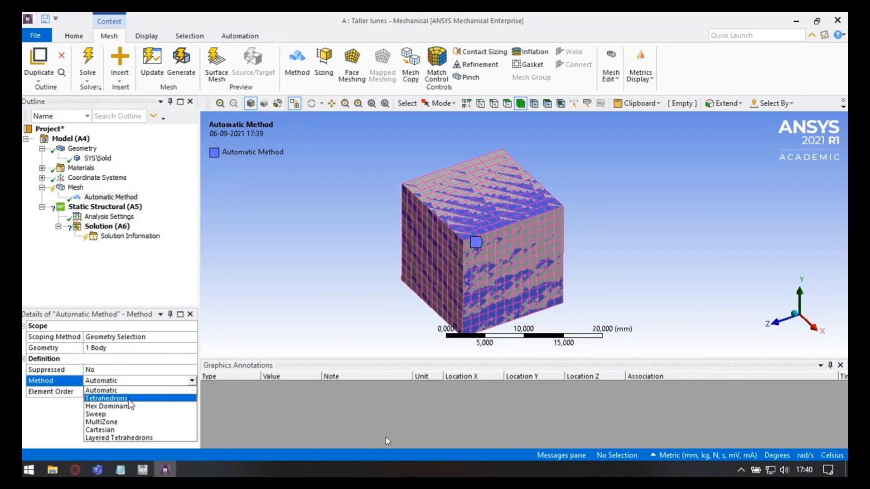
{"action": "left_click", "coordinate": [114, 398]}
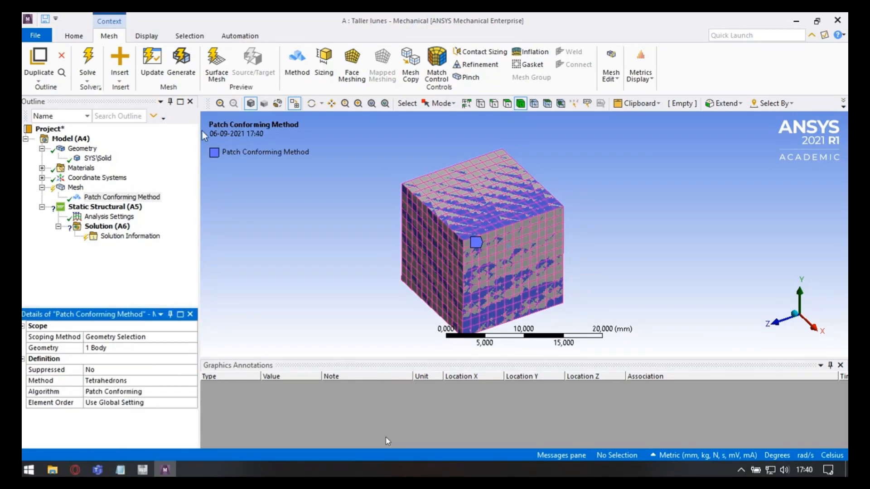
{"action": "left_click", "coordinate": [181, 63]}
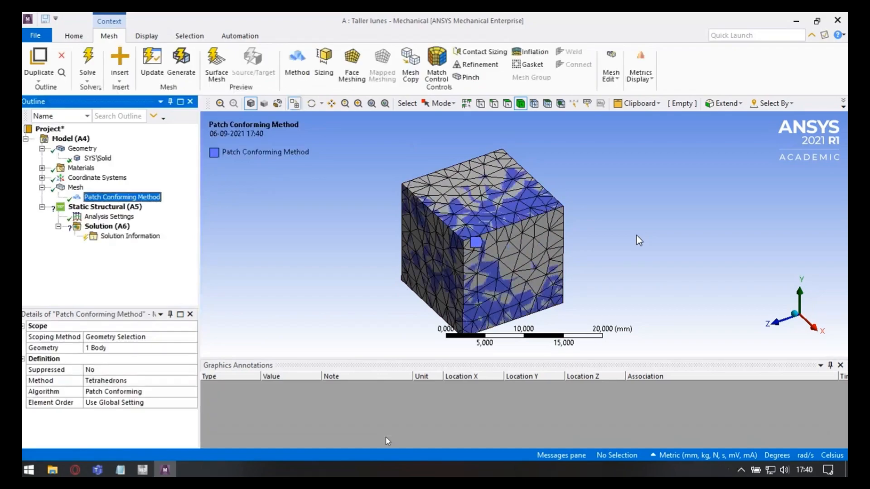
Step: Examine the tetrahedral mesh on the cube and its Element Quality minimum, maximum, average and standard deviation in the mesh's Quality settings
{"action": "scroll", "coordinate": [636, 239], "scroll_direction": "up", "scroll_amount": 4}
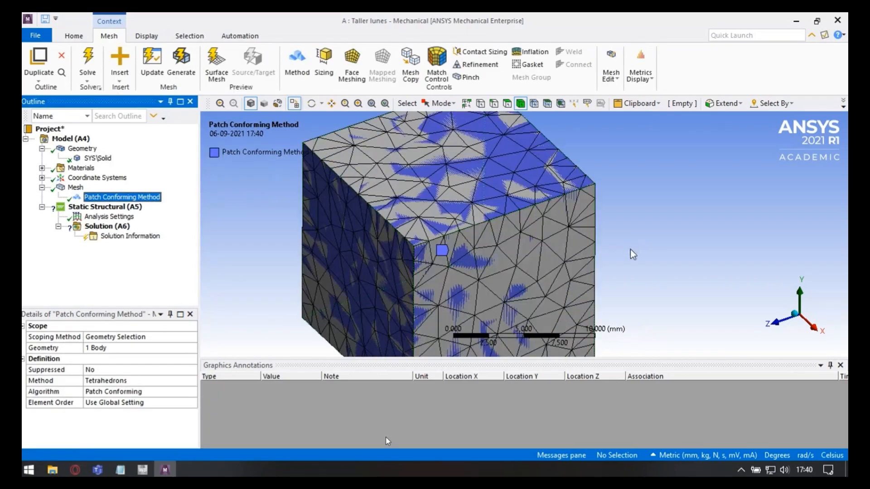
{"action": "scroll", "coordinate": [633, 254], "scroll_direction": "up", "scroll_amount": 5}
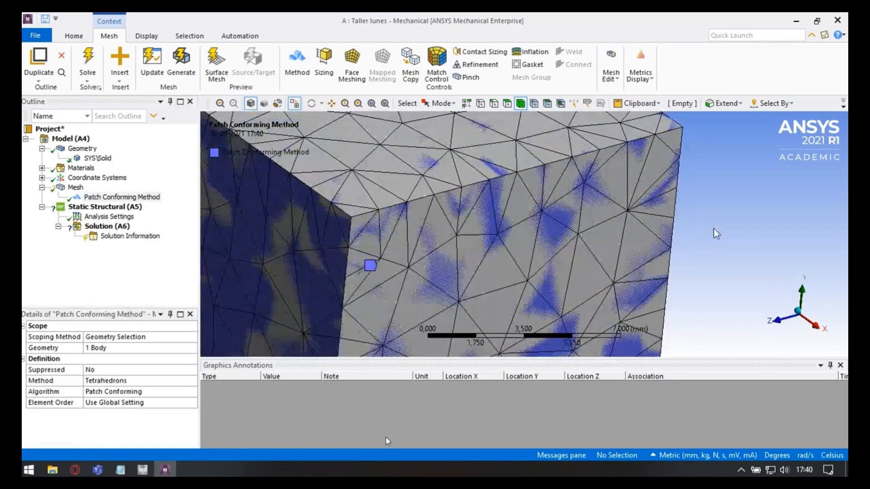
{"action": "scroll", "coordinate": [328, 271], "scroll_direction": "down", "scroll_amount": 4}
{"action": "left_click", "coordinate": [75, 188]}
{"action": "scroll", "coordinate": [532, 225], "scroll_direction": "down", "scroll_amount": 3}
{"action": "scroll", "coordinate": [385, 206], "scroll_direction": "up", "scroll_amount": 2}
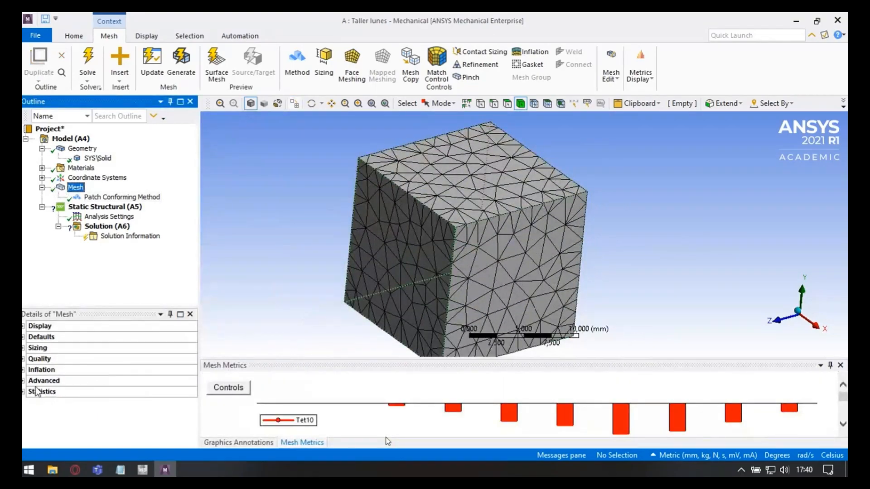
{"action": "left_click", "coordinate": [24, 359]}
{"action": "scroll", "coordinate": [96, 371], "scroll_direction": "down", "scroll_amount": 1}
{"action": "scroll", "coordinate": [85, 363], "scroll_direction": "up", "scroll_amount": 1}
{"action": "scroll", "coordinate": [129, 380], "scroll_direction": "down", "scroll_amount": 1}
{"action": "left_click", "coordinate": [130, 381]}
{"action": "scroll", "coordinate": [126, 395], "scroll_direction": "down", "scroll_amount": 1}
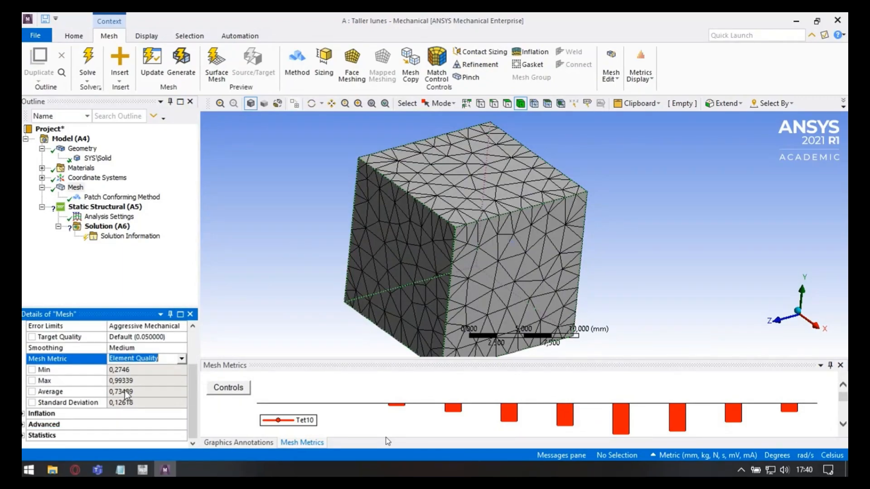
{"action": "left_click", "coordinate": [121, 392]}
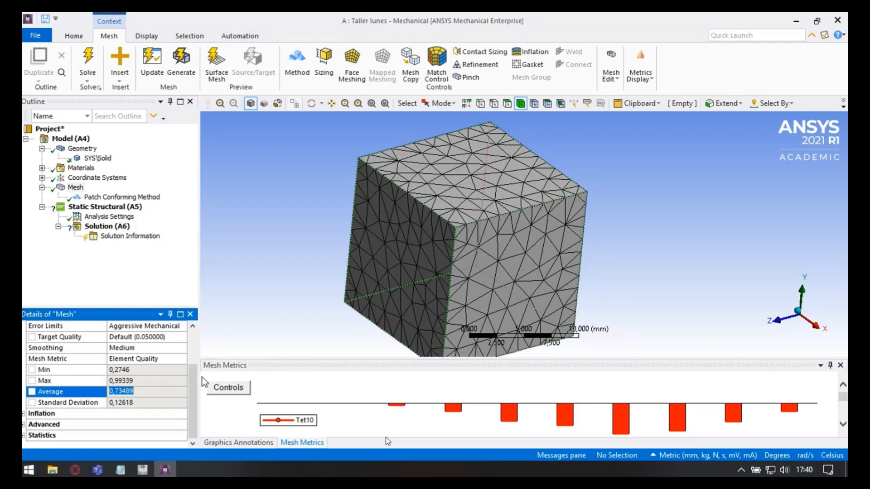
Step: Inspect individual tetrahedral elements on the cube's front face and upper edge using element selection, then clear the selection
{"action": "scroll", "coordinate": [558, 270], "scroll_direction": "up", "scroll_amount": 5}
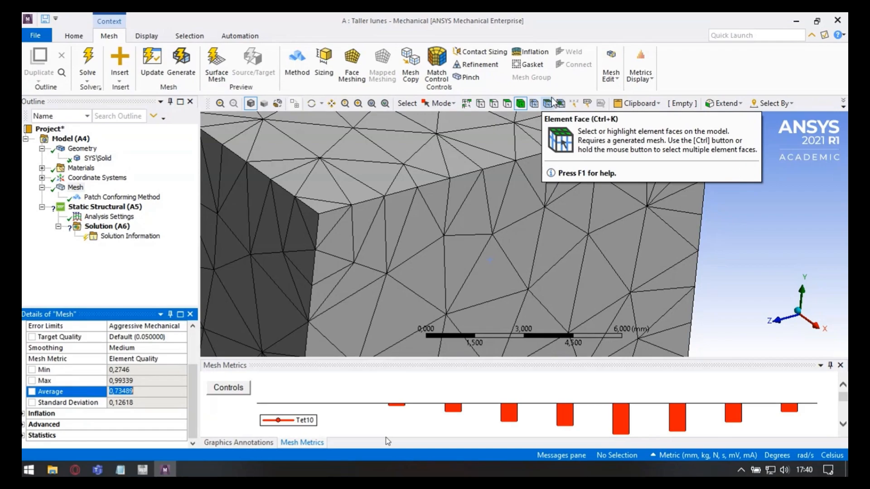
{"action": "left_click", "coordinate": [561, 103]}
{"action": "left_click", "coordinate": [561, 163]}
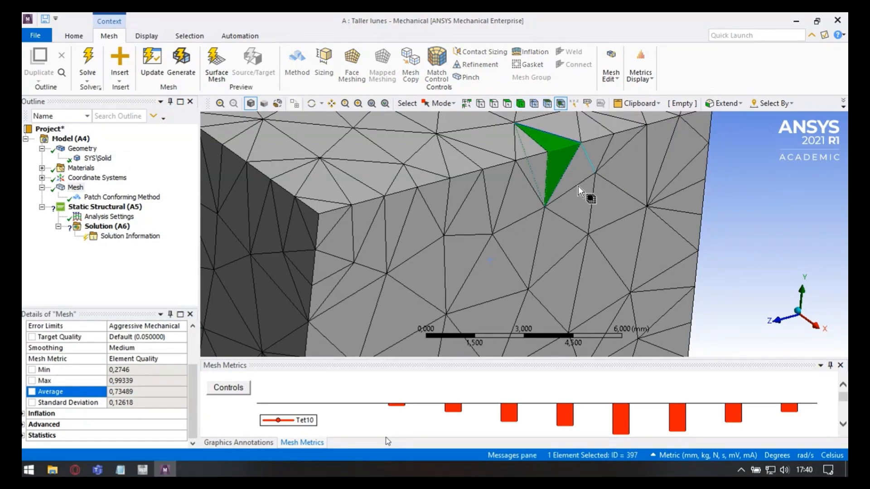
{"action": "scroll", "coordinate": [575, 190], "scroll_direction": "down", "scroll_amount": 5}
{"action": "scroll", "coordinate": [559, 194], "scroll_direction": "up", "scroll_amount": 4}
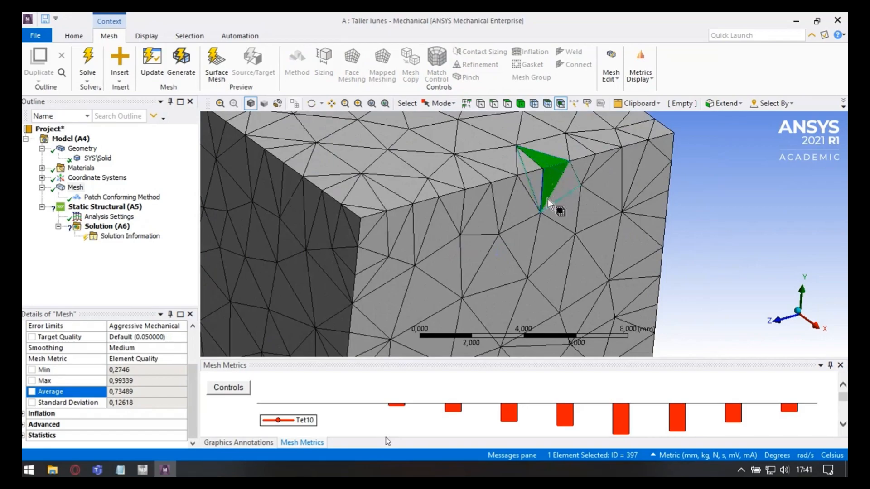
{"action": "scroll", "coordinate": [564, 222], "scroll_direction": "down", "scroll_amount": 3}
{"action": "left_click", "coordinate": [509, 282]}
{"action": "scroll", "coordinate": [539, 267], "scroll_direction": "down", "scroll_amount": 3}
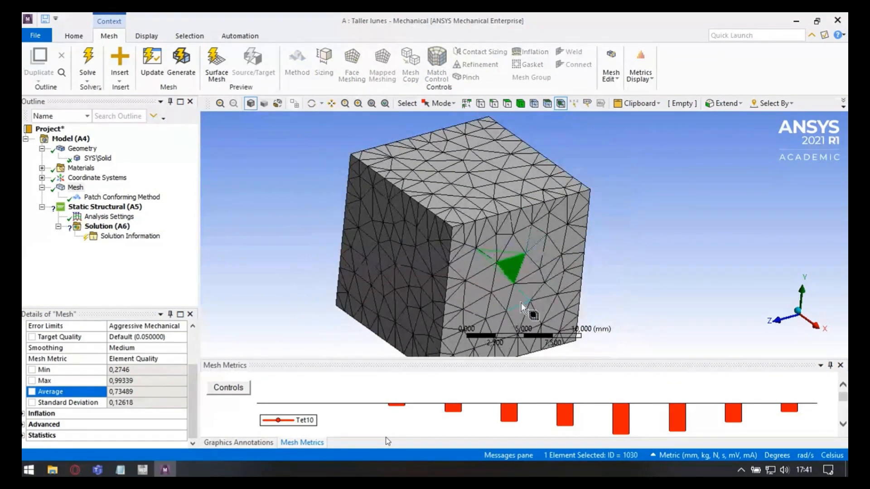
{"action": "left_click", "coordinate": [521, 303]}
{"action": "left_click", "coordinate": [557, 268]}
{"action": "left_click", "coordinate": [635, 253]}
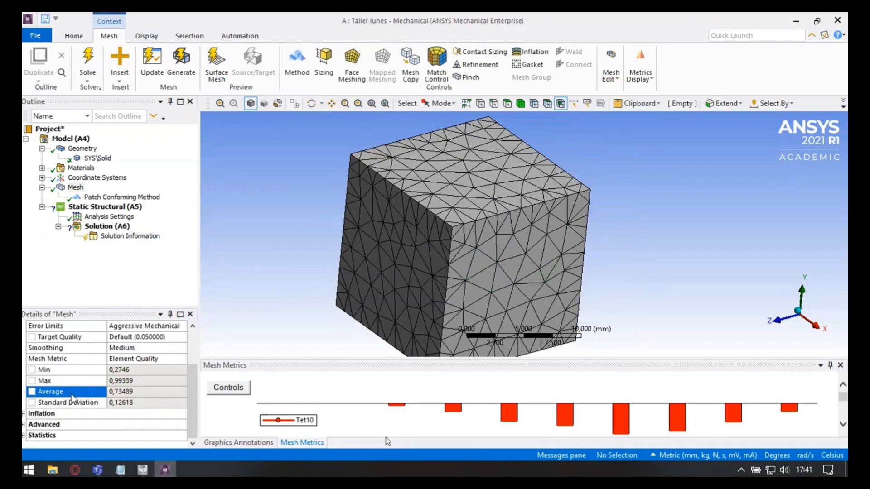
Step: Compare the mesh element at the cube's front upper corner with another along the upper edge, alongside the quality statistics
{"action": "scroll", "coordinate": [135, 378], "scroll_direction": "up", "scroll_amount": 1}
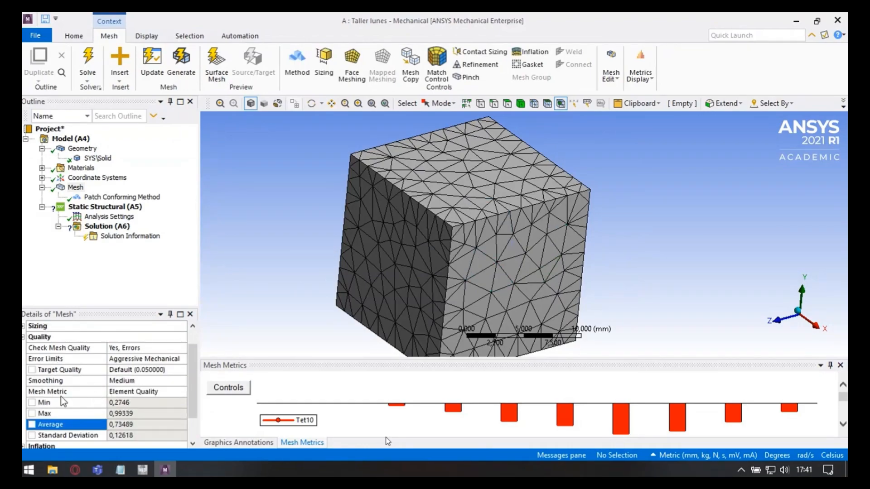
{"action": "left_click", "coordinate": [450, 230]}
{"action": "scroll", "coordinate": [448, 227], "scroll_direction": "up", "scroll_amount": 3}
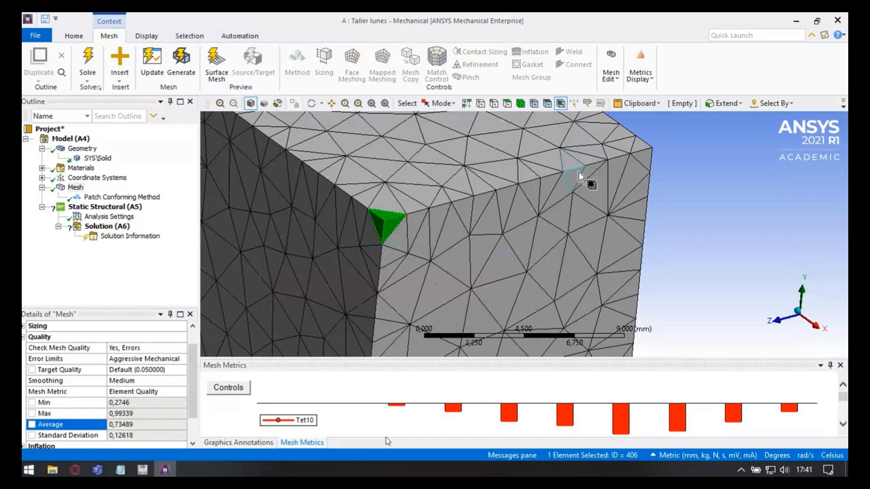
{"action": "left_click", "coordinate": [578, 172]}
{"action": "scroll", "coordinate": [579, 172], "scroll_direction": "down", "scroll_amount": 3}
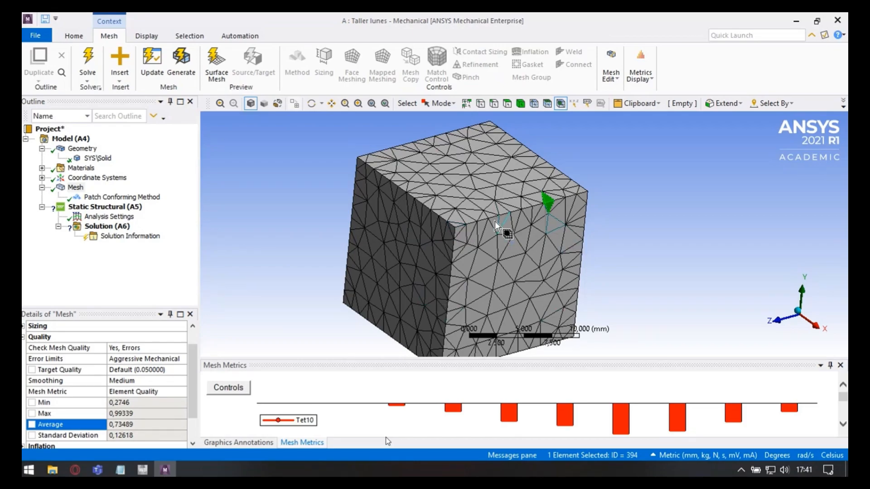
Step: Change the tetrahedral mesh control's Method to Hex Dominant, regenerate the mesh and inspect it on the cube
{"action": "left_click", "coordinate": [148, 199]}
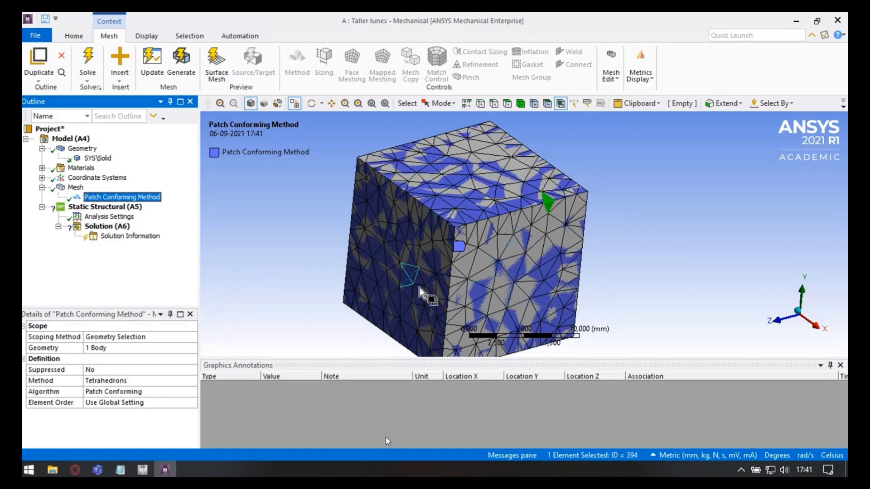
{"action": "left_click", "coordinate": [134, 382]}
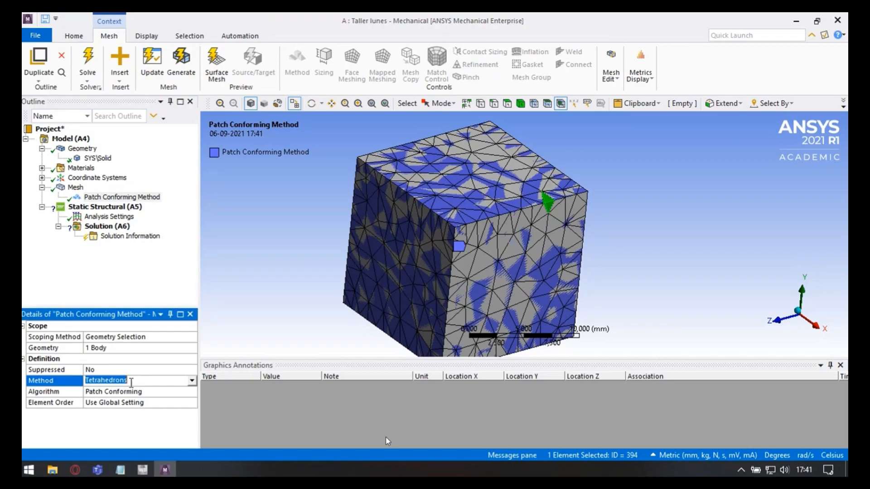
{"action": "left_click", "coordinate": [195, 382]}
{"action": "left_click", "coordinate": [139, 406]}
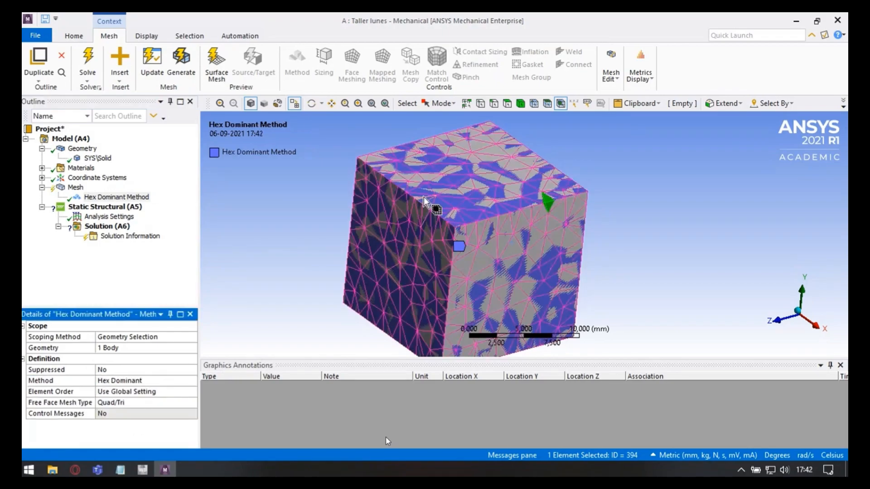
{"action": "left_click", "coordinate": [183, 72]}
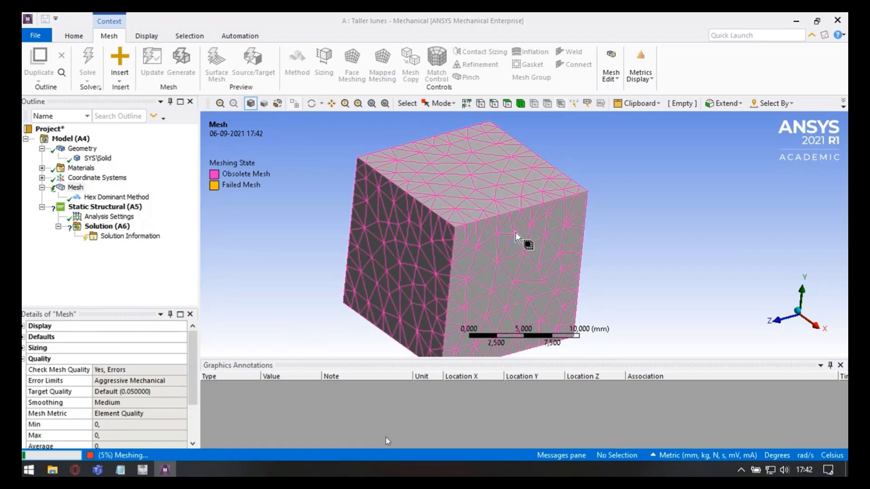
{"action": "scroll", "coordinate": [526, 254], "scroll_direction": "down", "scroll_amount": 3}
{"action": "scroll", "coordinate": [525, 254], "scroll_direction": "up", "scroll_amount": 5}
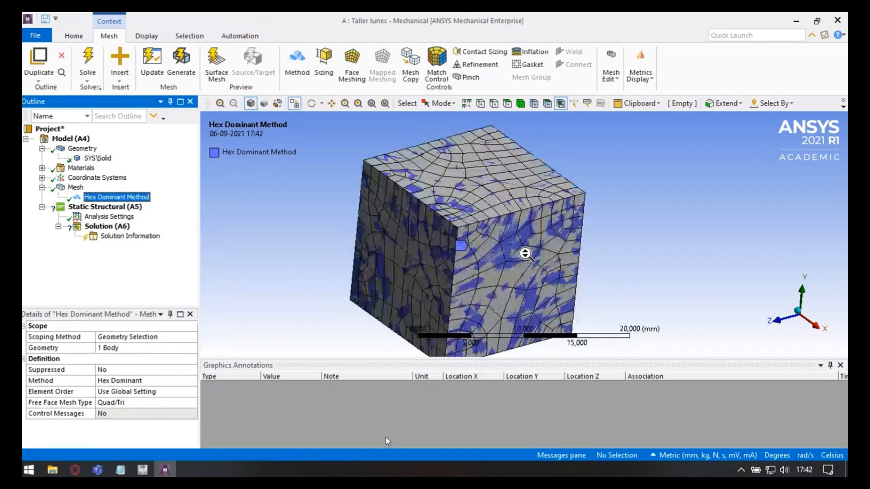
{"action": "scroll", "coordinate": [550, 229], "scroll_direction": "down", "scroll_amount": 2}
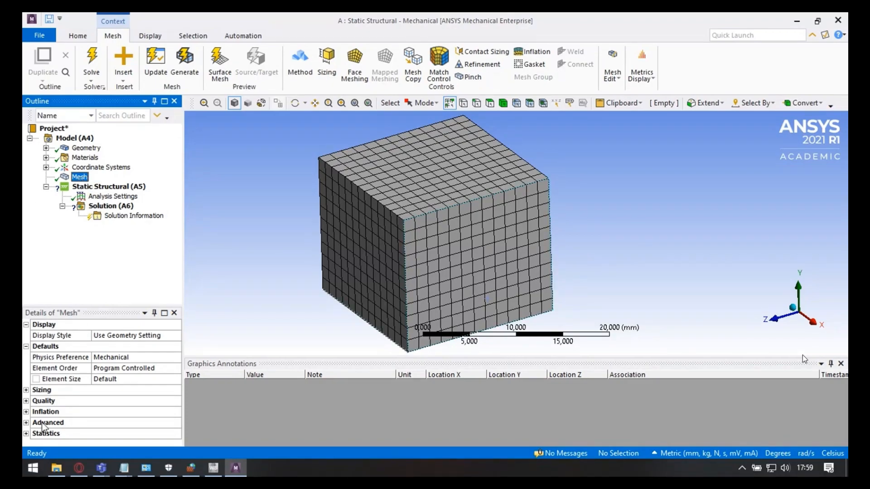
Step: Expand the mesh's Statistics section and examine the numbers of nodes and elements
{"action": "left_click", "coordinate": [26, 434]}
{"action": "left_click", "coordinate": [108, 423]}
{"action": "left_click", "coordinate": [109, 433]}
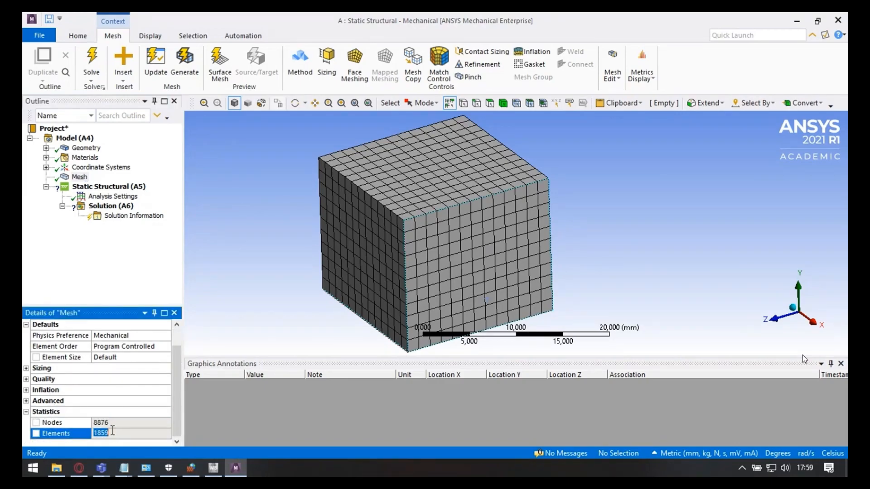
{"action": "left_click", "coordinate": [100, 423]}
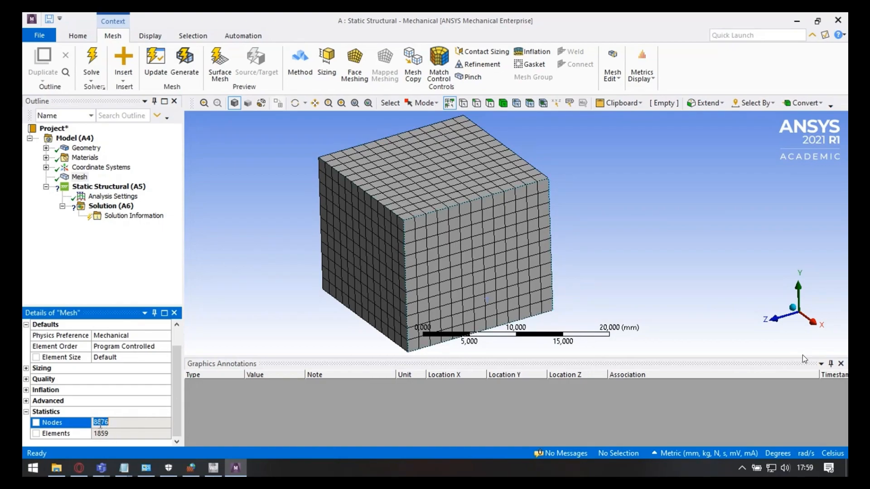
Step: Check the Solution branch, return to the Mesh settings and review the node and element statistics again
{"action": "left_click", "coordinate": [111, 206]}
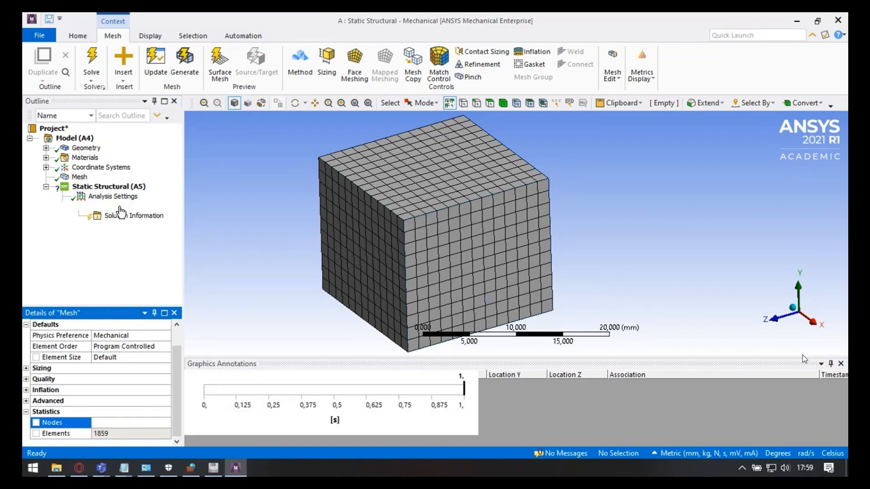
{"action": "key", "text": "Up"}
{"action": "key", "text": "Up"}
{"action": "key", "text": "Up"}
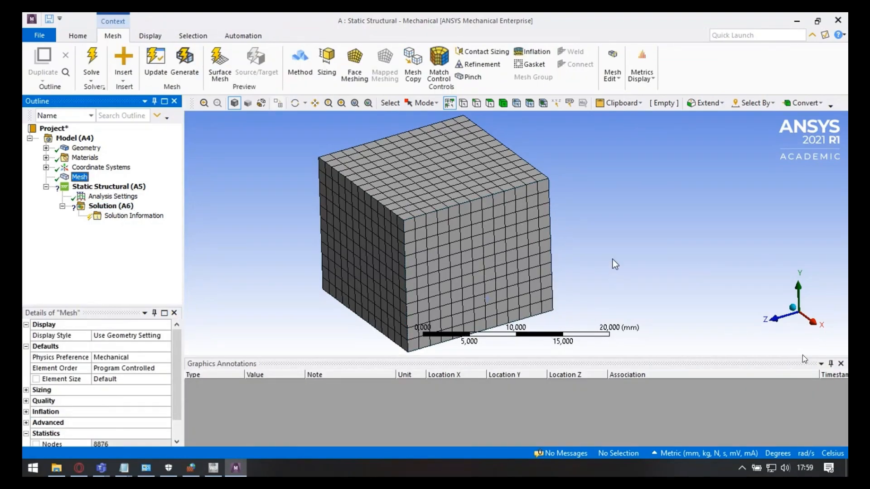
{"action": "scroll", "coordinate": [104, 428], "scroll_direction": "down", "scroll_amount": 1}
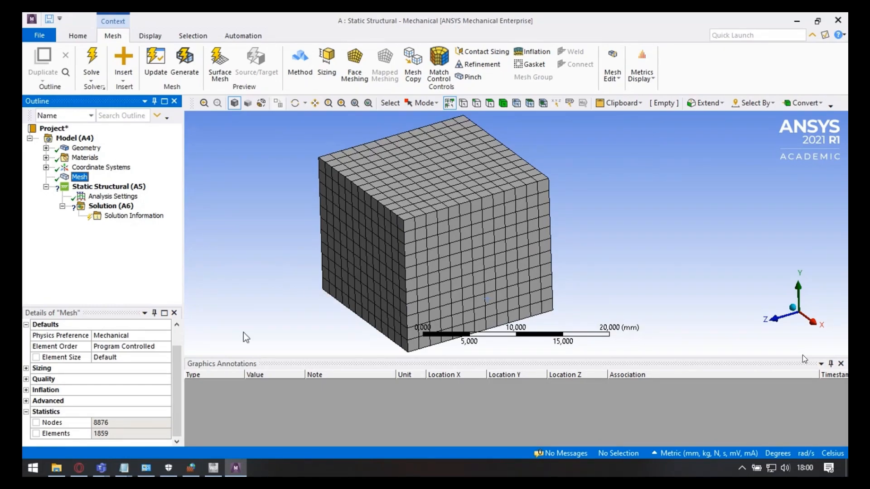
{"action": "scroll", "coordinate": [115, 393], "scroll_direction": "up", "scroll_amount": 1}
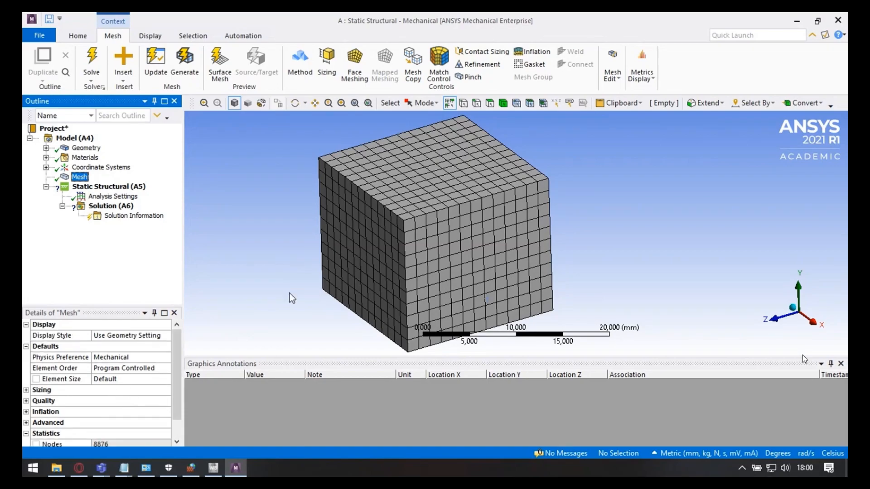
{"action": "left_click", "coordinate": [238, 253]}
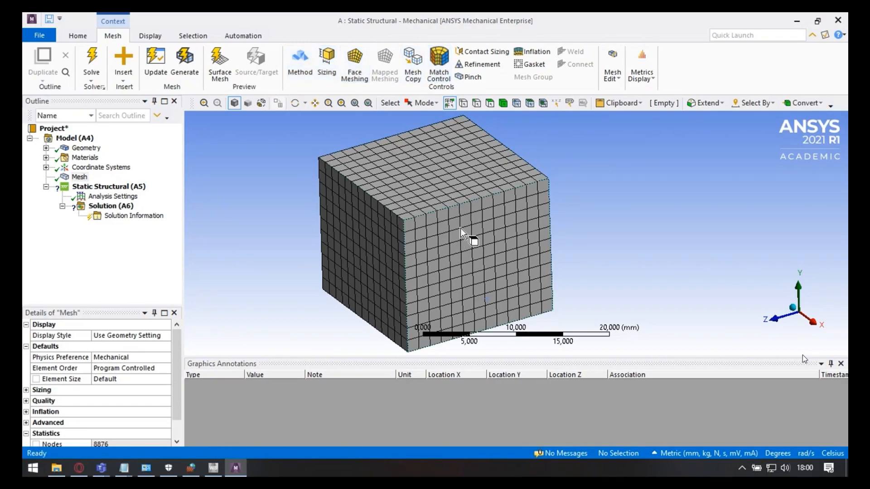
Step: Inspect the Hex Dominant mesh on the cube's faces and review the Geometry and Mesh settings
{"action": "middle_click_drag", "start_coordinate": [350, 247], "coordinate": [533, 214]}
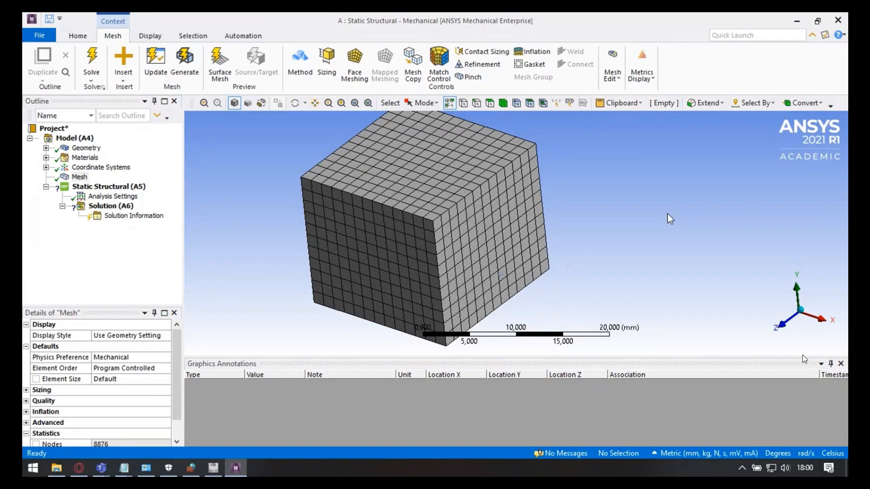
{"action": "left_click", "coordinate": [163, 210]}
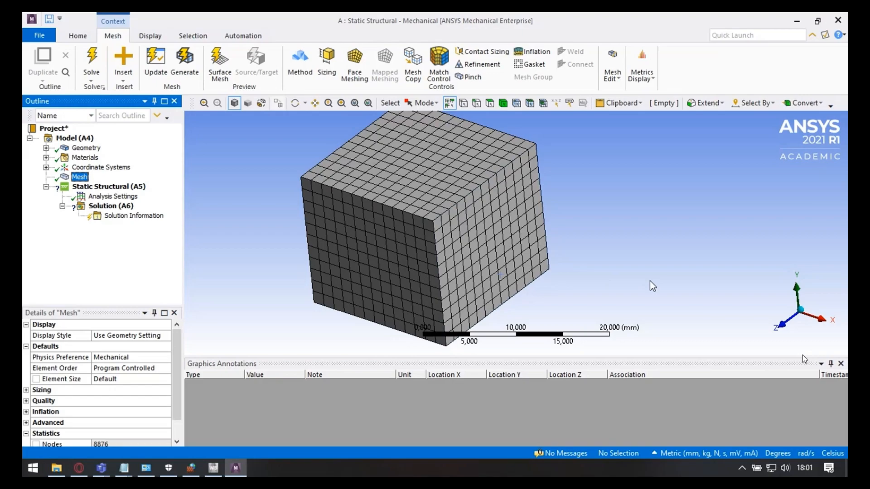
{"action": "middle_click_drag", "start_coordinate": [583, 291], "coordinate": [571, 273]}
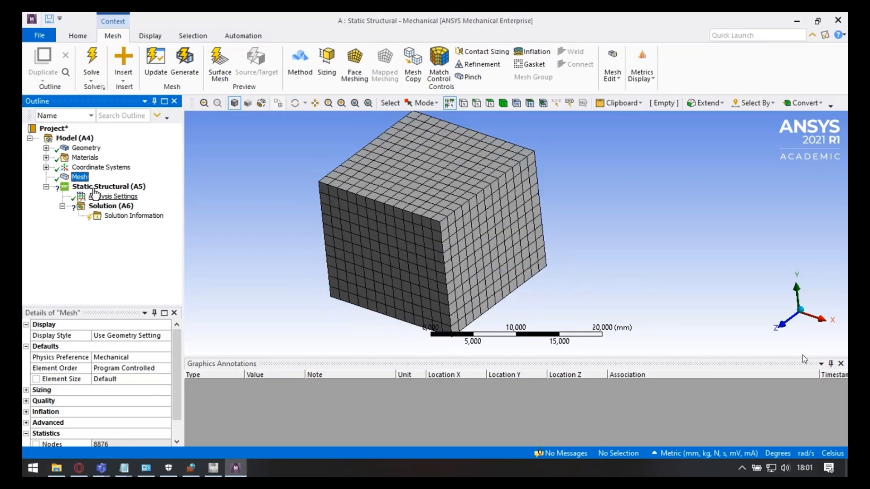
{"action": "left_click", "coordinate": [86, 149]}
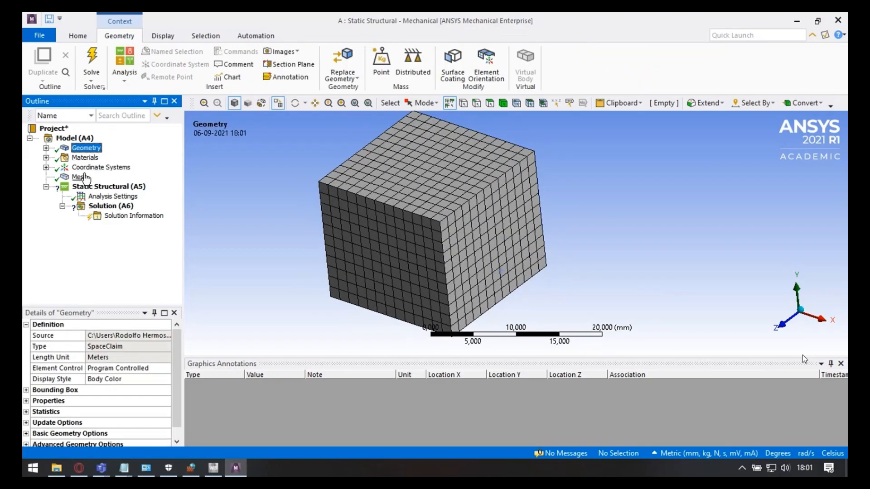
{"action": "left_click", "coordinate": [81, 177]}
Step: Go to the Static Structural environment and examine the available inertial loads and support types
{"action": "left_click", "coordinate": [109, 187]}
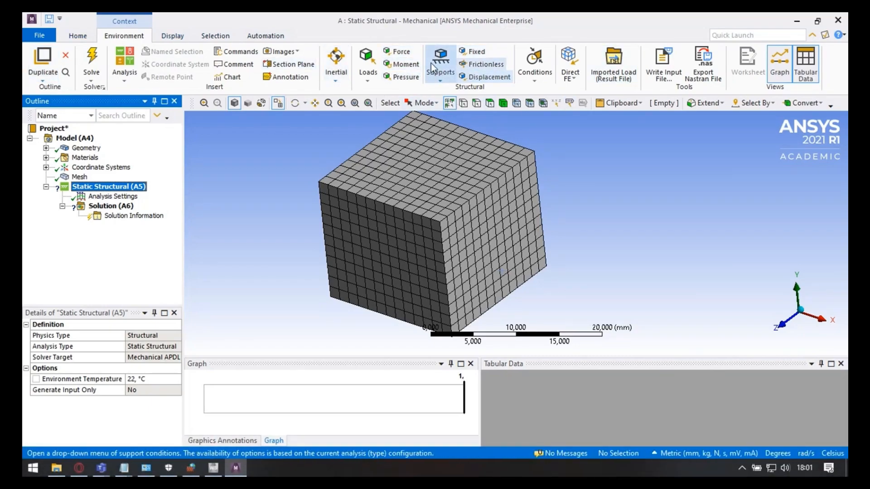
{"action": "left_click", "coordinate": [334, 77]}
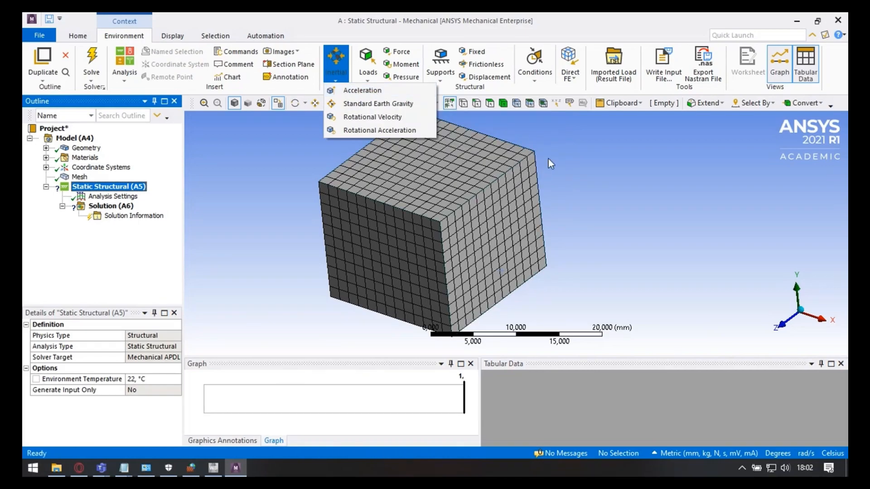
{"action": "left_click", "coordinate": [617, 165]}
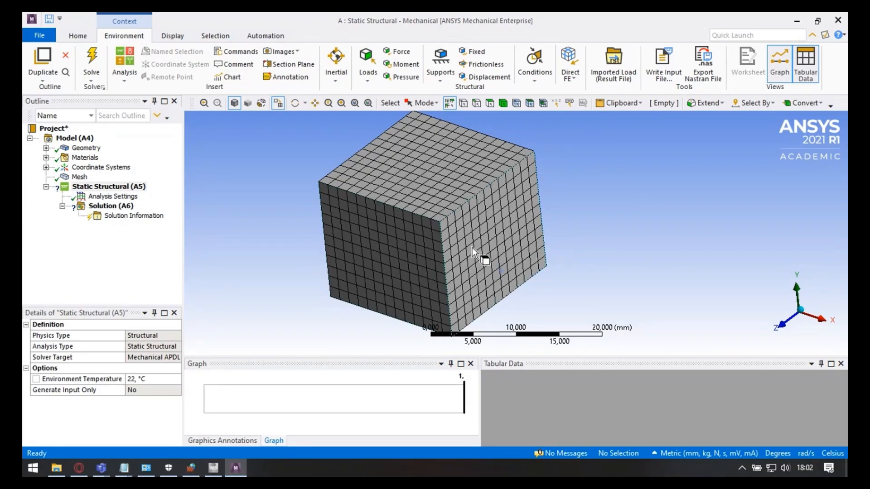
{"action": "middle_click_drag", "start_coordinate": [541, 249], "coordinate": [580, 174]}
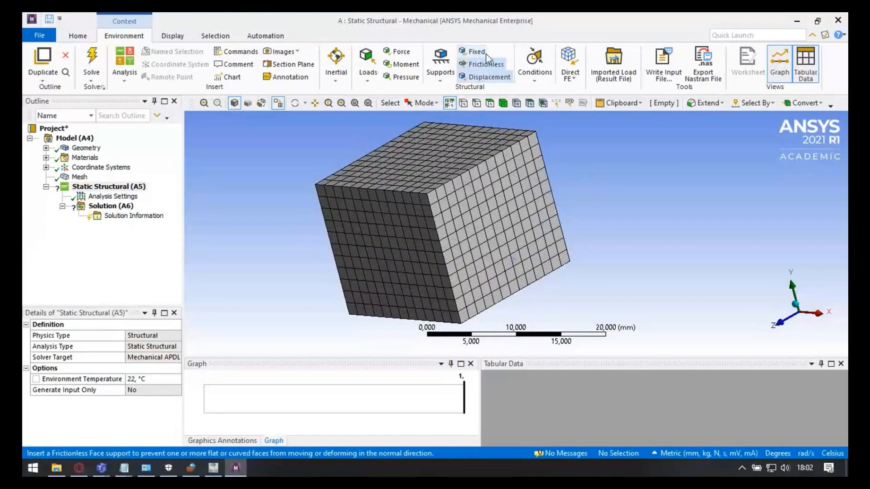
{"action": "left_click", "coordinate": [440, 68]}
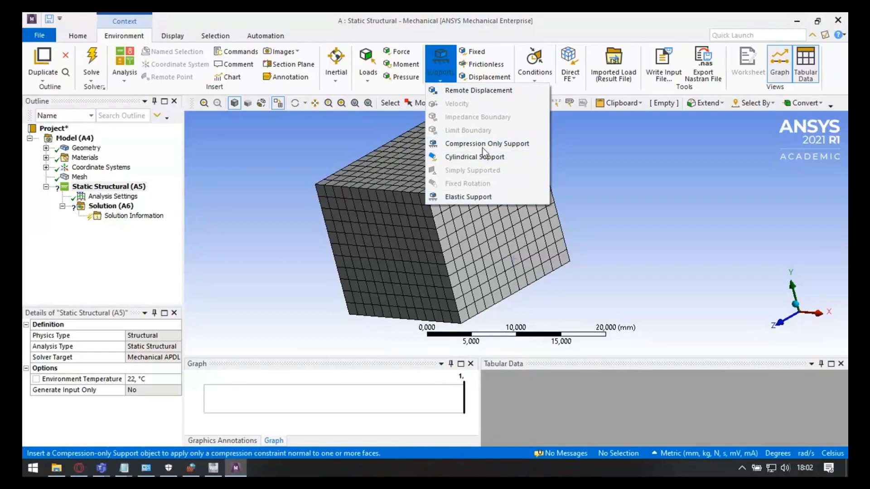
{"action": "left_click", "coordinate": [502, 35]}
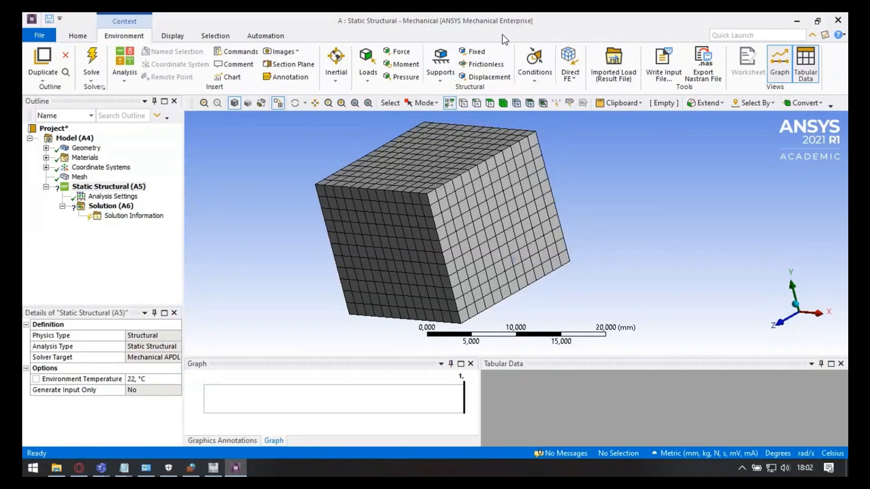
Step: Add a Fixed Support to the Static Structural analysis and rename it soporte1
{"action": "left_click", "coordinate": [467, 53]}
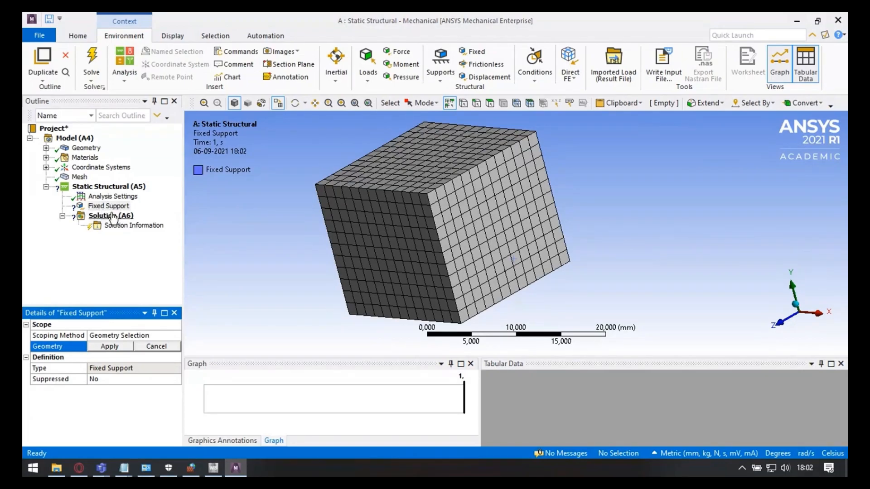
{"action": "left_click", "coordinate": [132, 208]}
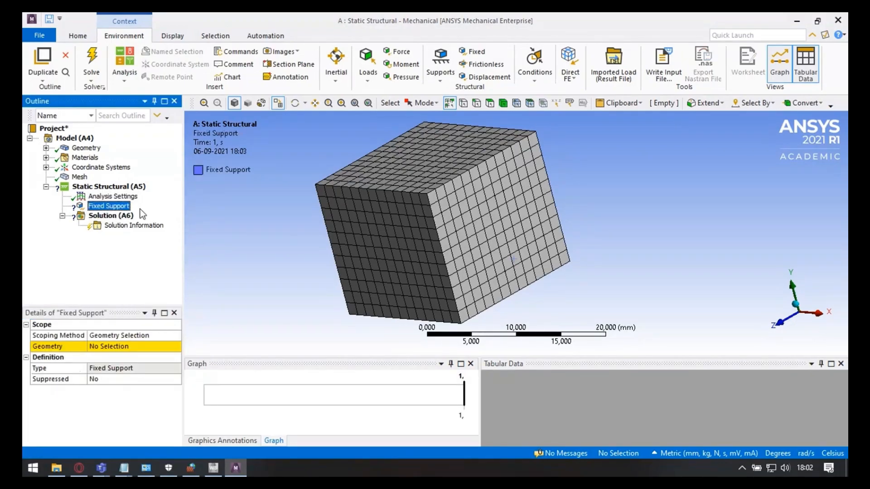
{"action": "key", "text": "F2"}
{"action": "type", "text": "soporte "}
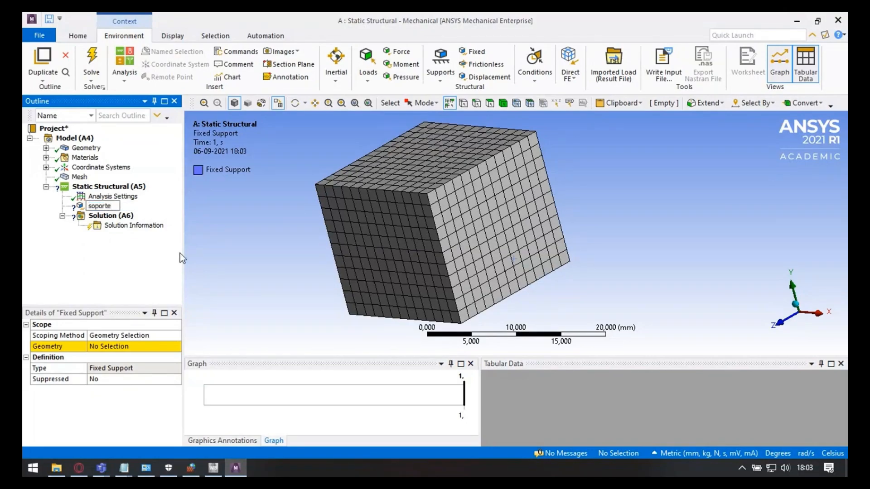
{"action": "type", "text": "1"}
{"action": "key", "text": "Return"}
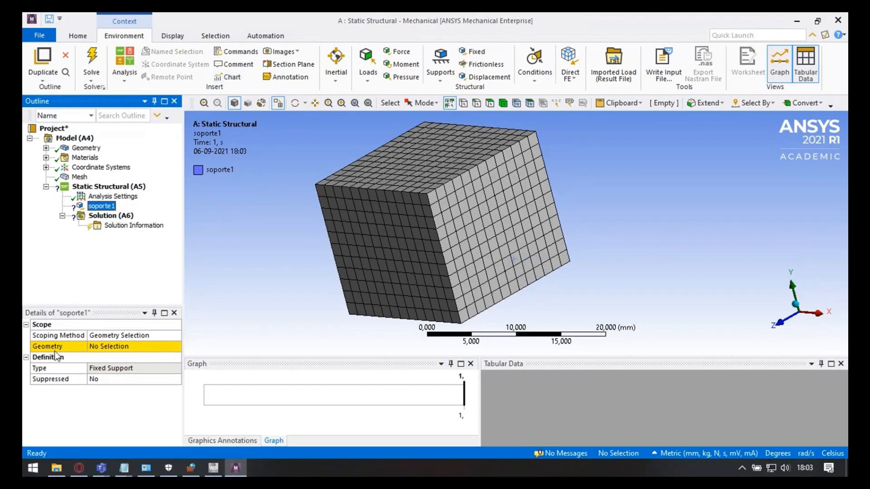
Step: Apply the soporte1 fixed support to the cube's face on the positive Z side, using face selection
{"action": "left_click", "coordinate": [107, 352]}
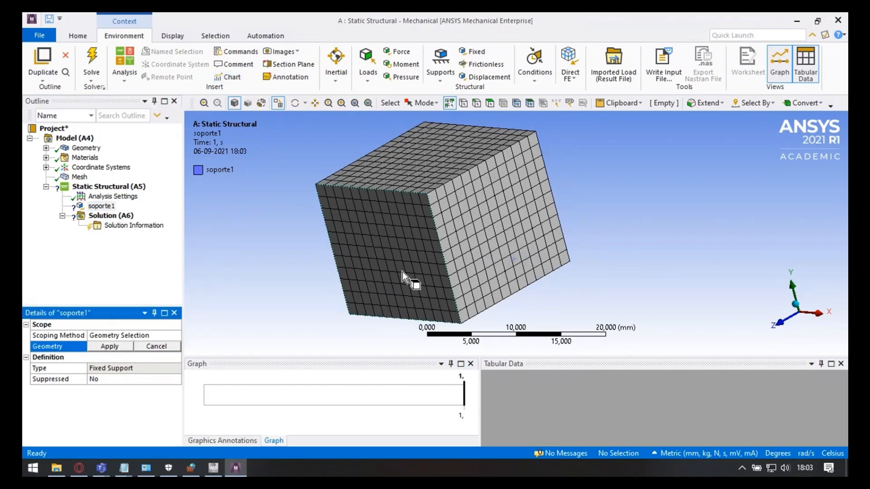
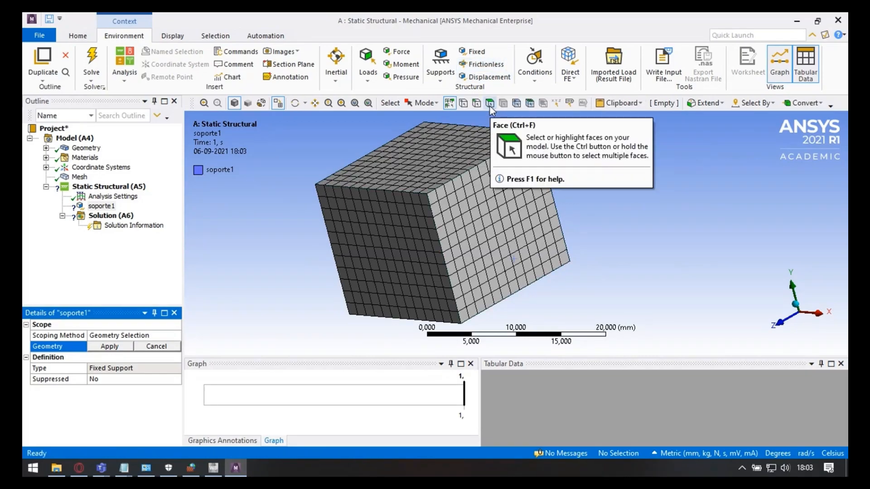
{"action": "left_click", "coordinate": [395, 238]}
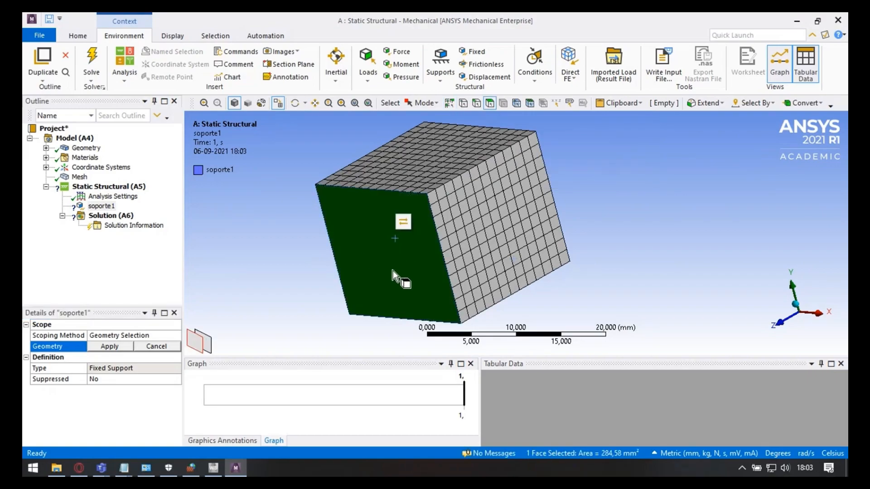
{"action": "key", "text": "Return"}
{"action": "middle_click_drag", "start_coordinate": [388, 222], "coordinate": [438, 224]}
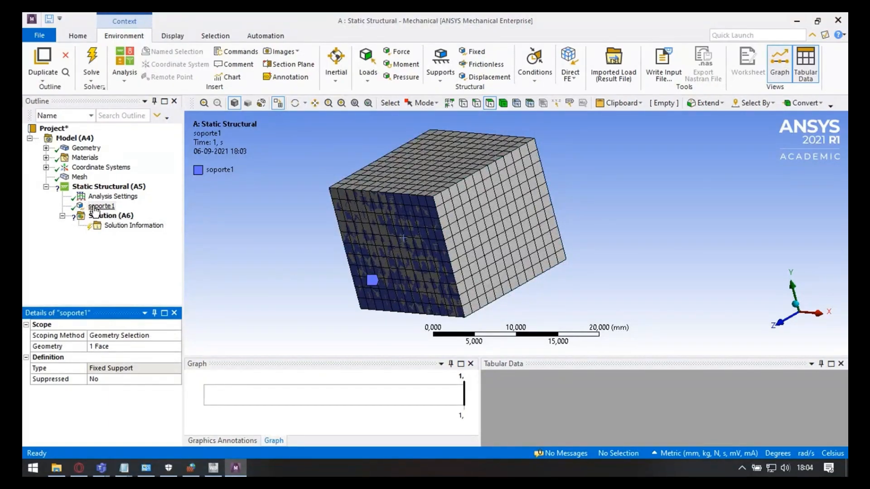
Step: Look over the available load types and add a Force on the cube face opposite soporte1
{"action": "middle_click_drag", "start_coordinate": [565, 249], "coordinate": [453, 150]}
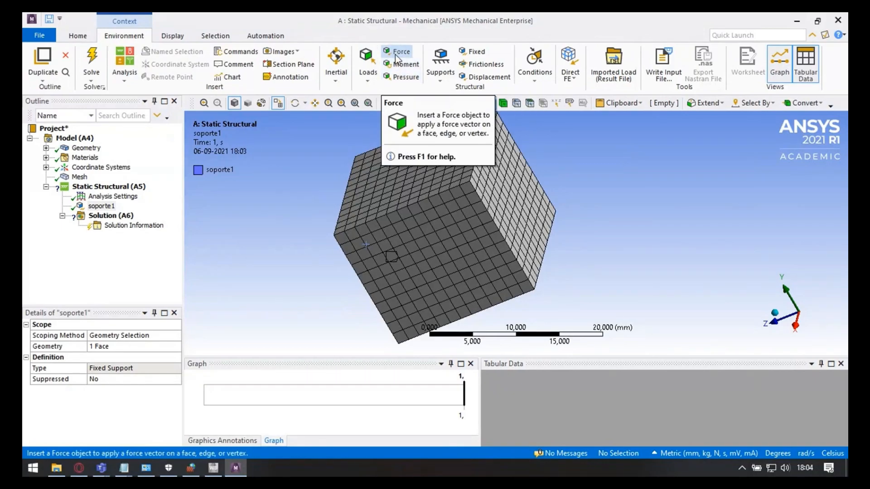
{"action": "left_click", "coordinate": [367, 68]}
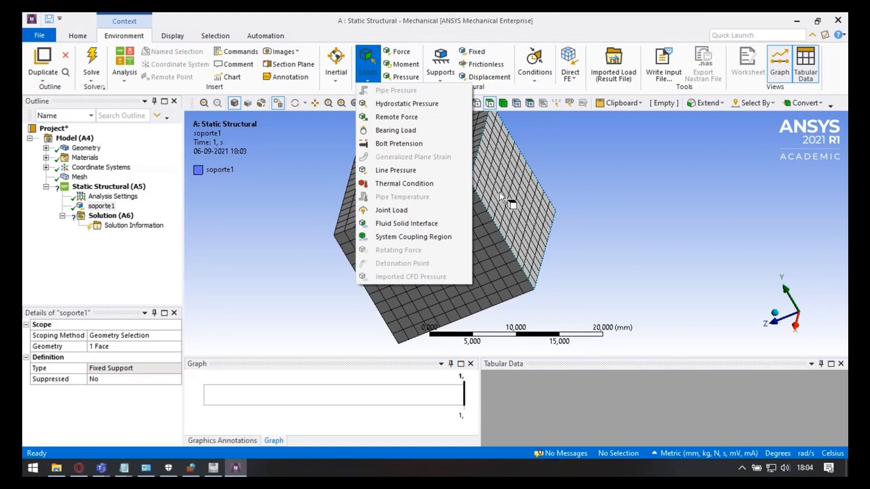
{"action": "left_click", "coordinate": [603, 159]}
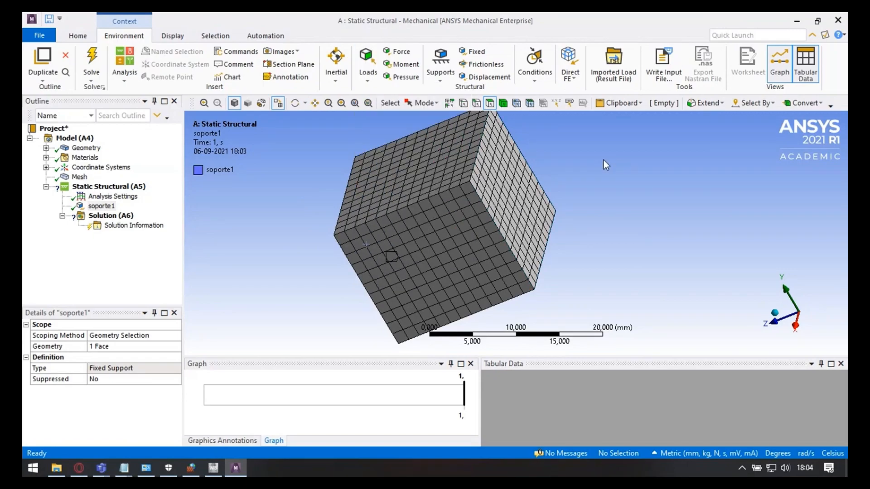
{"action": "left_click", "coordinate": [396, 52]}
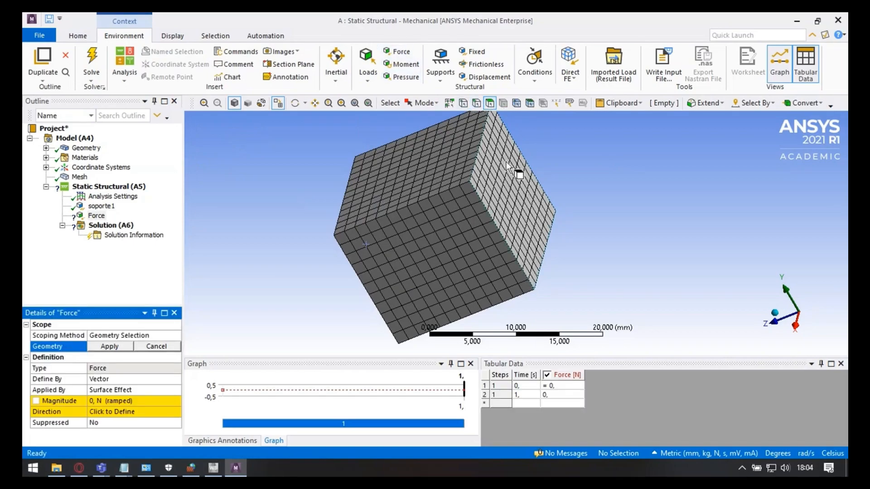
{"action": "middle_click_drag", "start_coordinate": [506, 162], "coordinate": [528, 213]}
{"action": "left_click", "coordinate": [524, 214]}
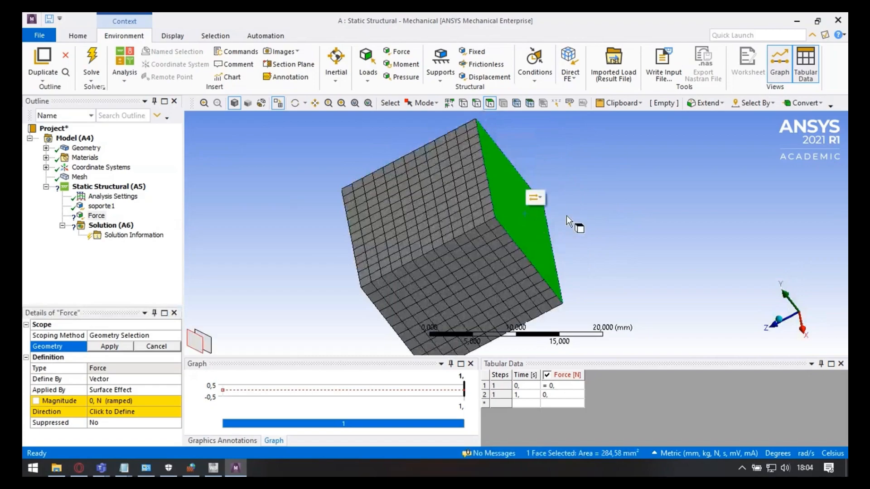
{"action": "left_click", "coordinate": [109, 346]}
{"action": "scroll", "coordinate": [569, 219], "scroll_direction": "up", "scroll_amount": 1}
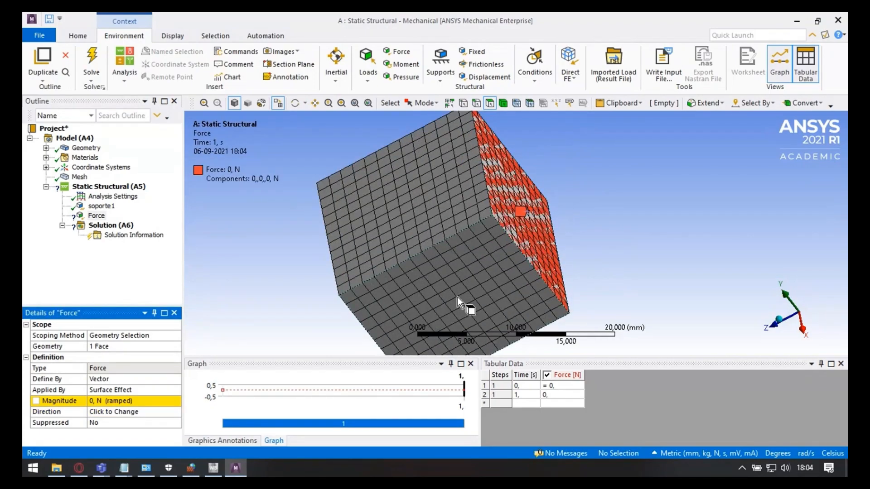
Step: Compare the faces carrying soporte1 and the Force, and set the Force's magnitude to 100 N
{"action": "scroll", "coordinate": [458, 297], "scroll_direction": "up", "scroll_amount": 2}
{"action": "middle_click_drag", "start_coordinate": [512, 240], "coordinate": [420, 274]}
{"action": "left_click", "coordinate": [102, 206]}
{"action": "scroll", "coordinate": [489, 197], "scroll_direction": "down", "scroll_amount": 3}
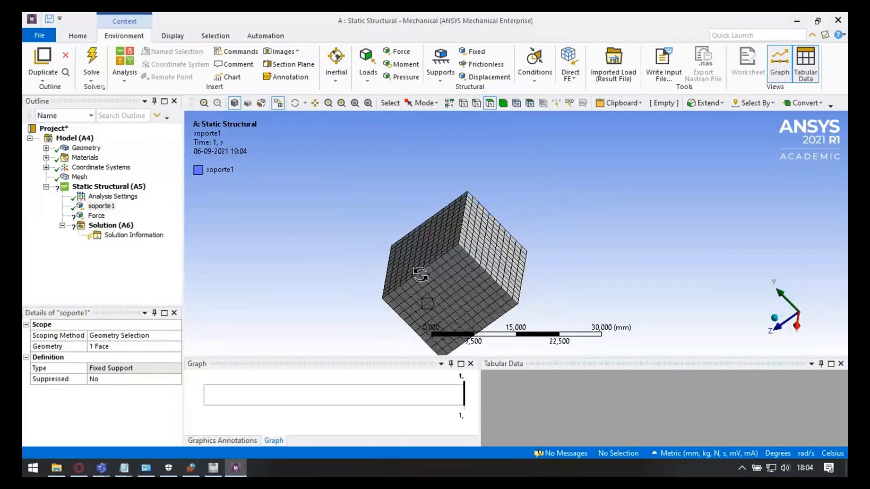
{"action": "key", "text": "Down"}
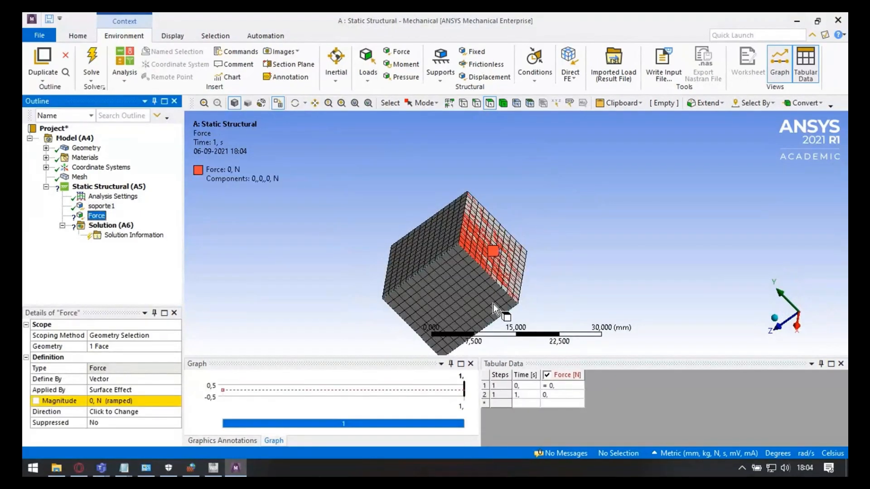
{"action": "left_click", "coordinate": [98, 400]}
{"action": "scroll", "coordinate": [550, 284], "scroll_direction": "up", "scroll_amount": 3}
{"action": "left_click", "coordinate": [124, 399]}
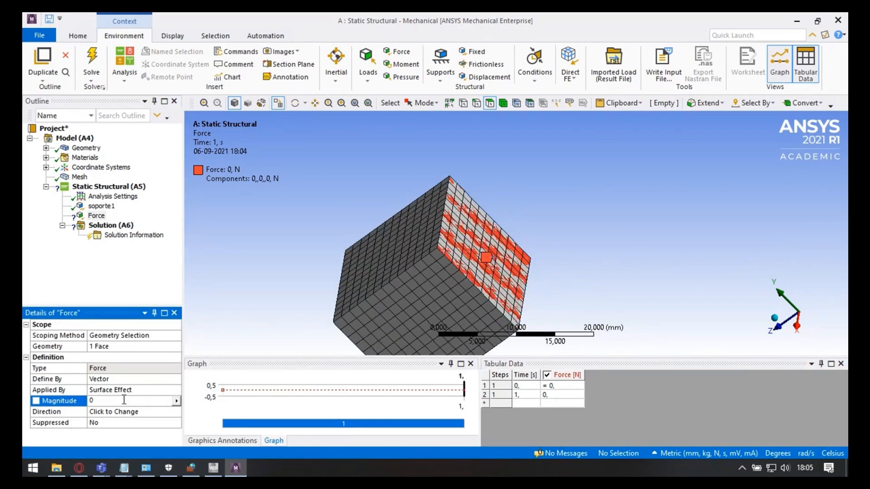
{"action": "type", "text": "100"}
{"action": "key", "text": "Return"}
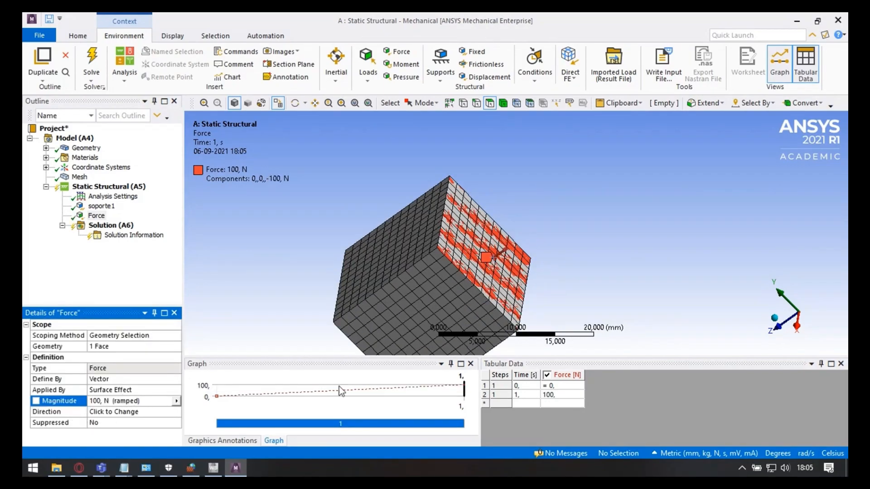
Step: Try different cube faces as the Force's direction reference and apply the direction normal to the loaded face, pointing outward
{"action": "middle_click_drag", "start_coordinate": [561, 274], "coordinate": [544, 256]}
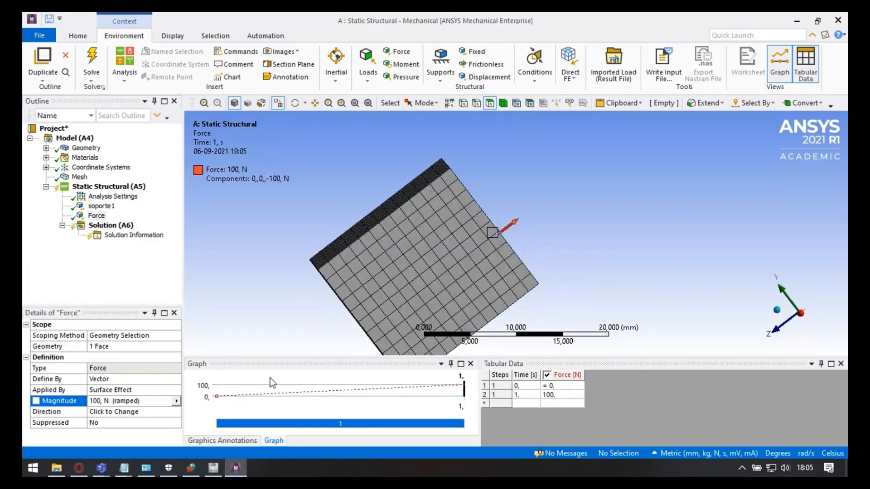
{"action": "left_click", "coordinate": [141, 413]}
{"action": "scroll", "coordinate": [556, 278], "scroll_direction": "up", "scroll_amount": 2}
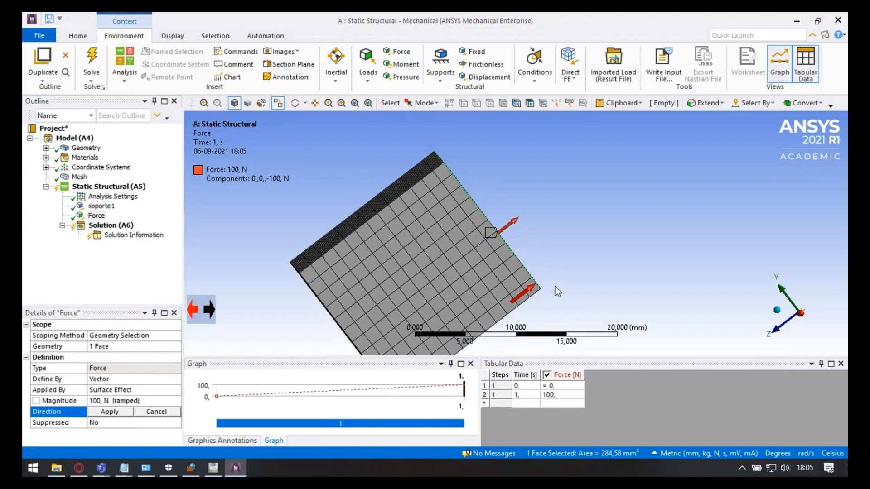
{"action": "middle_click_drag", "start_coordinate": [556, 286], "coordinate": [479, 269]}
{"action": "left_click", "coordinate": [367, 247]}
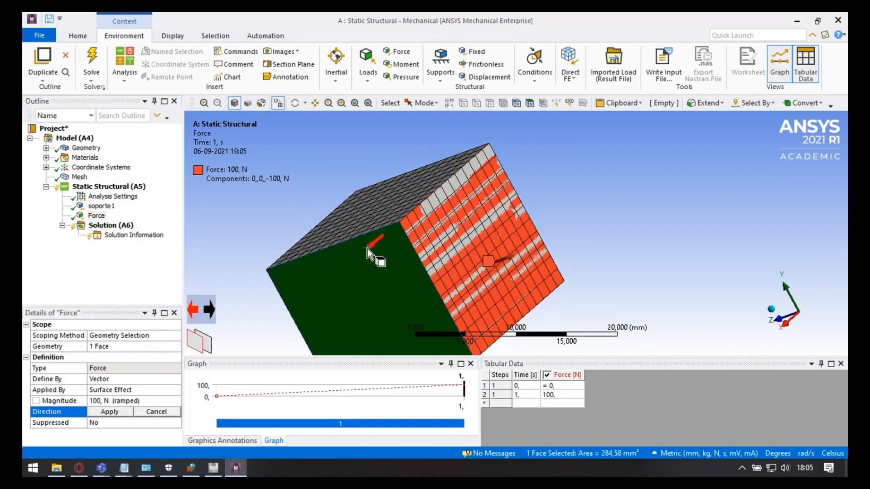
{"action": "left_click", "coordinate": [501, 208]}
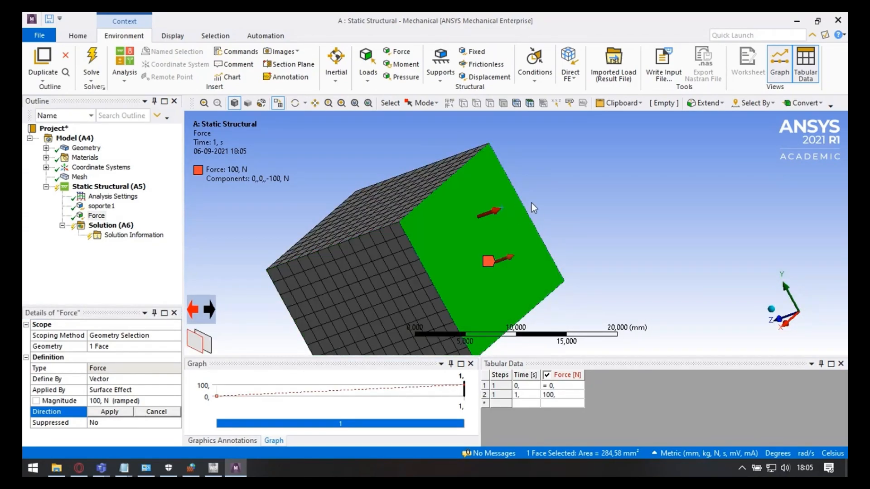
{"action": "left_click", "coordinate": [404, 187]}
{"action": "left_click", "coordinate": [532, 214]}
{"action": "left_click", "coordinate": [109, 414]}
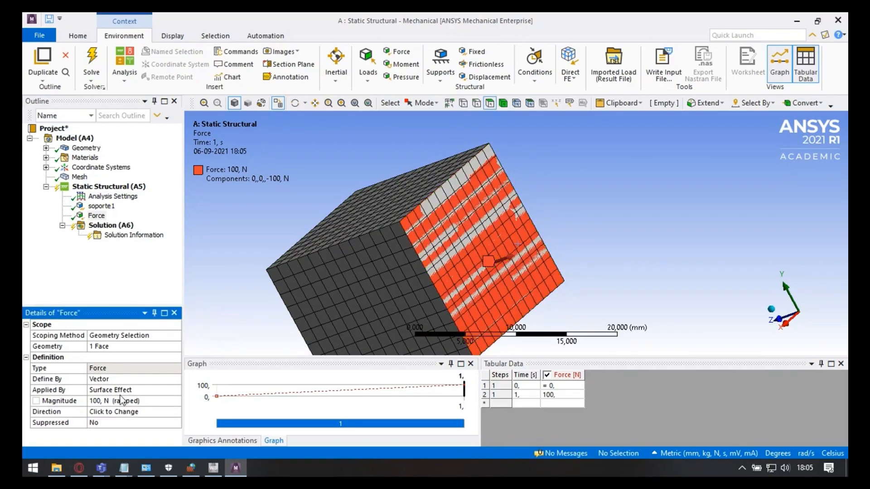
Step: Define the Force by components instead of by vector and check the cube's orientation against the global axes
{"action": "middle_click_drag", "start_coordinate": [494, 284], "coordinate": [637, 257]}
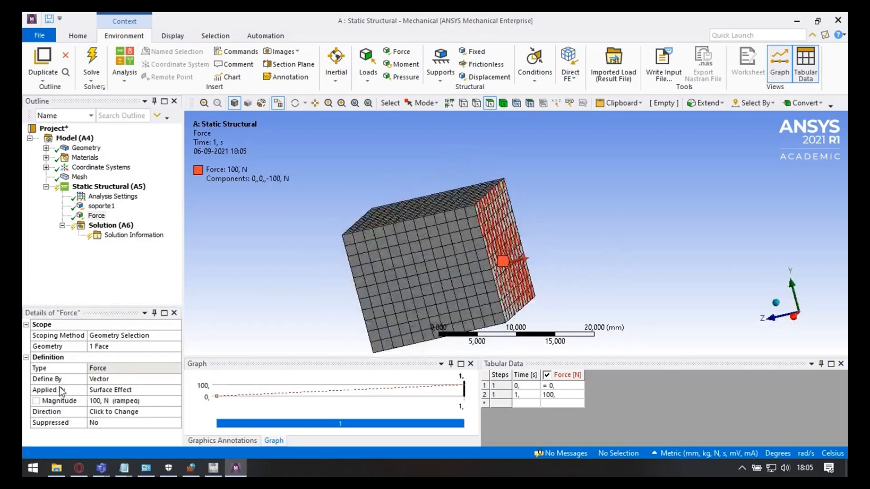
{"action": "left_click", "coordinate": [47, 382]}
{"action": "left_click", "coordinate": [176, 378]}
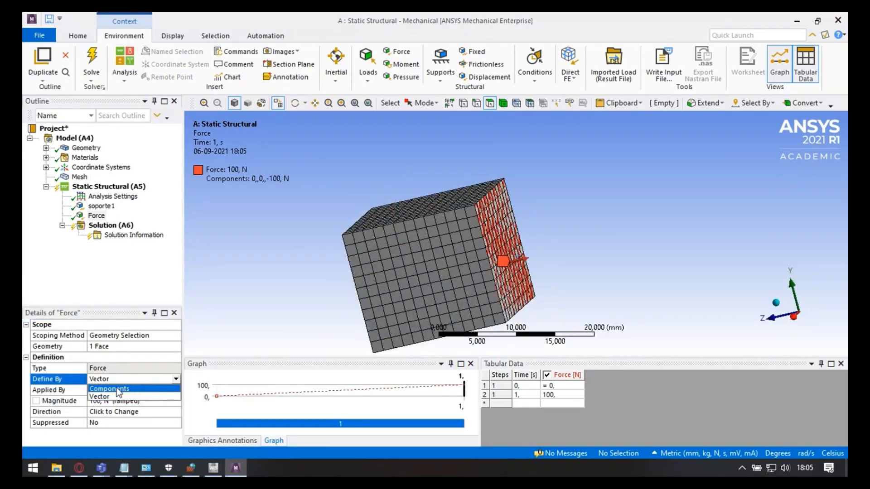
{"action": "left_click", "coordinate": [110, 390]}
{"action": "scroll", "coordinate": [113, 390], "scroll_direction": "down", "scroll_amount": 1}
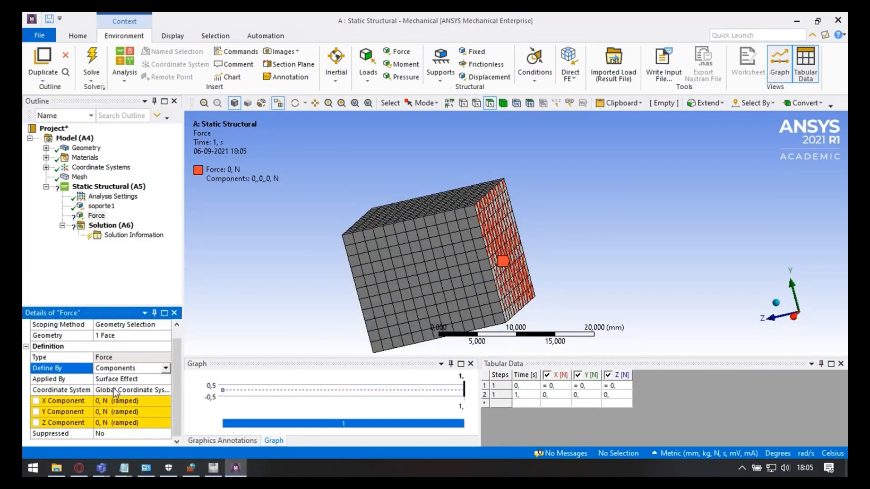
{"action": "left_click", "coordinate": [103, 402]}
{"action": "left_click", "coordinate": [115, 413]}
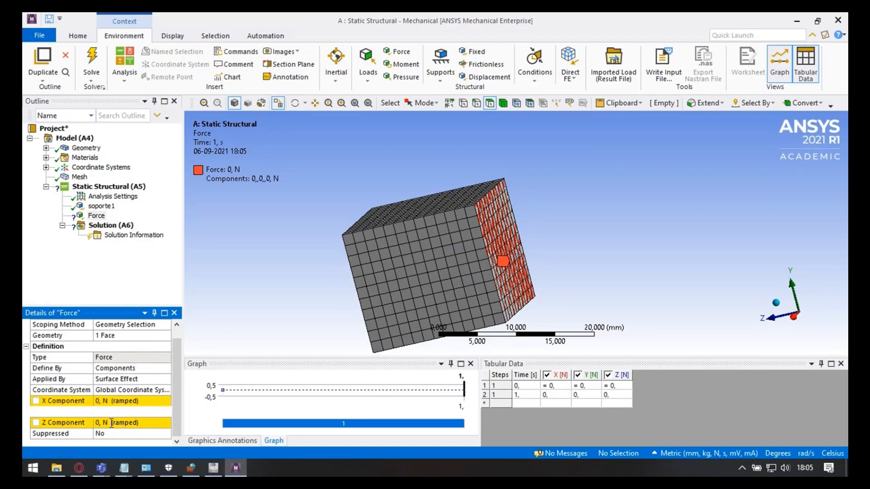
{"action": "left_click", "coordinate": [121, 402]}
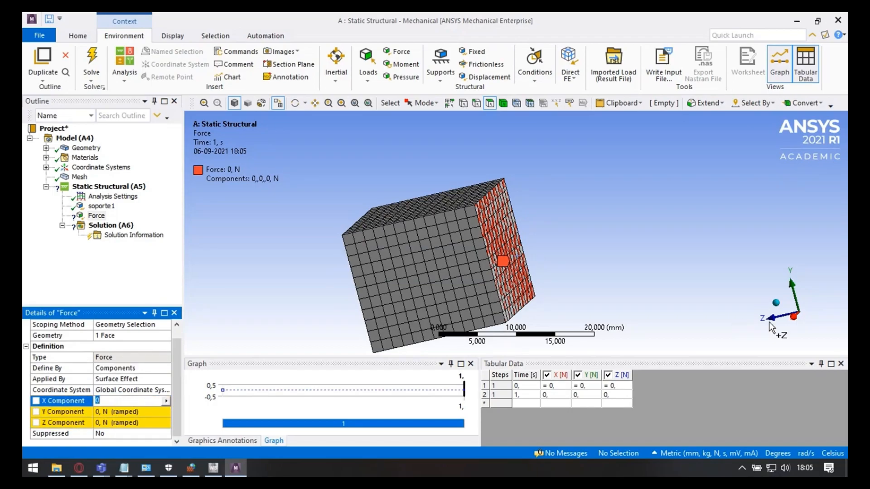
{"action": "middle_click_drag", "start_coordinate": [597, 305], "coordinate": [528, 285]}
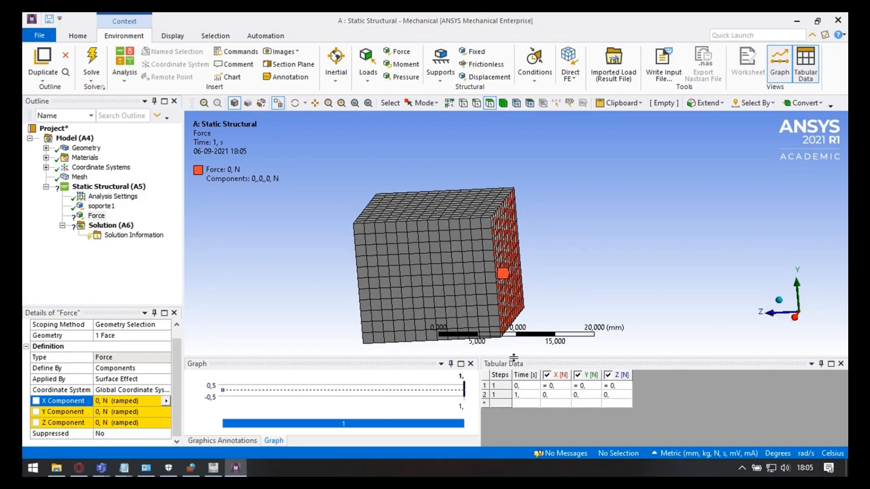
Step: Set the Force's Z component to 100 N, with the X and Y components at 0 N
{"action": "left_click", "coordinate": [111, 402]}
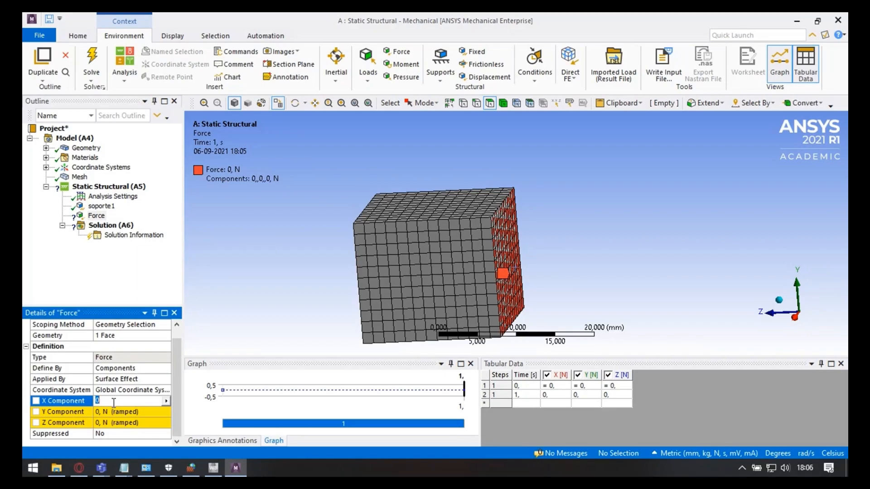
{"action": "left_click", "coordinate": [101, 412]}
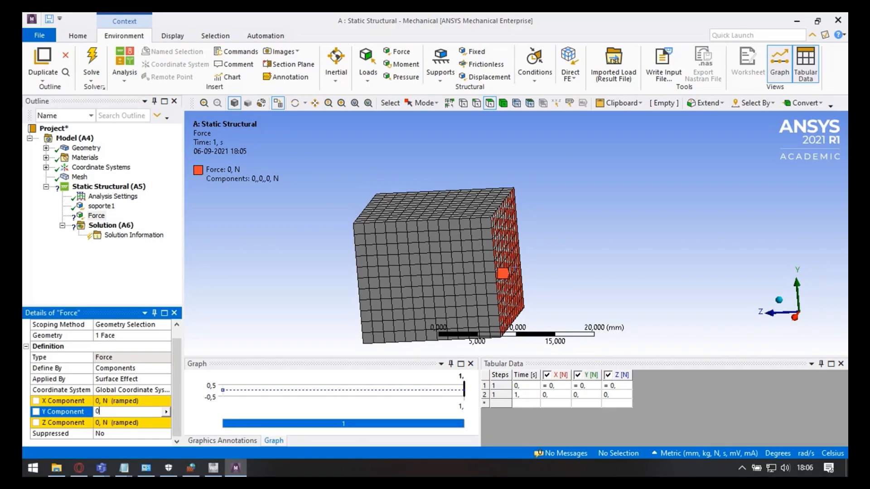
{"action": "left_click", "coordinate": [105, 421]}
{"action": "type", "text": "1"}
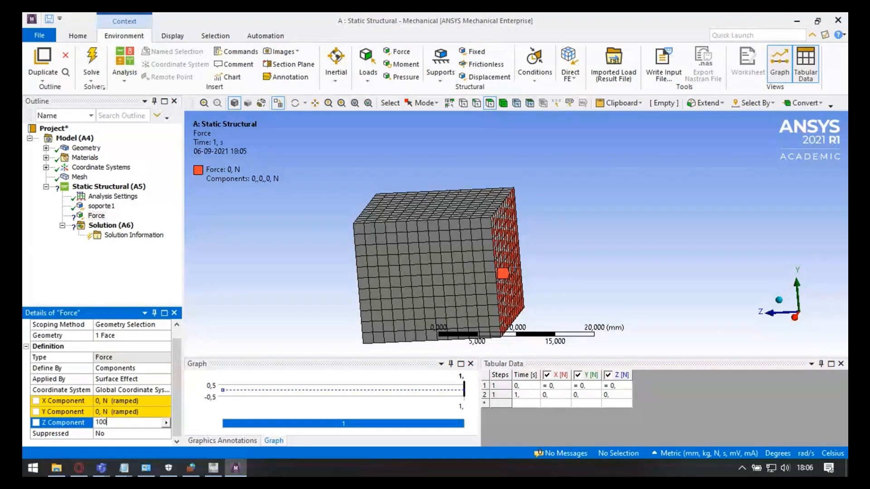
{"action": "type", "text": "00"}
{"action": "key", "text": "Return"}
Step: Check the Force arrow against the global axes and set the Z component to -100 N
{"action": "left_click", "coordinate": [112, 432]}
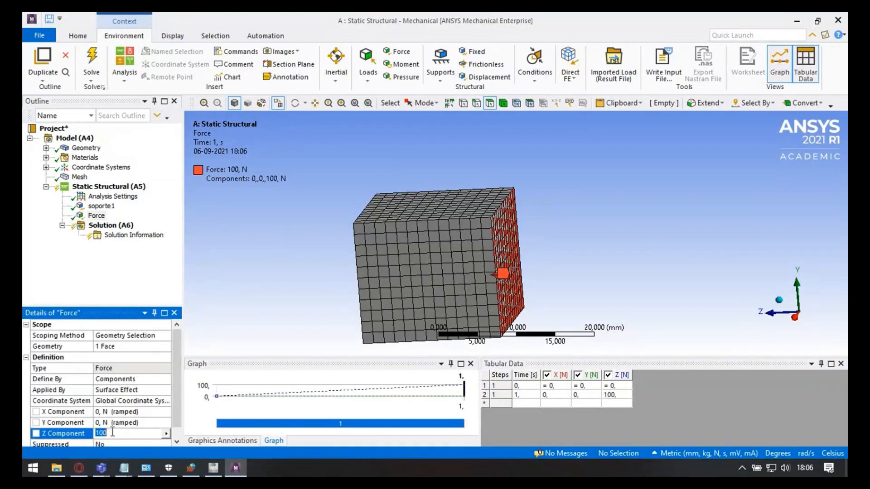
{"action": "left_click", "coordinate": [116, 413]}
{"action": "middle_click_drag", "start_coordinate": [616, 259], "coordinate": [521, 265]}
{"action": "left_click", "coordinate": [108, 430]}
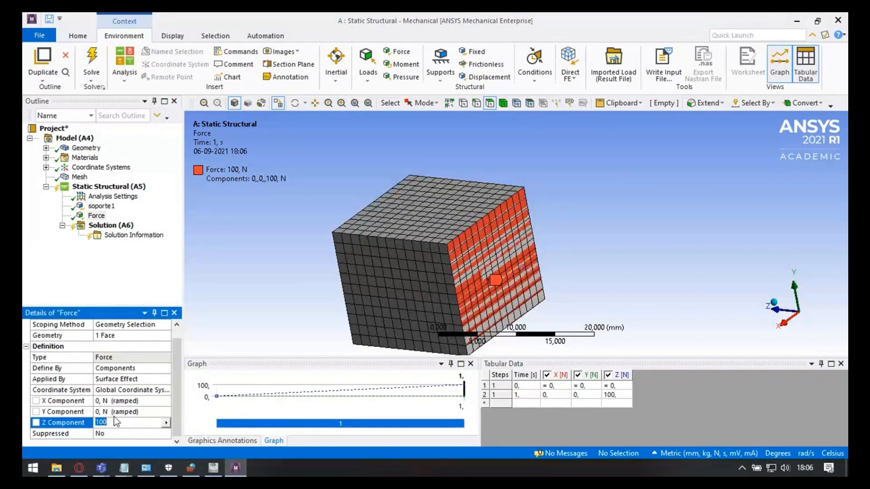
{"action": "left_click", "coordinate": [114, 415]}
{"action": "middle_click_drag", "start_coordinate": [546, 309], "coordinate": [596, 260]}
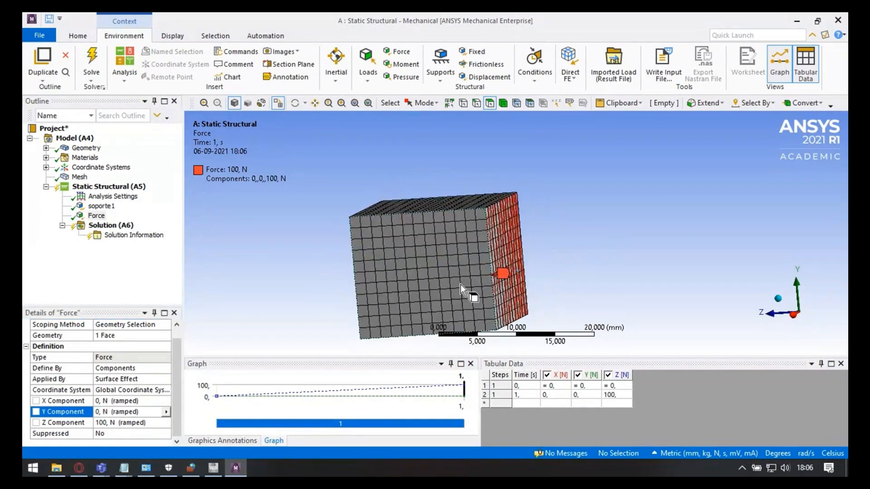
{"action": "left_click", "coordinate": [105, 424]}
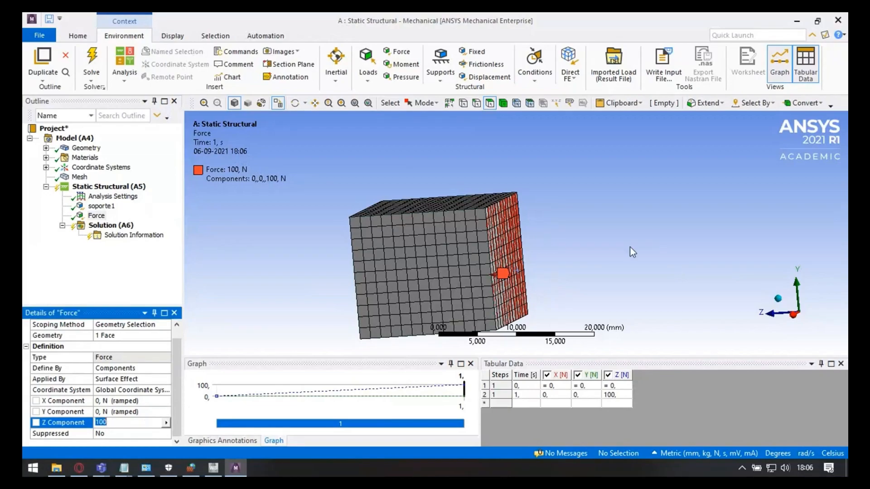
{"action": "type", "text": "-100"}
{"action": "key", "text": "Return"}
{"action": "mouse_move", "coordinate": [603, 269]}
{"action": "middle_mouse_down"}
{"action": "mouse_move", "coordinate": [670, 249]}
{"action": "mouse_move", "coordinate": [596, 267]}
{"action": "middle_mouse_up"}
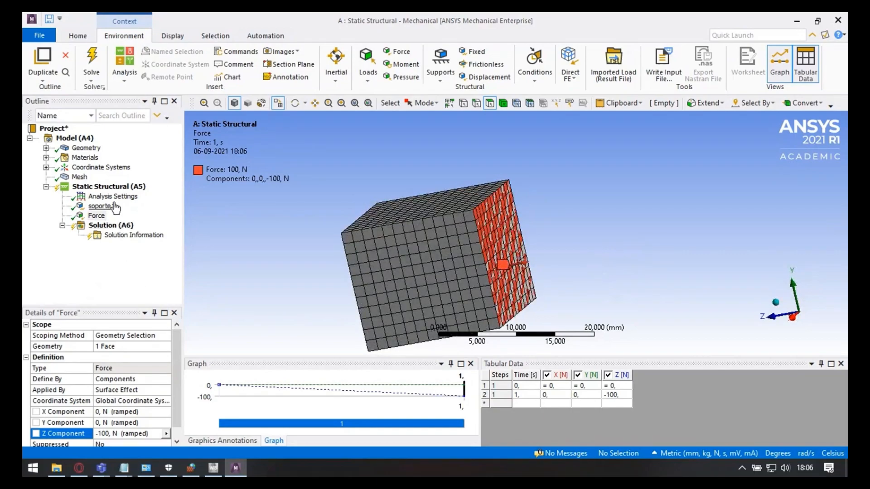
Step: Review all the loads on the Static Structural analysis and rename the Force as fuerza1
{"action": "left_click", "coordinate": [109, 187]}
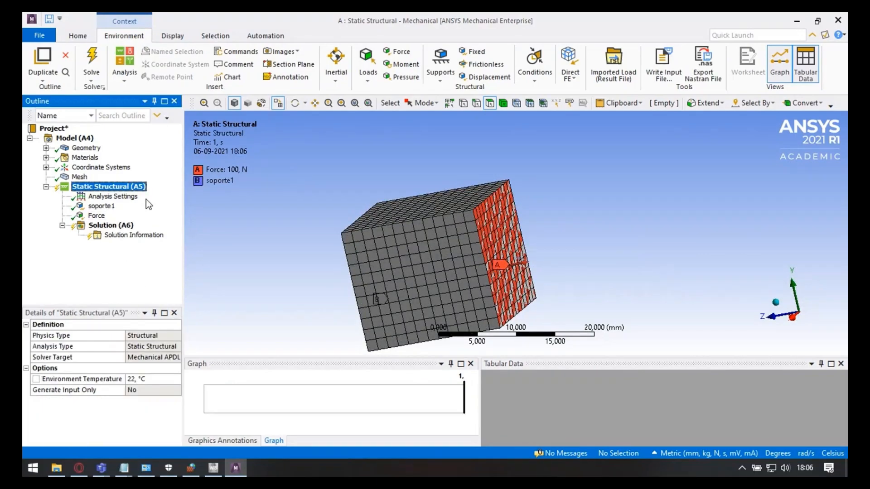
{"action": "left_click", "coordinate": [96, 216]}
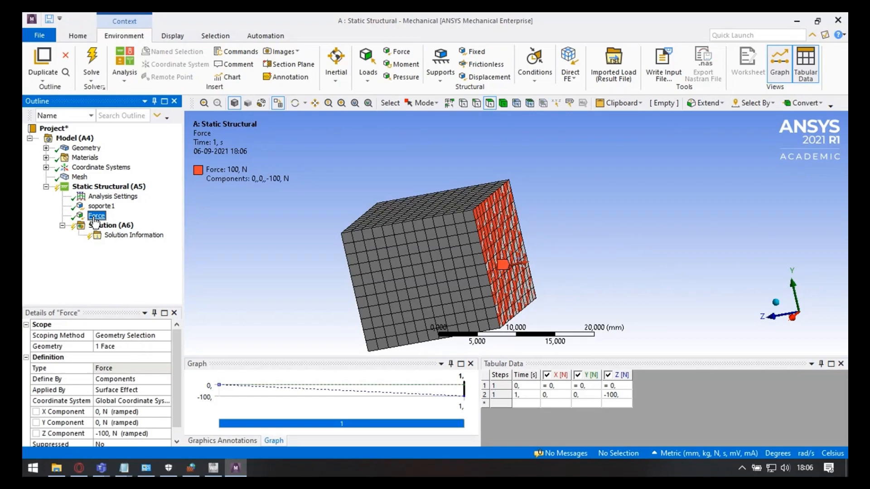
{"action": "type", "text": "fuerza1"}
{"action": "key", "text": "Return"}
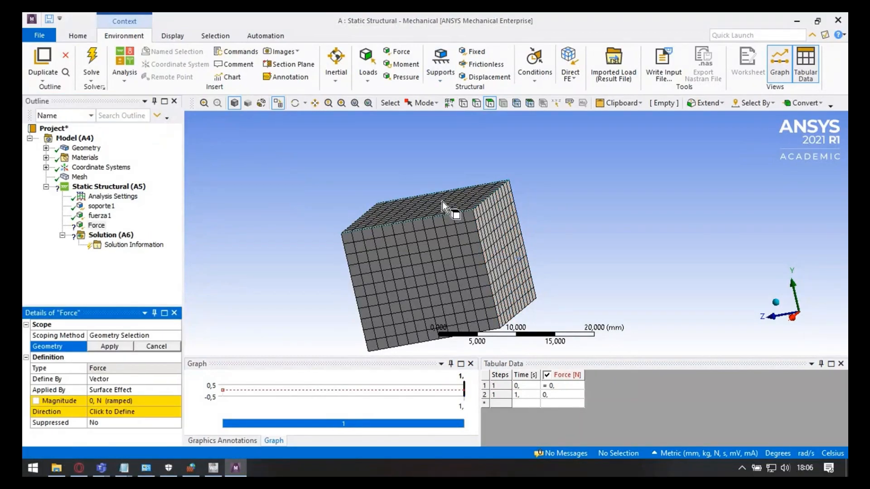
Step: Scope a second Force to the cube's face on the positive Y side with a magnitude of 100 N
{"action": "left_click", "coordinate": [442, 201]}
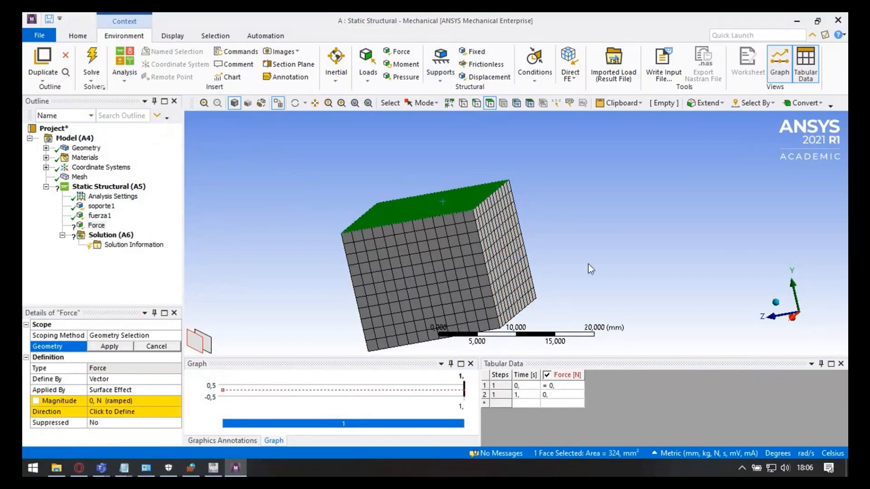
{"action": "middle_click_drag", "start_coordinate": [548, 233], "coordinate": [540, 243]}
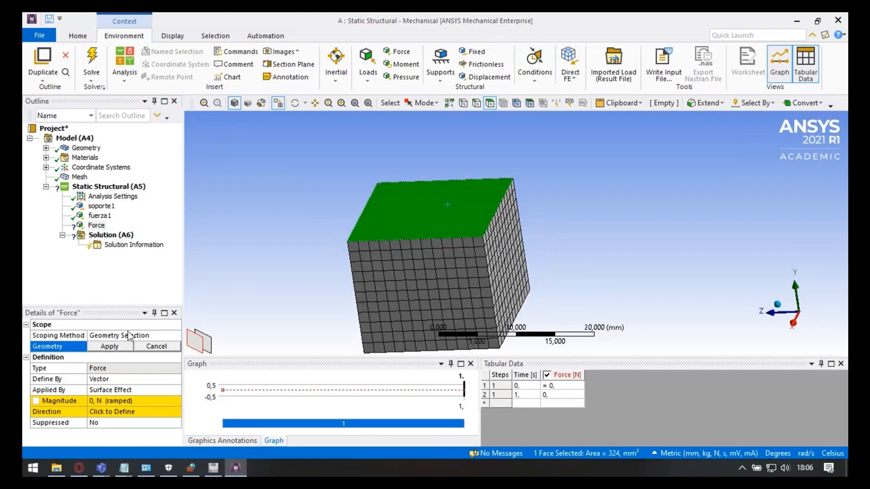
{"action": "left_click", "coordinate": [92, 348]}
{"action": "left_click", "coordinate": [93, 401]}
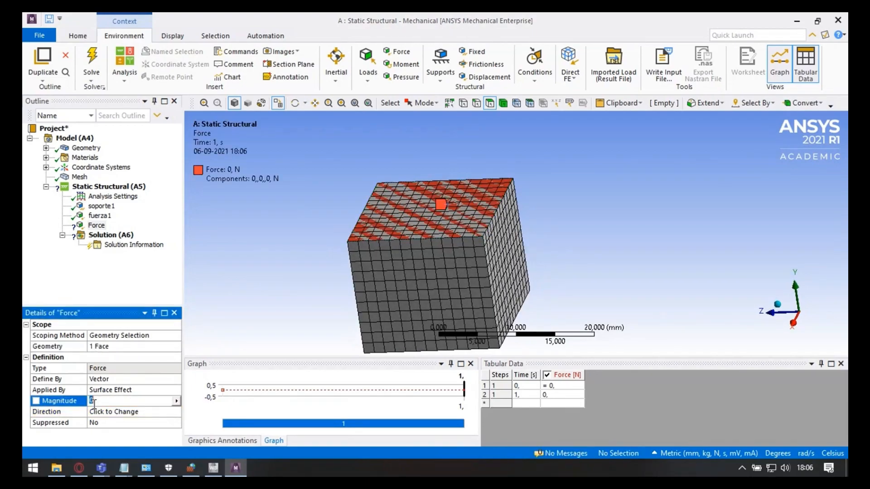
{"action": "type", "text": "100"}
{"action": "key", "text": "Return"}
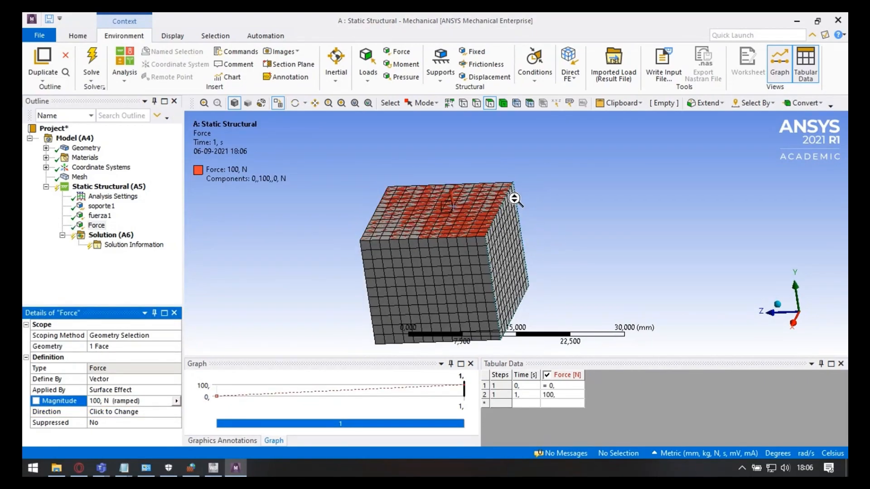
Step: Rename the second Force, on the positive Y face, as fuerza2
{"action": "left_click", "coordinate": [97, 226]}
{"action": "key", "text": "F2"}
{"action": "type", "text": "fuerza2"}
{"action": "key", "text": "Return"}
Step: Compare the faces loaded by fuerza1 and fuerza2, and suppress fuerza2
{"action": "left_click", "coordinate": [99, 215]}
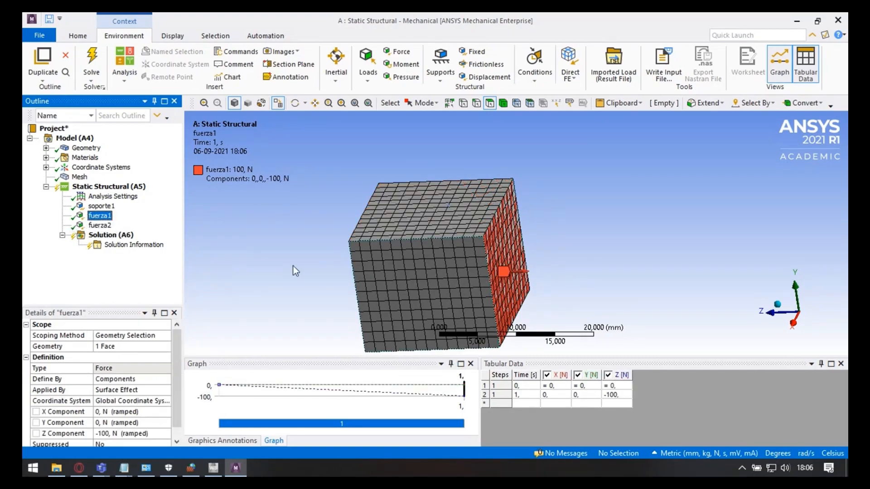
{"action": "left_click", "coordinate": [99, 226]}
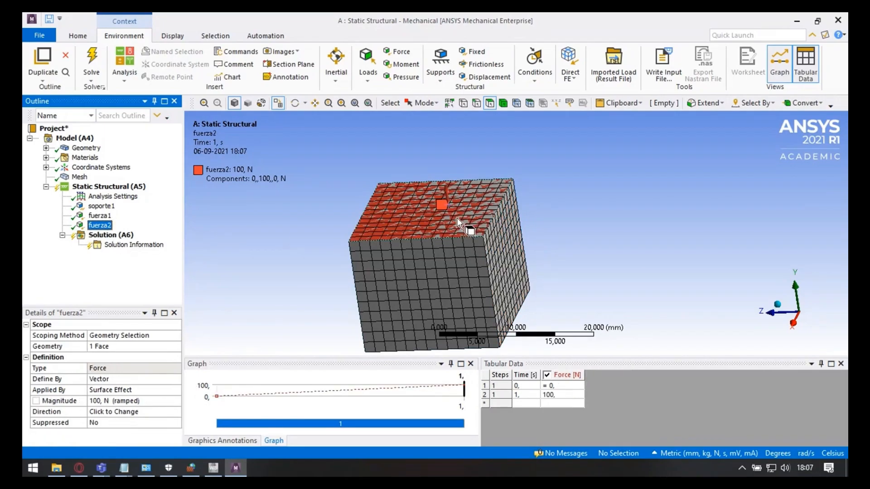
{"action": "right_click", "coordinate": [105, 228]}
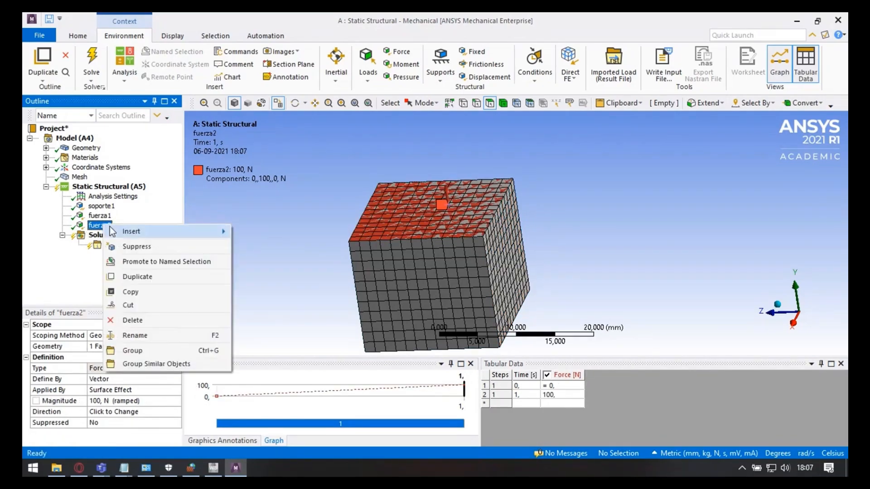
{"action": "left_click", "coordinate": [136, 246]}
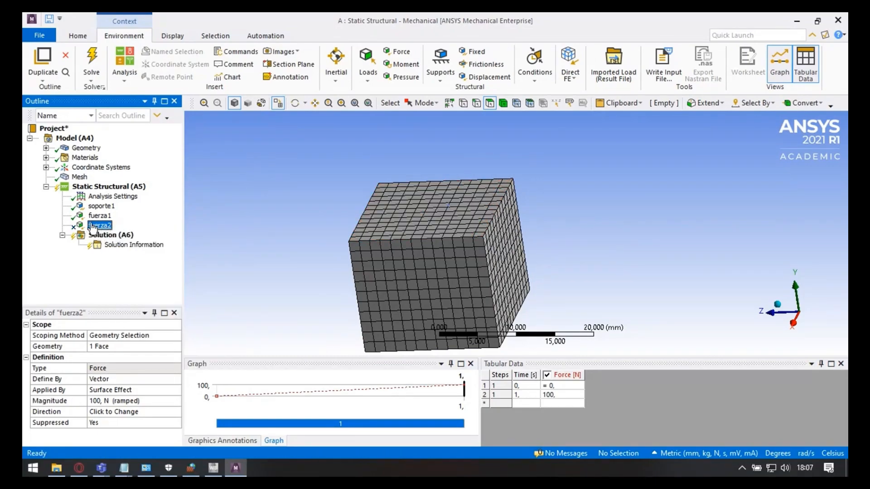
Step: Suppress fuerza1, inspect the cube without the load, and unsuppress it again
{"action": "left_click", "coordinate": [102, 216]}
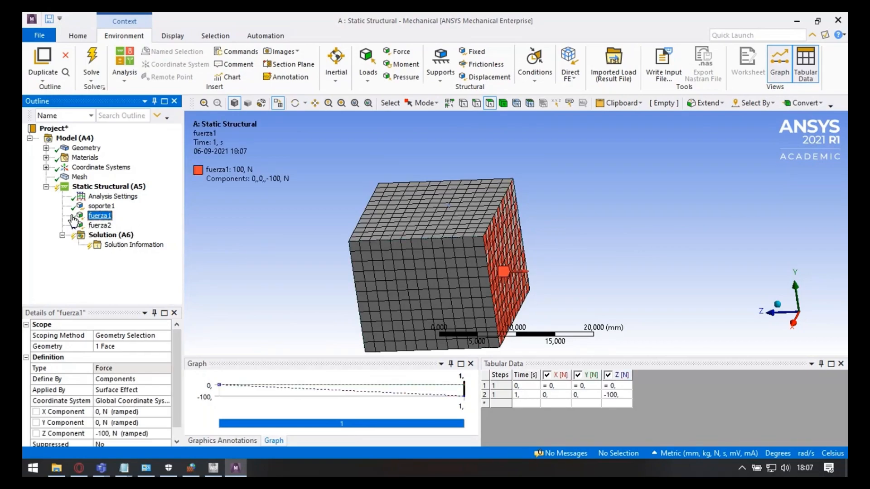
{"action": "right_click", "coordinate": [106, 217]}
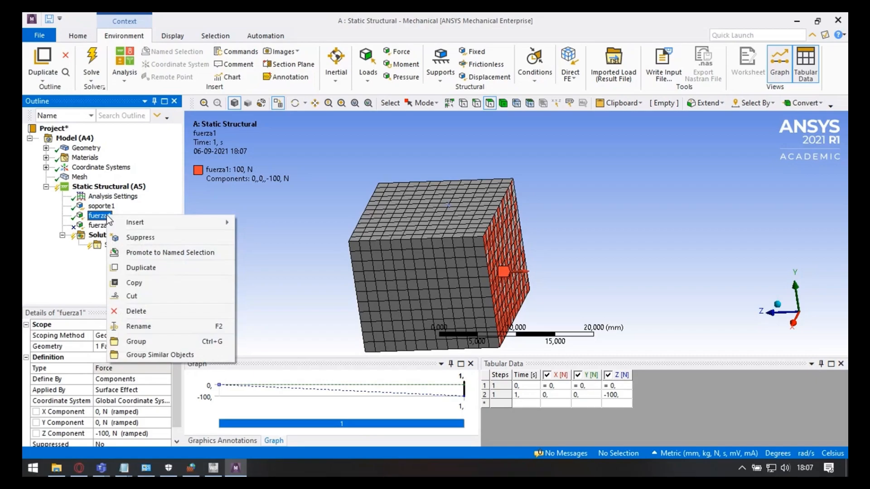
{"action": "left_click", "coordinate": [146, 237]}
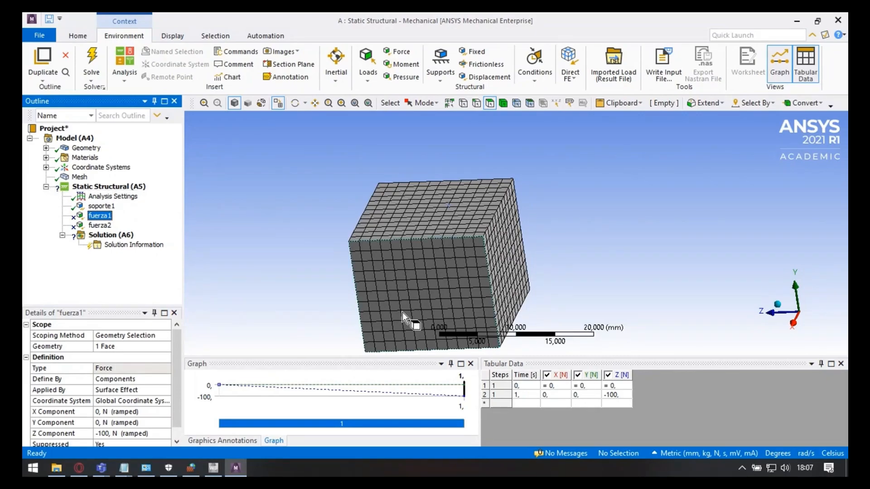
{"action": "scroll", "coordinate": [425, 292], "scroll_direction": "down", "scroll_amount": 3}
{"action": "scroll", "coordinate": [426, 283], "scroll_direction": "up", "scroll_amount": 2}
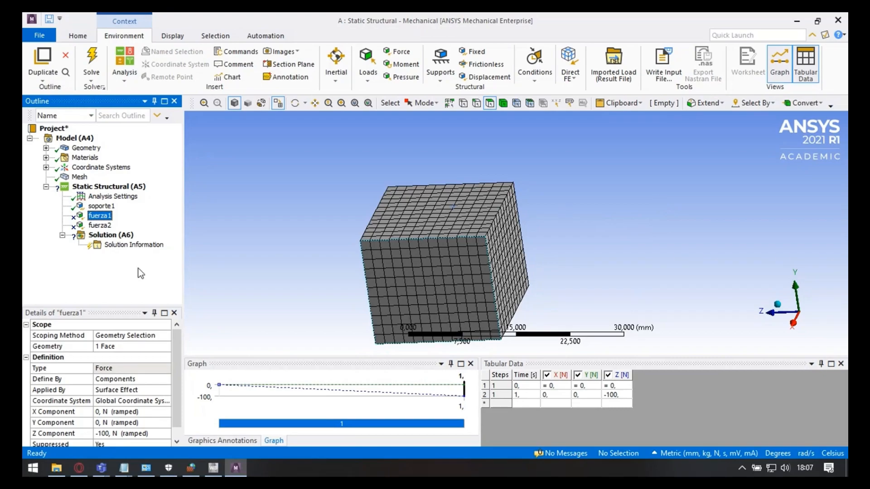
{"action": "right_click", "coordinate": [102, 216]}
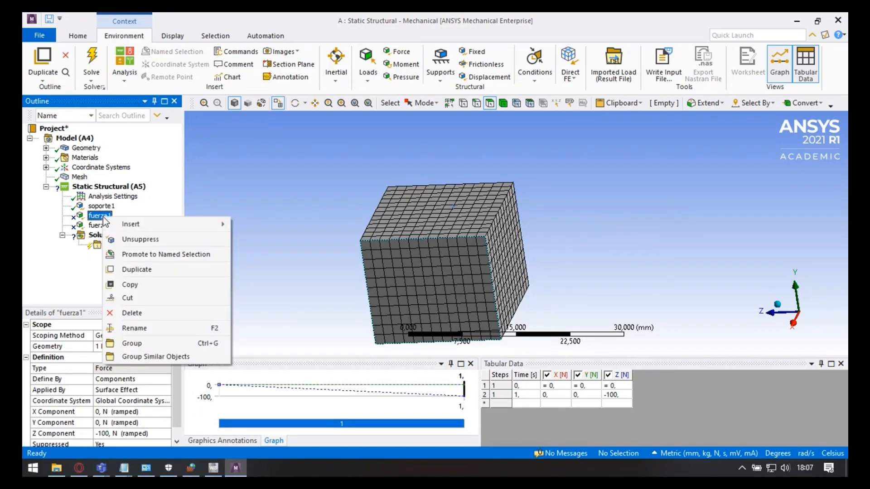
{"action": "left_click", "coordinate": [154, 240]}
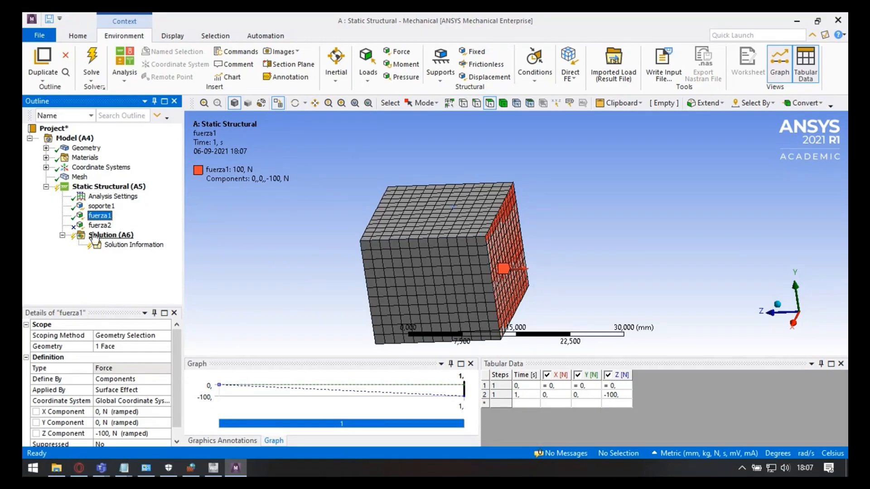
Step: Review the Solution details, the active Static Structural loads, and the step and solver controls in Analysis Settings
{"action": "left_click", "coordinate": [111, 235]}
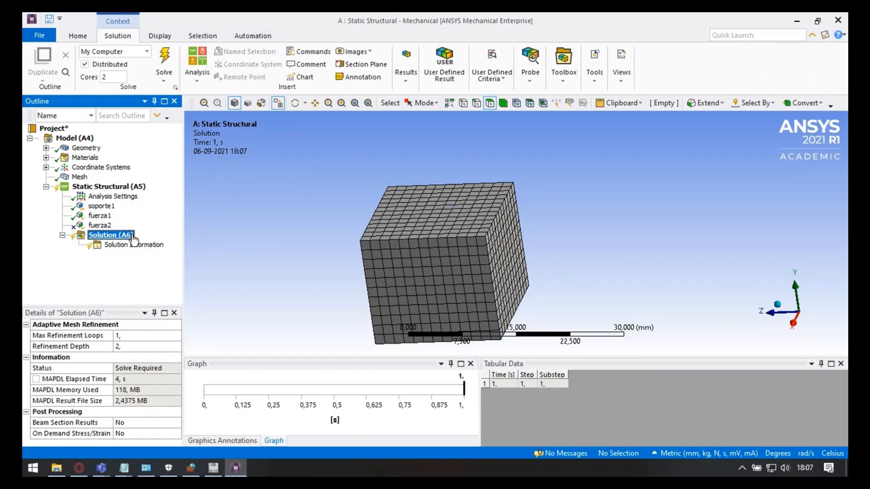
{"action": "left_click", "coordinate": [119, 187]}
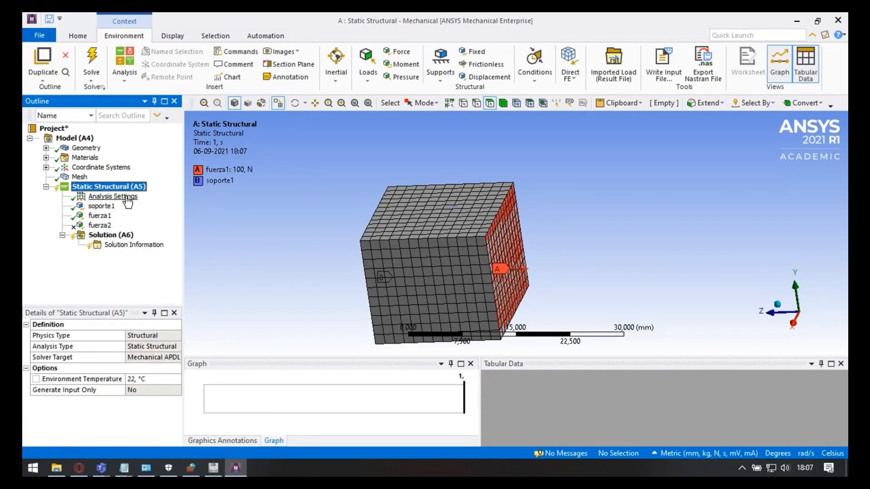
{"action": "left_click", "coordinate": [113, 196]}
{"action": "scroll", "coordinate": [134, 363], "scroll_direction": "down", "scroll_amount": 2}
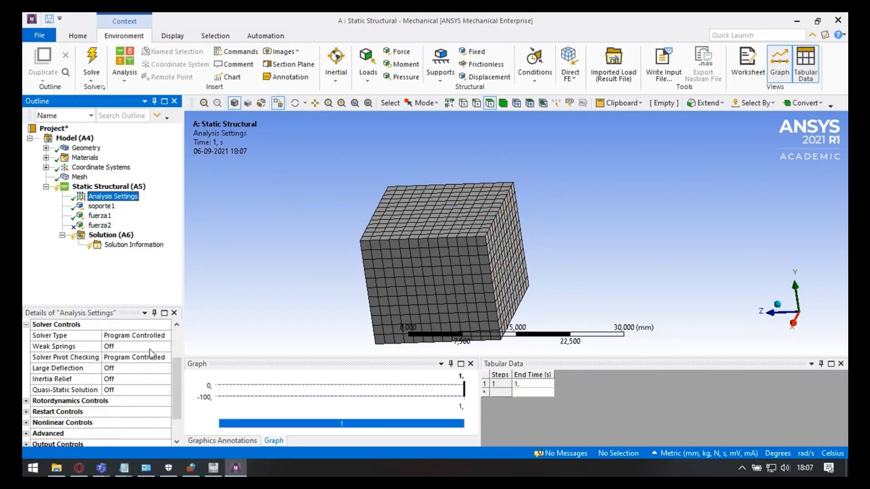
{"action": "scroll", "coordinate": [154, 374], "scroll_direction": "down", "scroll_amount": 1}
{"action": "scroll", "coordinate": [114, 383], "scroll_direction": "up", "scroll_amount": 3}
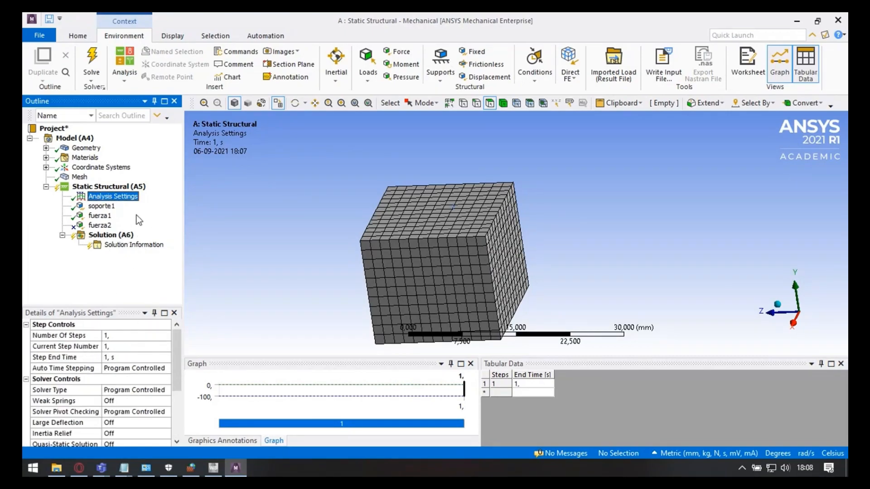
{"action": "left_click", "coordinate": [101, 206]}
{"action": "left_click", "coordinate": [100, 217]}
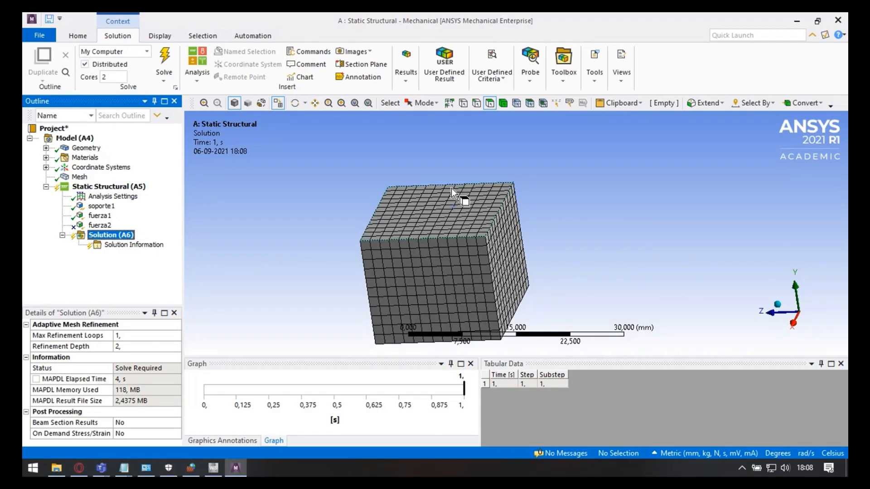
{"action": "left_click", "coordinate": [406, 75]}
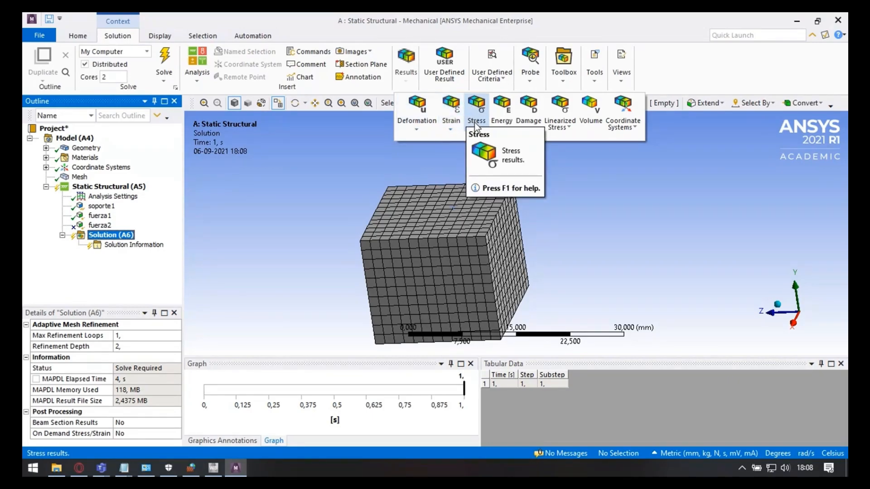
{"action": "mouse_move", "coordinate": [529, 122]}
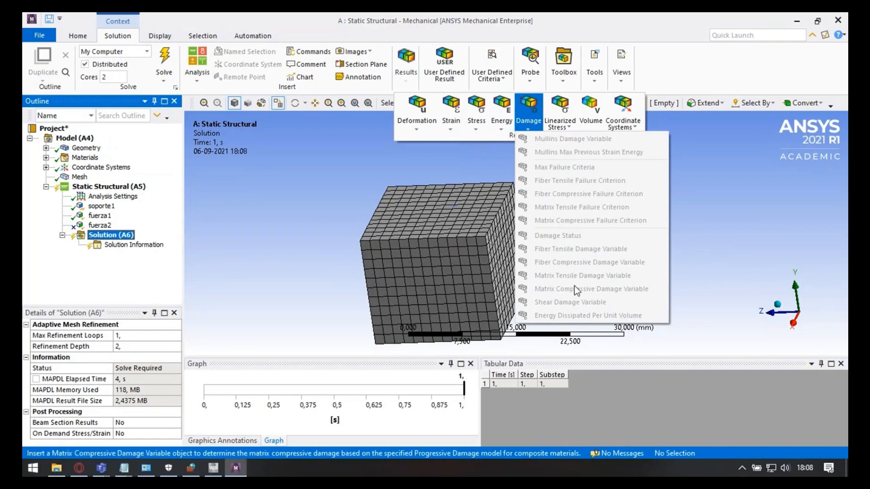
{"action": "mouse_move", "coordinate": [572, 124]}
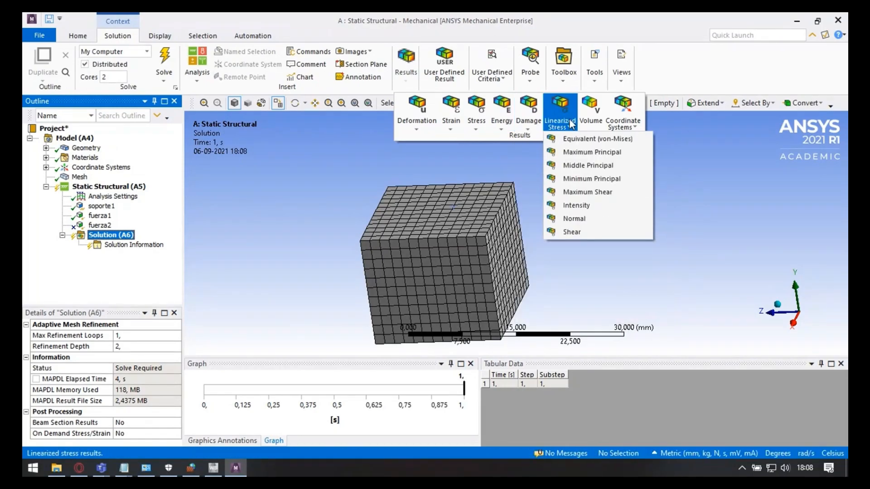
{"action": "left_click", "coordinate": [599, 124]}
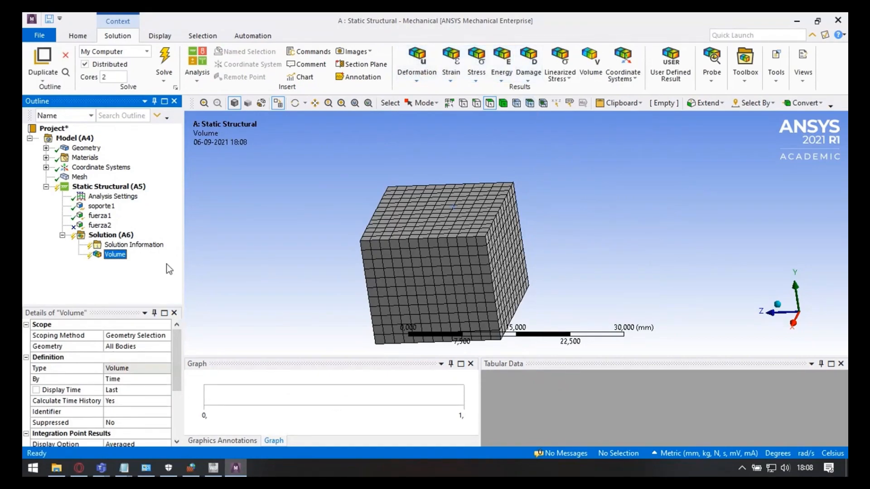
{"action": "right_click", "coordinate": [111, 255]}
Step: Add a Directional Deformation result and an Equivalent (von-Mises) Stress result to the Solution
{"action": "left_click", "coordinate": [417, 116]}
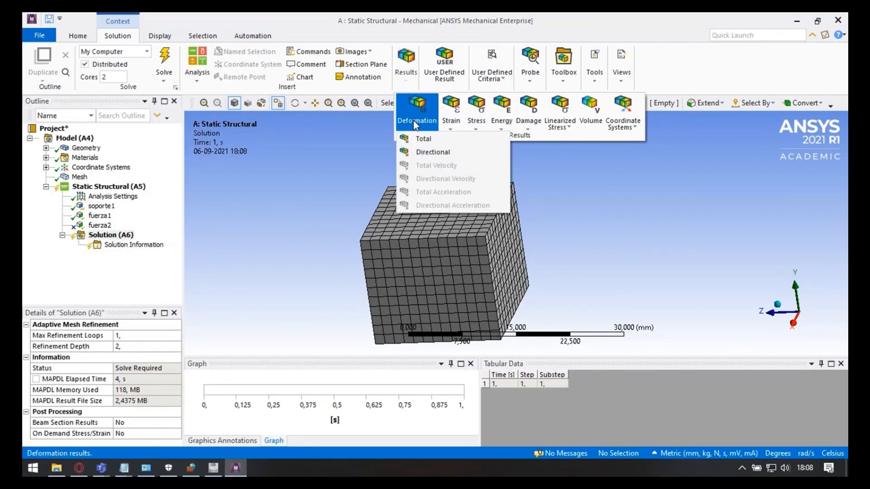
{"action": "left_click", "coordinate": [440, 153]}
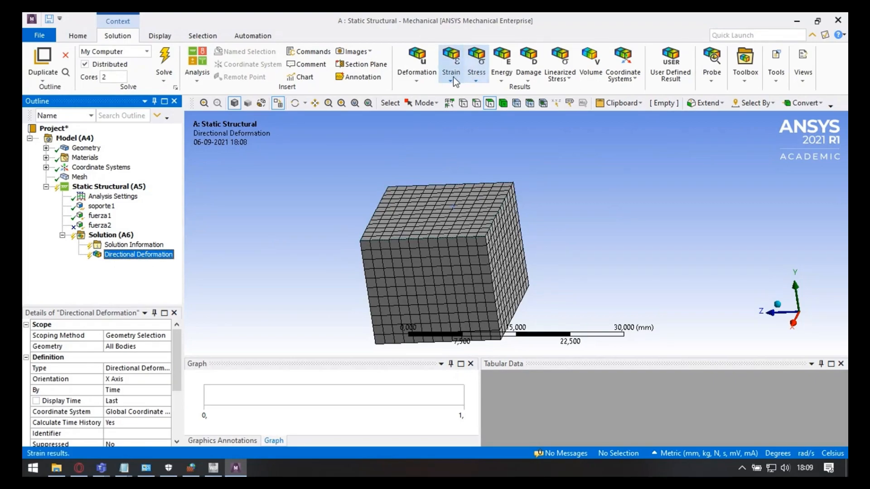
{"action": "left_click", "coordinate": [471, 74]}
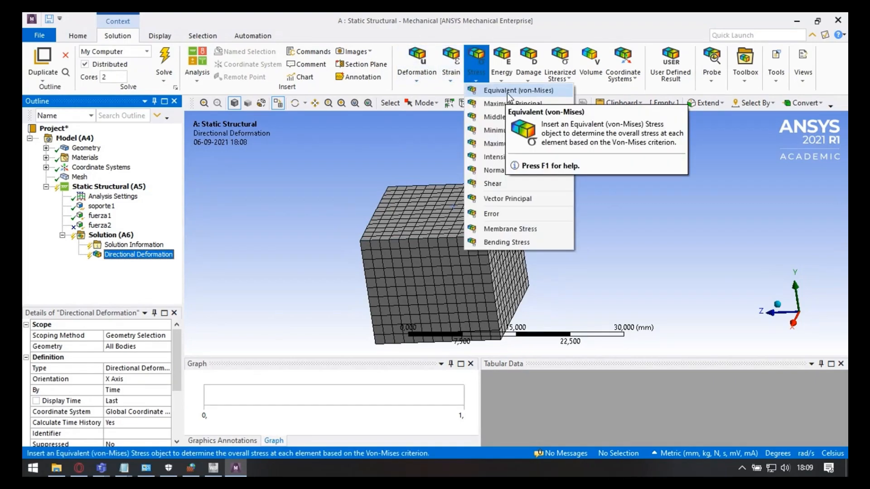
{"action": "left_click", "coordinate": [542, 93]}
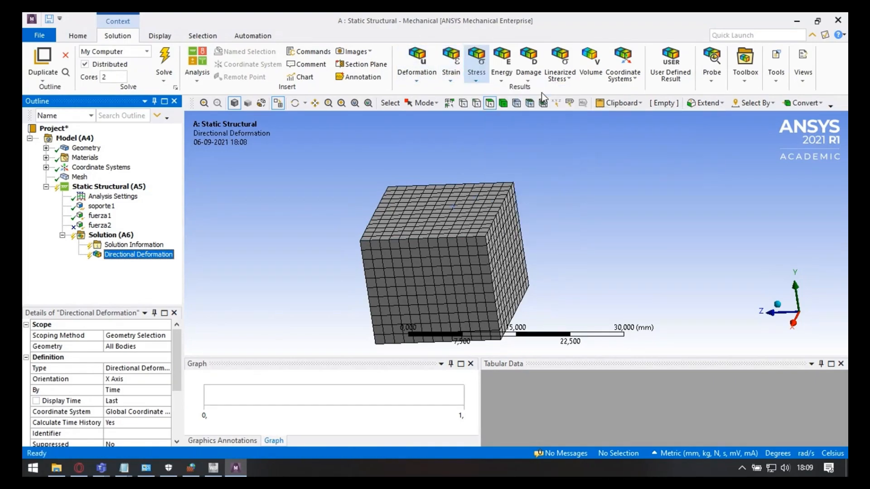
Step: Set the orientation of the Directional Deformation result to Z Axis
{"action": "left_click", "coordinate": [114, 254]}
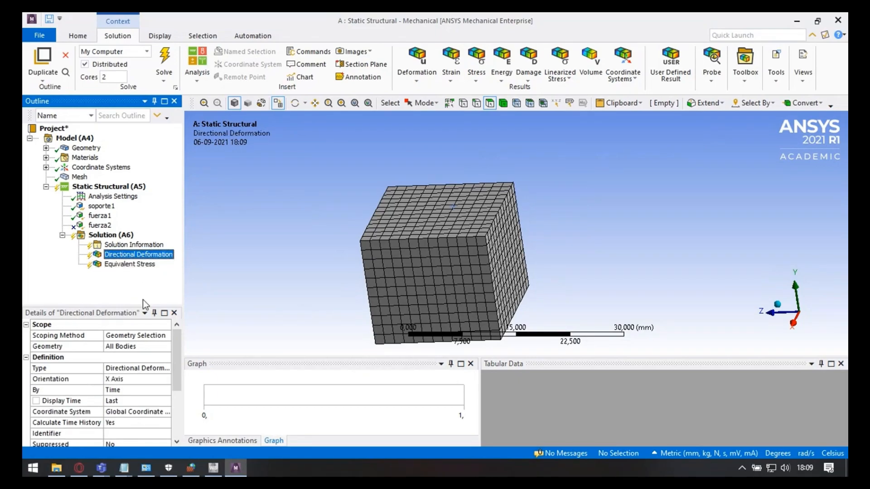
{"action": "scroll", "coordinate": [172, 380], "scroll_direction": "down", "scroll_amount": 1}
{"action": "left_click_drag", "start_coordinate": [183, 341], "coordinate": [214, 333]}
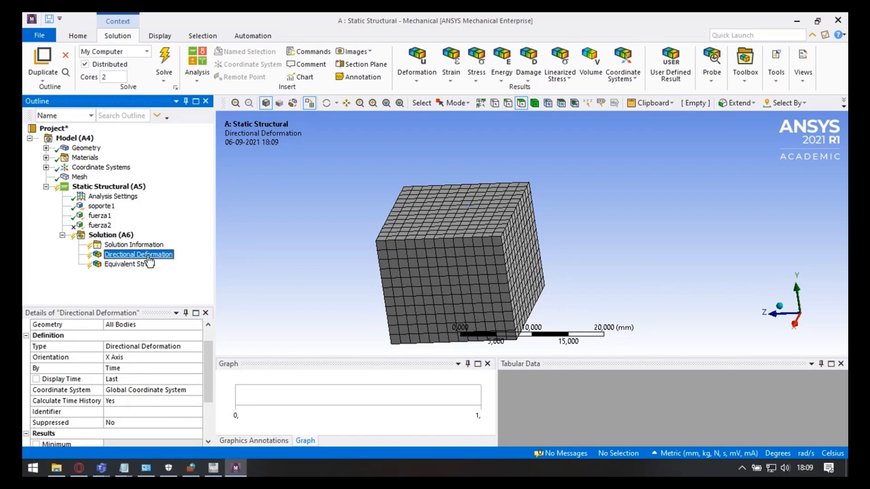
{"action": "left_click", "coordinate": [144, 357]}
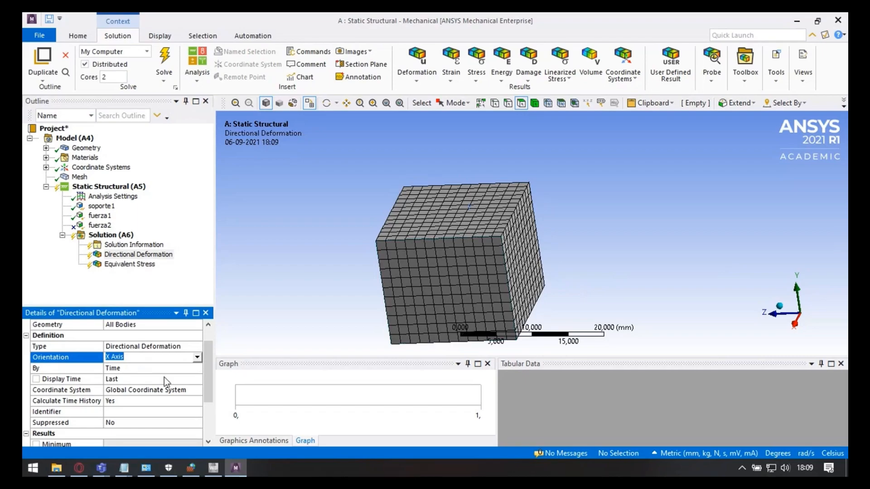
{"action": "scroll", "coordinate": [184, 366], "scroll_direction": "down", "scroll_amount": 2}
{"action": "left_click", "coordinate": [198, 346]}
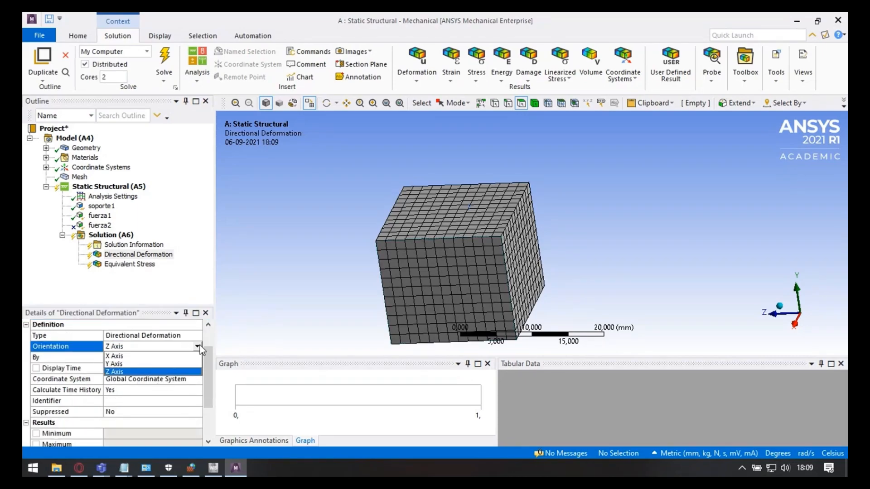
{"action": "left_click", "coordinate": [138, 382]}
{"action": "scroll", "coordinate": [149, 378], "scroll_direction": "up", "scroll_amount": 2}
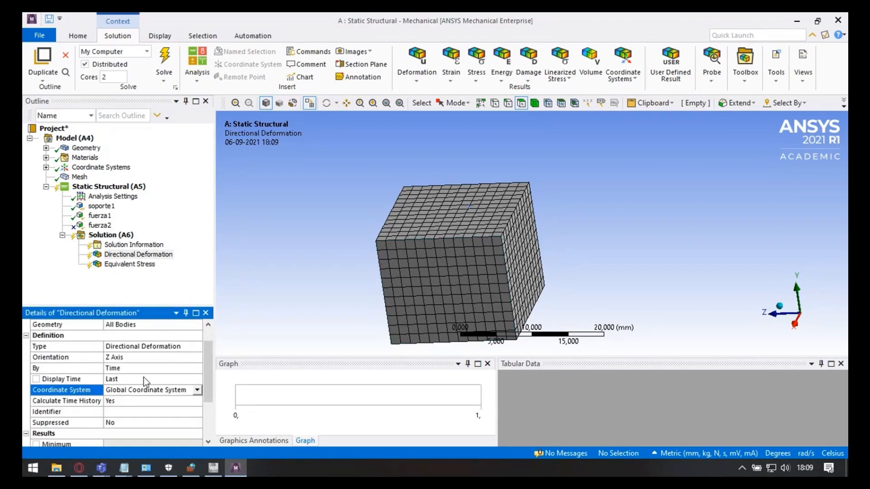
Step: Check the coordinate system choices for Directional Deformation and inspect the Global Coordinate System's definition and origin on the cube
{"action": "scroll", "coordinate": [157, 384], "scroll_direction": "up", "scroll_amount": 1}
{"action": "scroll", "coordinate": [157, 383], "scroll_direction": "down", "scroll_amount": 2}
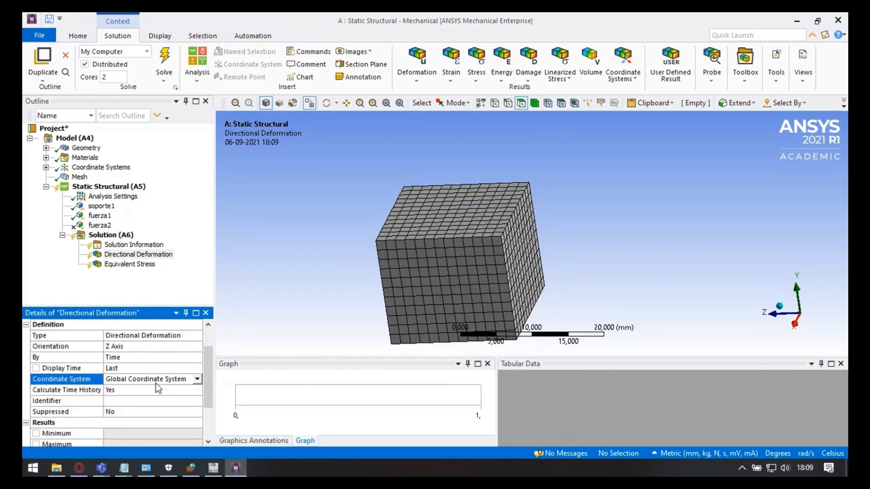
{"action": "left_click", "coordinate": [156, 384]}
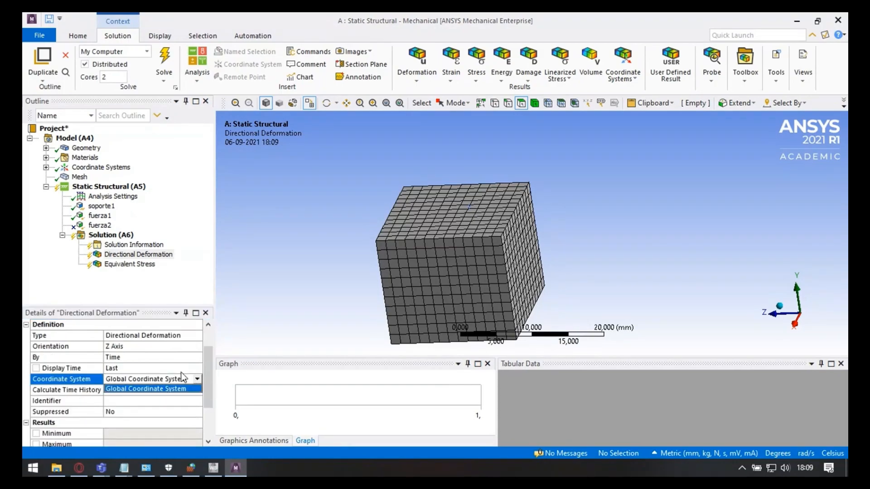
{"action": "left_click", "coordinate": [47, 167]}
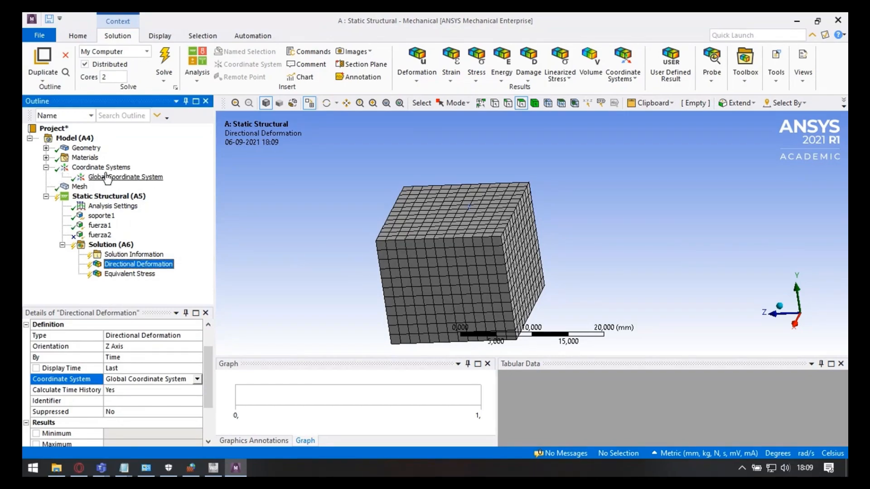
{"action": "left_click", "coordinate": [107, 177]}
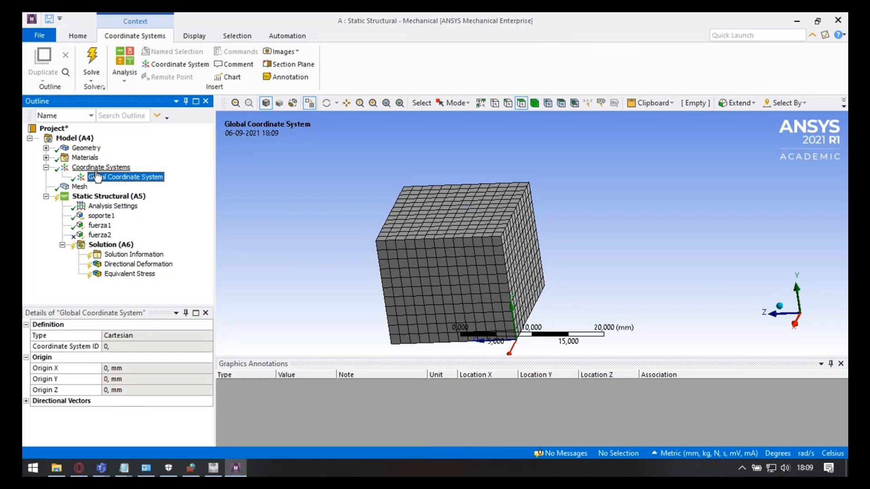
{"action": "left_click", "coordinate": [47, 168]}
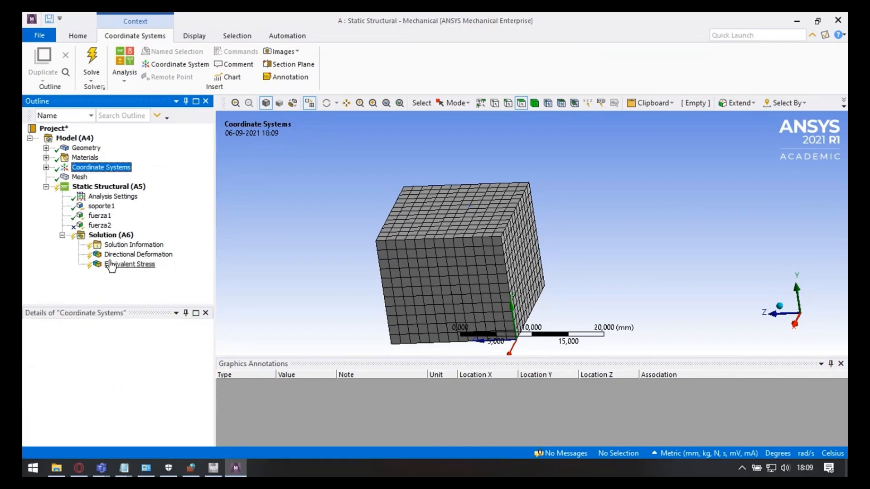
Step: Review the definition and result settings of the Directional Deformation and Equivalent Stress results
{"action": "left_click", "coordinate": [136, 254]}
{"action": "scroll", "coordinate": [126, 383], "scroll_direction": "down", "scroll_amount": 3}
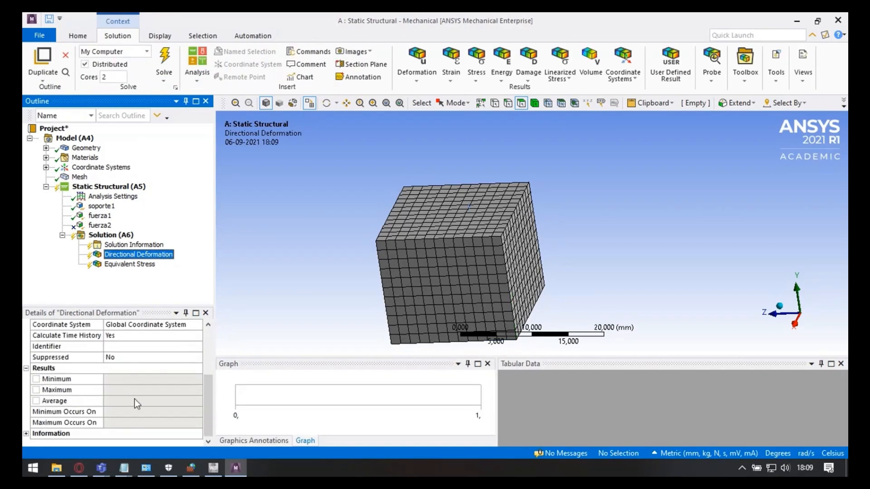
{"action": "scroll", "coordinate": [167, 410], "scroll_direction": "up", "scroll_amount": 3}
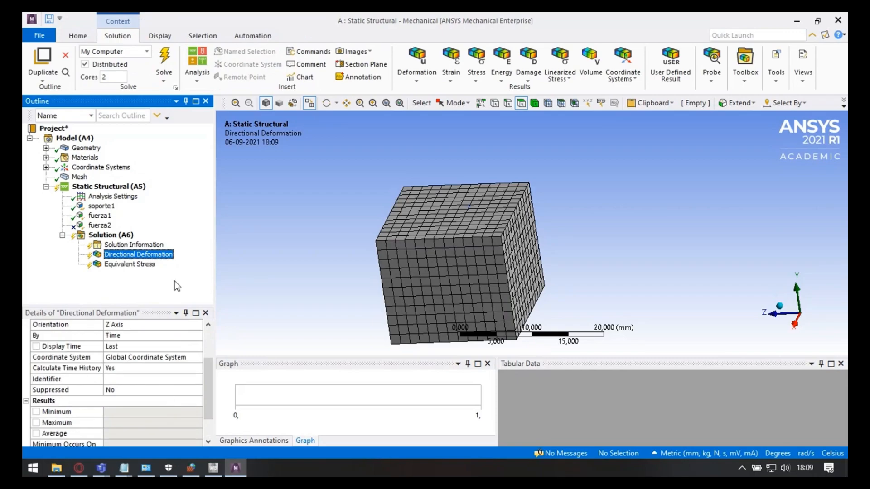
{"action": "left_click", "coordinate": [136, 267]}
{"action": "scroll", "coordinate": [170, 399], "scroll_direction": "down", "scroll_amount": 3}
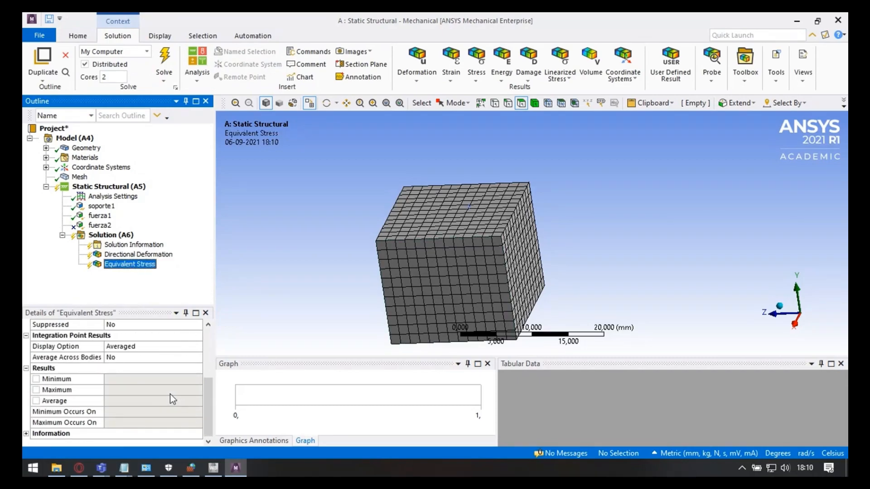
{"action": "scroll", "coordinate": [170, 403], "scroll_direction": "up", "scroll_amount": 3}
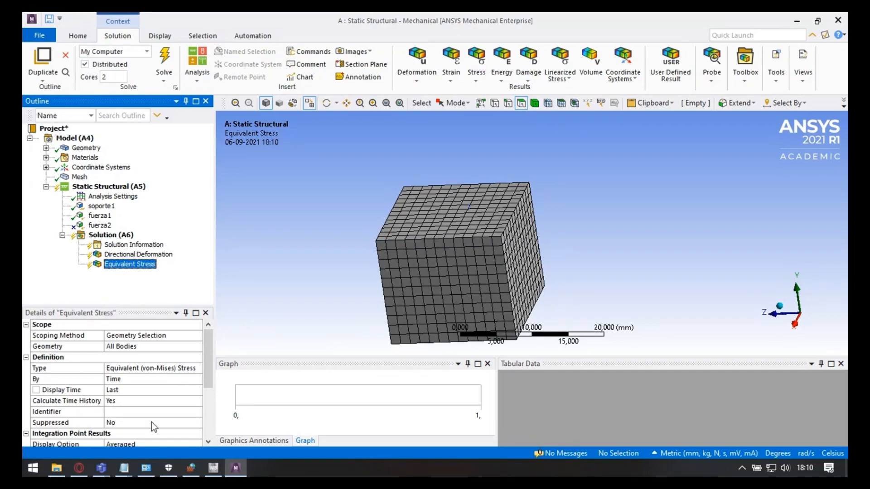
{"action": "scroll", "coordinate": [136, 423], "scroll_direction": "down", "scroll_amount": 3}
{"action": "scroll", "coordinate": [131, 394], "scroll_direction": "up", "scroll_amount": 2}
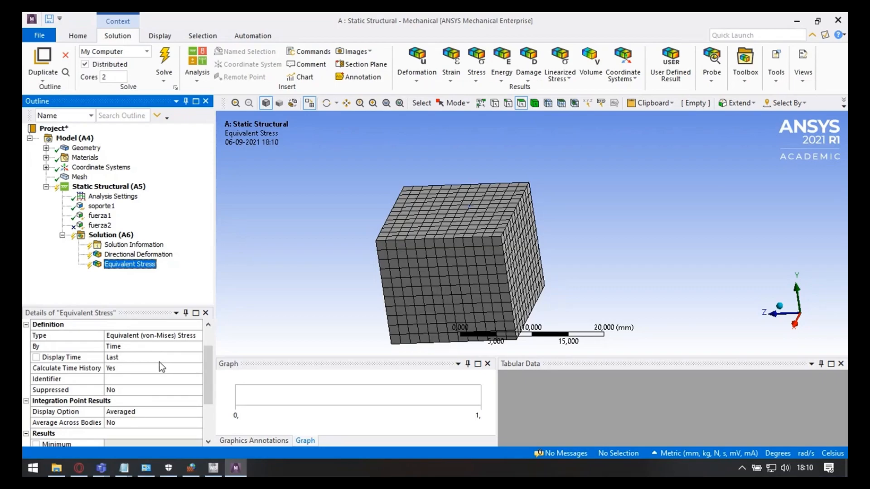
Step: Solve the static structural analysis and view the Equivalent Stress contours on the cube
{"action": "left_click", "coordinate": [165, 66]}
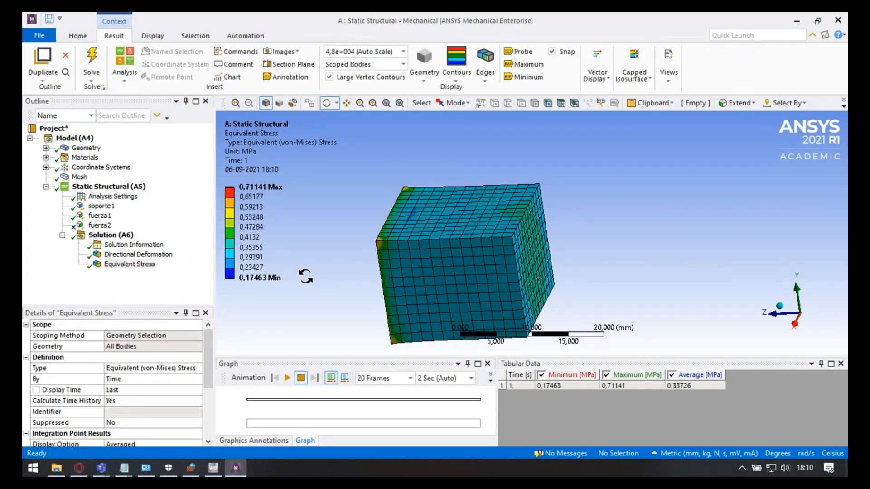
{"action": "left_click_drag", "start_coordinate": [602, 274], "coordinate": [656, 264]}
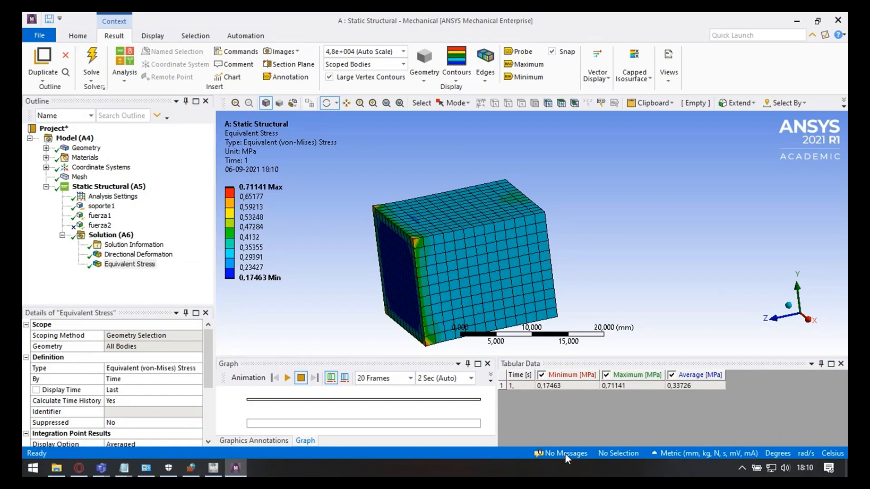
Step: Compare the Z-axis Directional Deformation contours with the Equivalent Stress contours, examining the stress at the cube's corners
{"action": "left_click", "coordinate": [142, 255]}
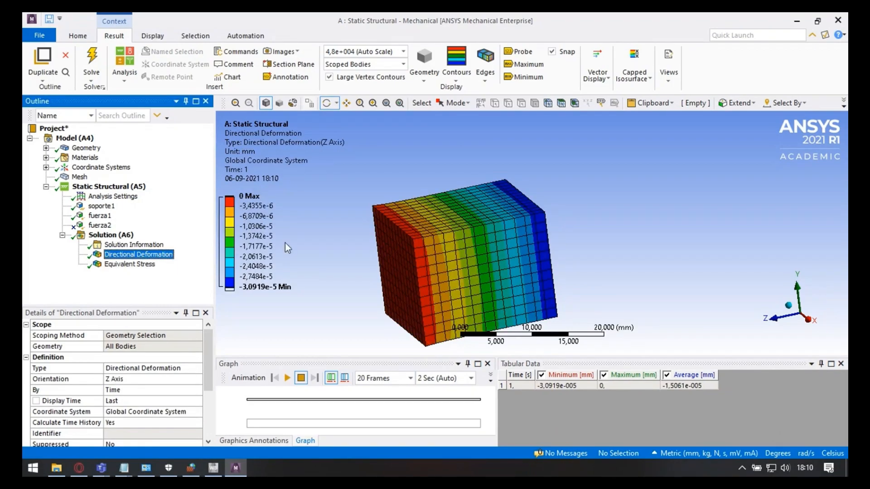
{"action": "left_click", "coordinate": [127, 266]}
{"action": "left_click_drag", "start_coordinate": [572, 299], "coordinate": [518, 195]}
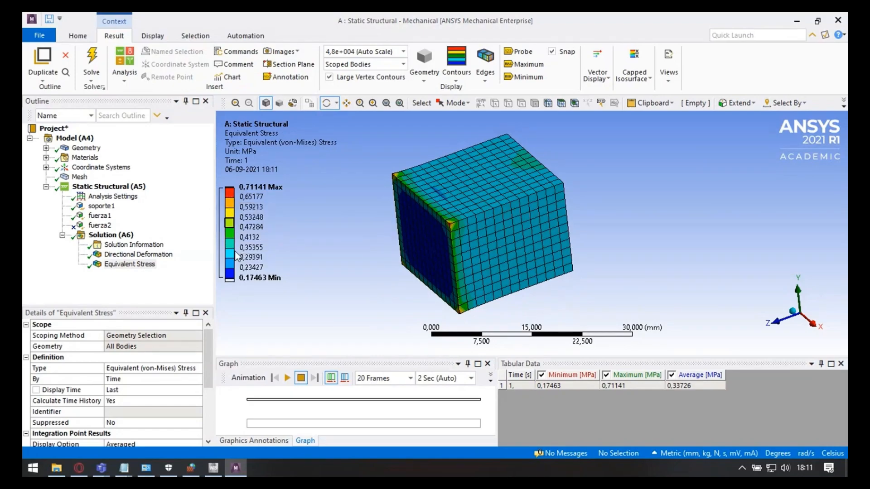
{"action": "scroll", "coordinate": [437, 217], "scroll_direction": "up", "scroll_amount": 3}
{"action": "scroll", "coordinate": [471, 213], "scroll_direction": "up", "scroll_amount": 3}
{"action": "left_click_drag", "start_coordinate": [474, 211], "coordinate": [486, 205]}
{"action": "scroll", "coordinate": [524, 219], "scroll_direction": "down", "scroll_amount": 3}
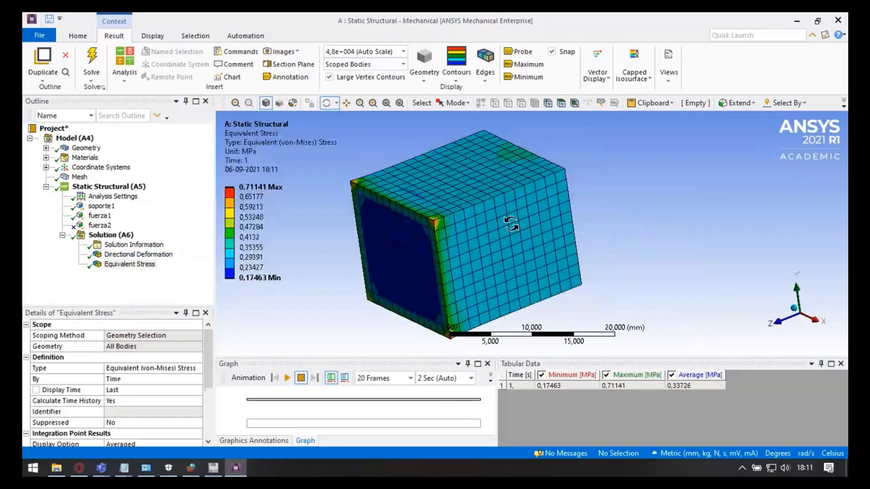
Step: Show the maximum and minimum value labels on the Equivalent Stress plot
{"action": "left_click", "coordinate": [530, 68]}
{"action": "left_click_drag", "start_coordinate": [367, 192], "coordinate": [437, 181]}
{"action": "scroll", "coordinate": [497, 192], "scroll_direction": "up", "scroll_amount": 5}
{"action": "scroll", "coordinate": [508, 185], "scroll_direction": "down", "scroll_amount": 3}
{"action": "left_click", "coordinate": [529, 77]}
{"action": "scroll", "coordinate": [566, 194], "scroll_direction": "down", "scroll_amount": 2}
{"action": "scroll", "coordinate": [566, 194], "scroll_direction": "up", "scroll_amount": 1}
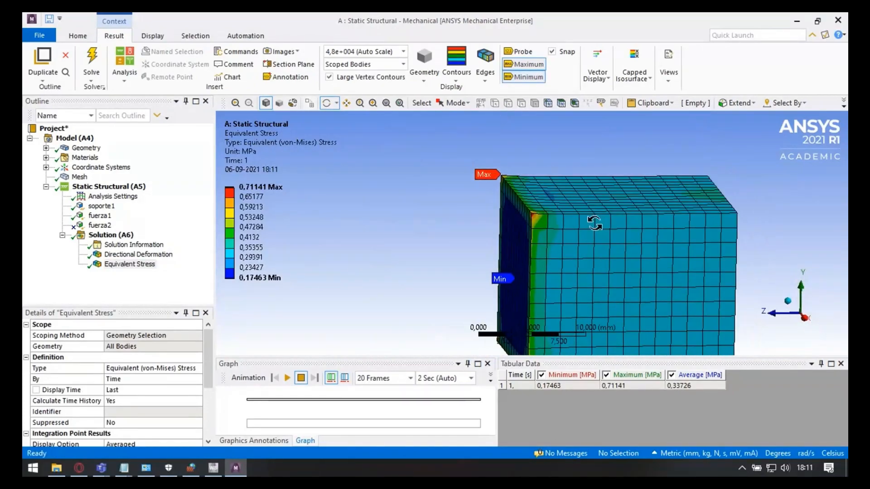
Step: Probe the equivalent stress at one point on the cube's upper face and two points on its side face
{"action": "left_click", "coordinate": [517, 56]}
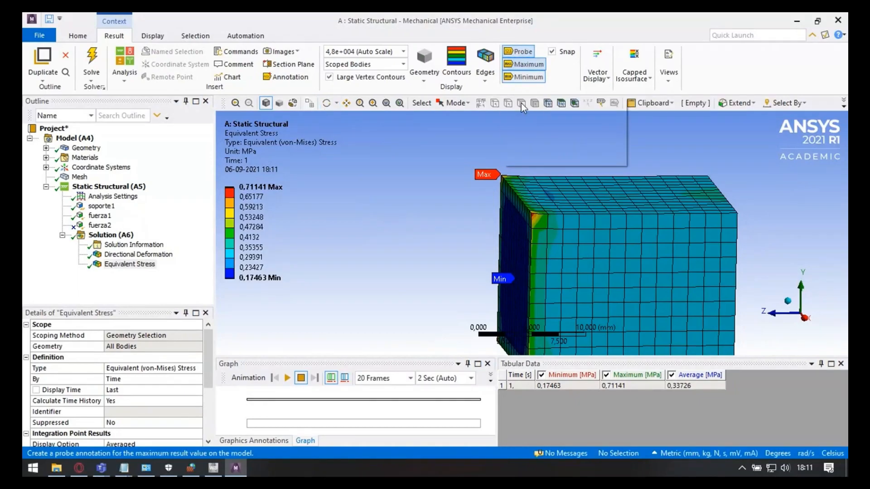
{"action": "left_click", "coordinate": [549, 185]}
{"action": "scroll", "coordinate": [559, 186], "scroll_direction": "up", "scroll_amount": 1}
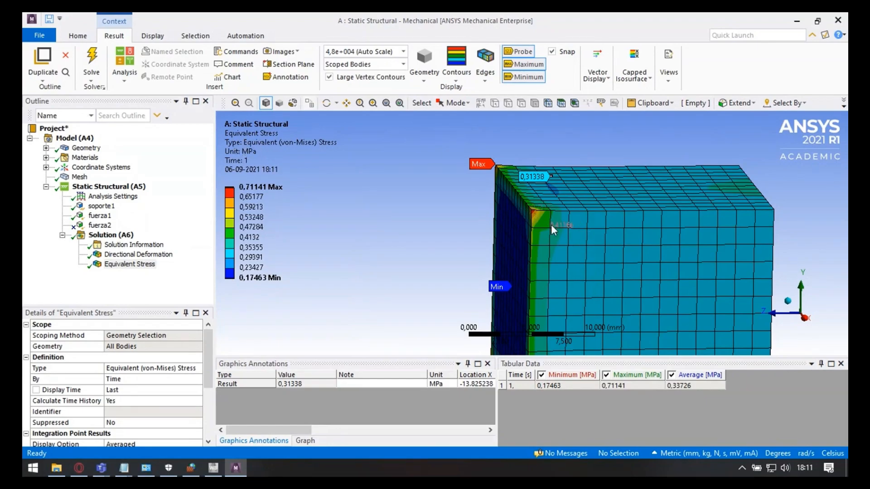
{"action": "scroll", "coordinate": [534, 213], "scroll_direction": "down", "scroll_amount": 3}
{"action": "left_click", "coordinate": [562, 240]}
{"action": "left_click", "coordinate": [624, 265]}
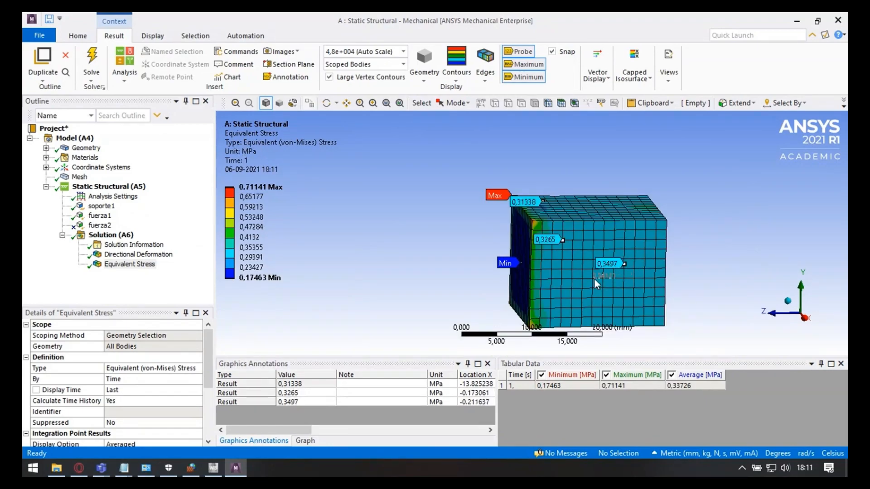
{"action": "scroll", "coordinate": [561, 227], "scroll_direction": "up", "scroll_amount": 5}
{"action": "scroll", "coordinate": [559, 216], "scroll_direction": "down", "scroll_amount": 5}
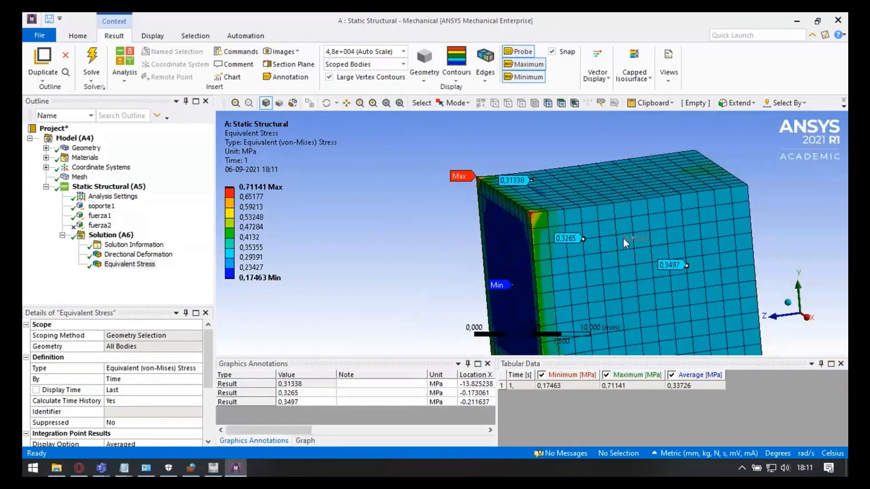
{"action": "scroll", "coordinate": [624, 238], "scroll_direction": "down", "scroll_amount": 2}
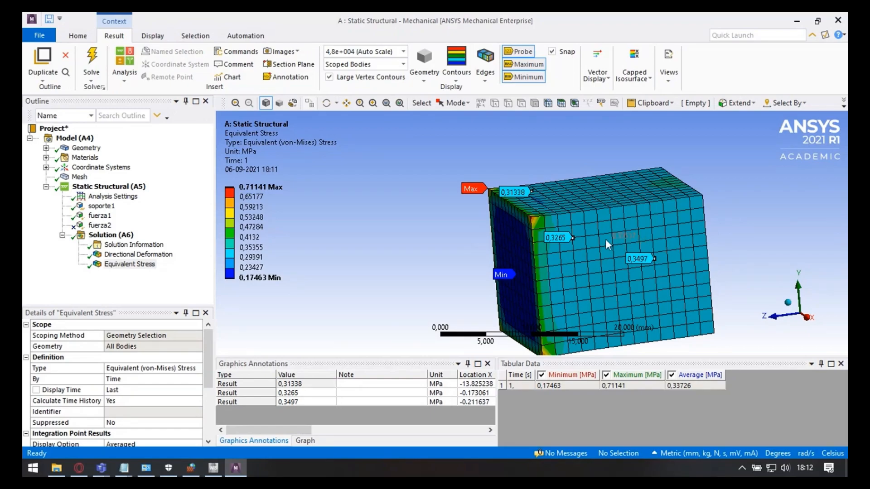
Step: Enlarge the Graphics Annotations list and review the probed equivalent stress values
{"action": "left_click_drag", "start_coordinate": [504, 357], "coordinate": [514, 269]}
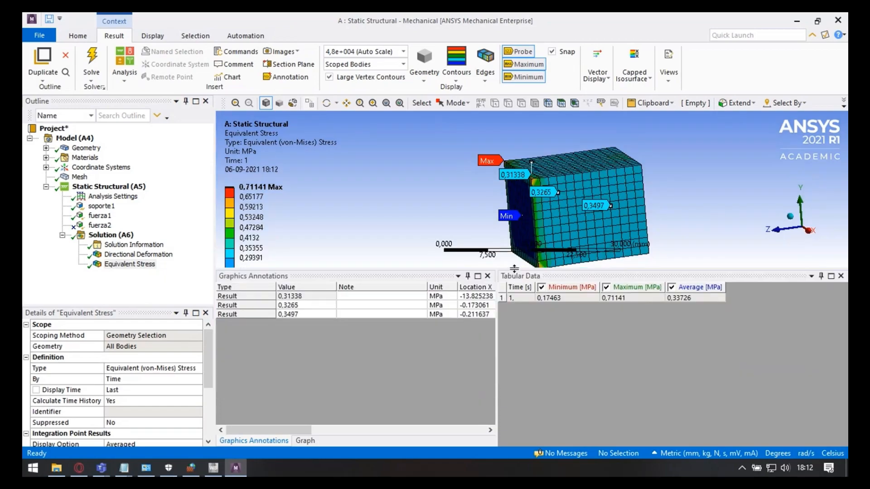
{"action": "left_click", "coordinate": [349, 361]}
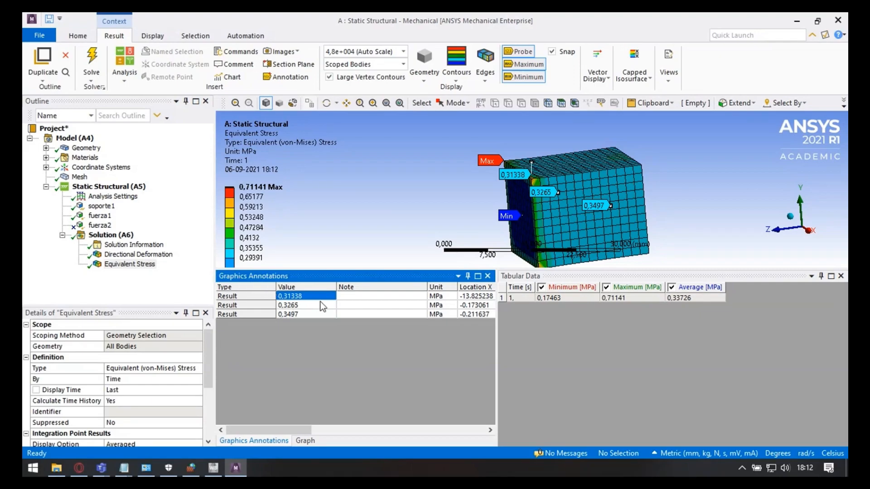
{"action": "left_click", "coordinate": [489, 277]}
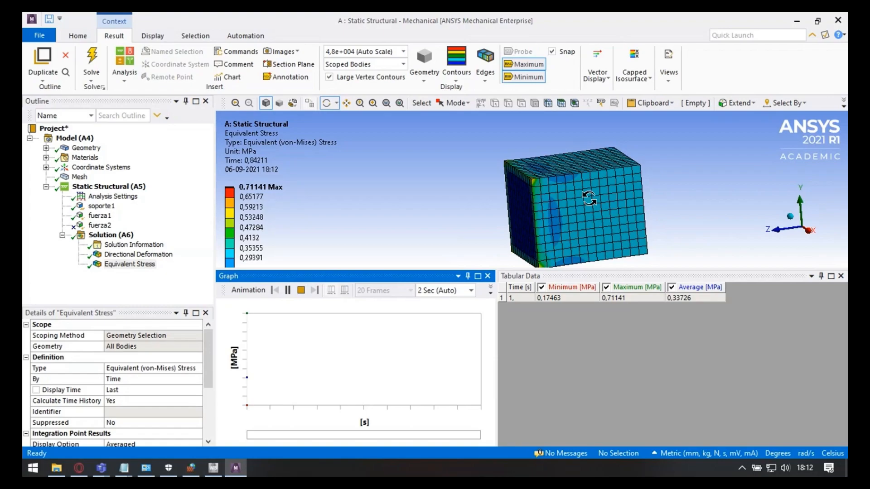
Step: Stop the Equivalent Stress animation, set its duration to 0,5 Sec and view the faster playback
{"action": "left_click", "coordinate": [301, 291]}
{"action": "left_click", "coordinate": [410, 291]}
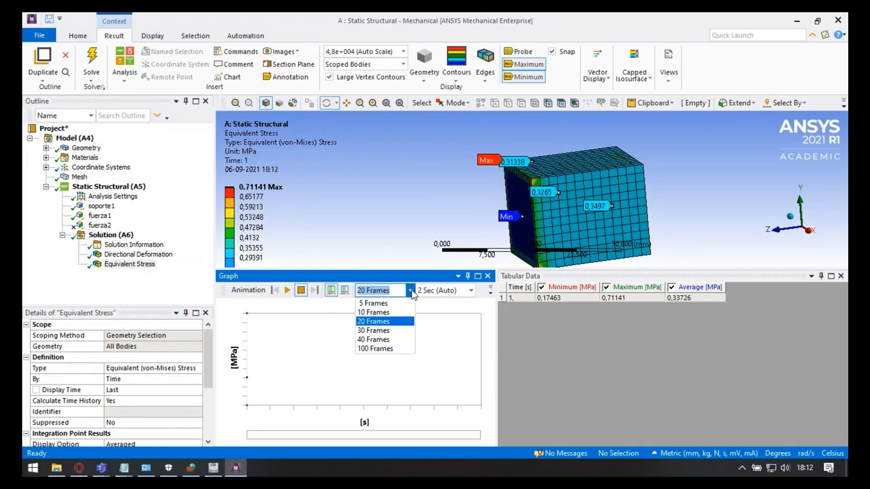
{"action": "left_click", "coordinate": [411, 291]}
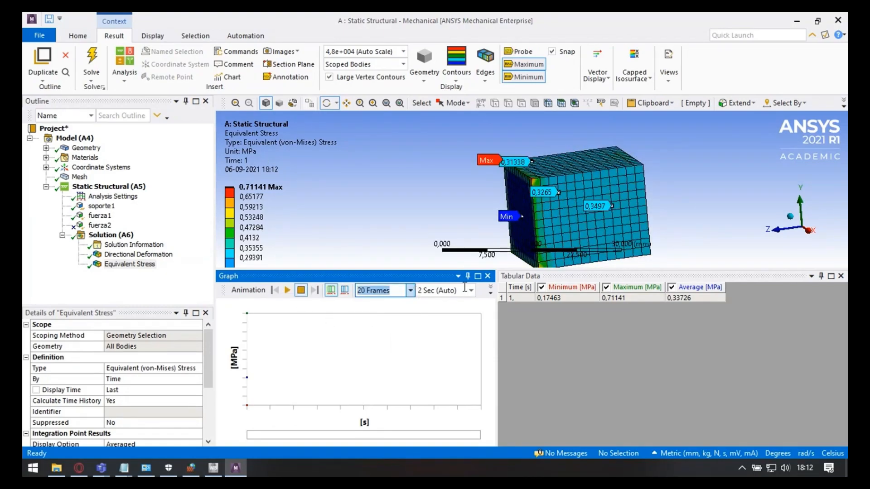
{"action": "left_click", "coordinate": [471, 291]}
{"action": "left_click", "coordinate": [429, 303]}
{"action": "scroll", "coordinate": [666, 195], "scroll_direction": "up", "scroll_amount": 5}
{"action": "scroll", "coordinate": [583, 190], "scroll_direction": "down", "scroll_amount": 3}
{"action": "left_click", "coordinate": [301, 291]}
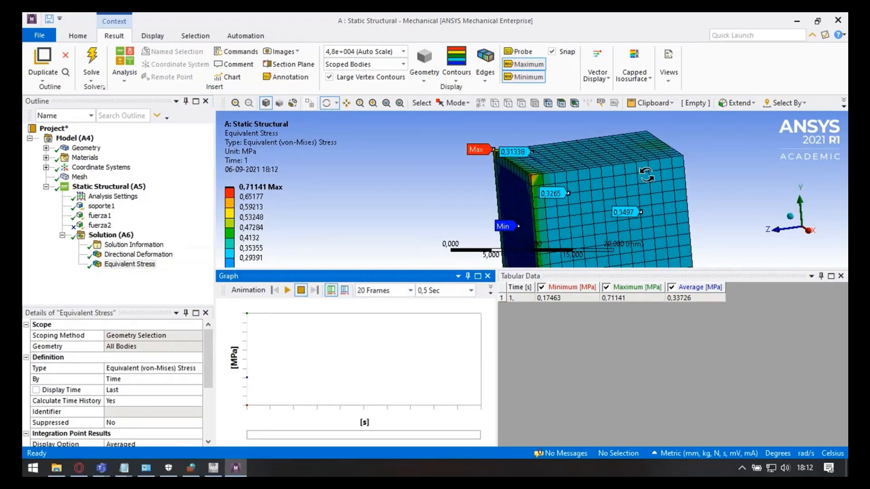
Step: Replay the stress animation on the cube and set its duration to 2 Sec (Auto)
{"action": "left_click_drag", "start_coordinate": [646, 174], "coordinate": [644, 194]}
{"action": "scroll", "coordinate": [645, 195], "scroll_direction": "up", "scroll_amount": 2}
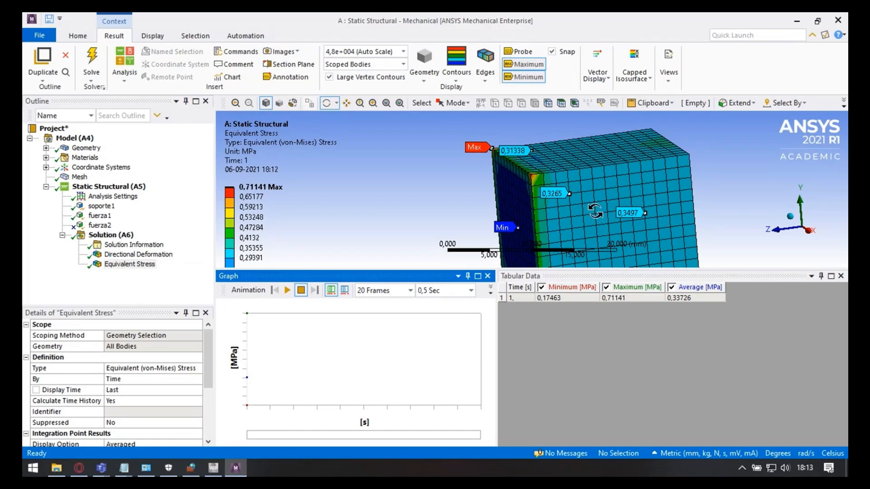
{"action": "left_click", "coordinate": [288, 292]}
{"action": "left_click", "coordinate": [472, 291]}
{"action": "left_click", "coordinate": [446, 323]}
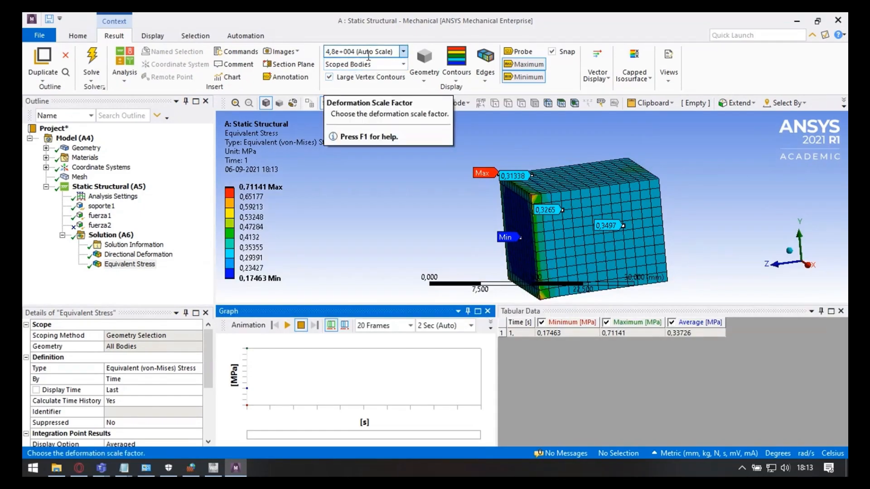
Step: Set the deformation scale to 1.0 (True Scale) and watch the Equivalent Stress animation
{"action": "left_click", "coordinate": [403, 52]}
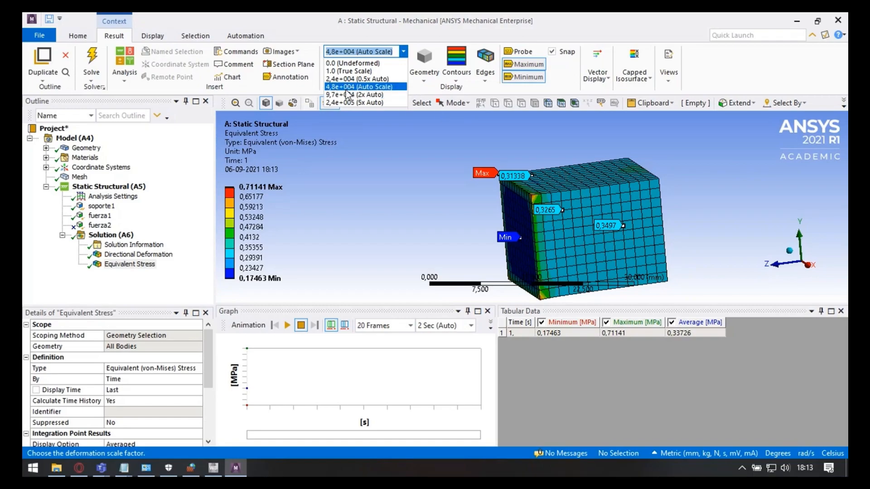
{"action": "left_click", "coordinate": [349, 71]}
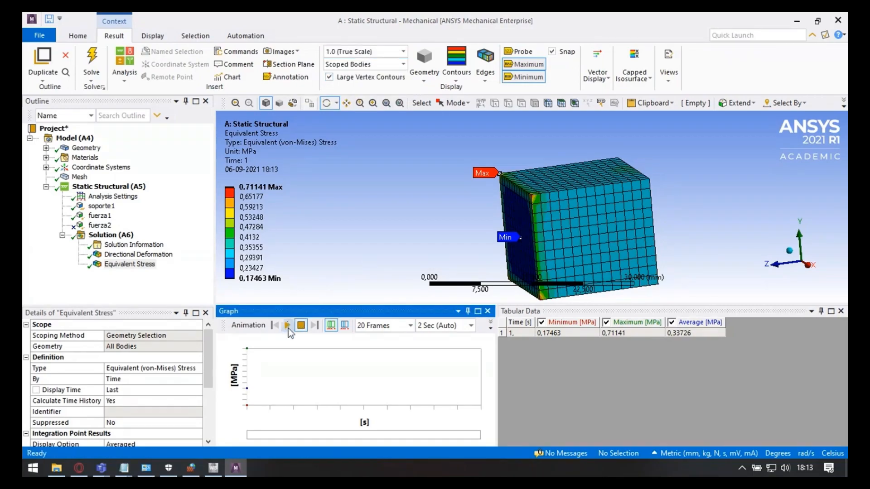
{"action": "left_click", "coordinate": [288, 326]}
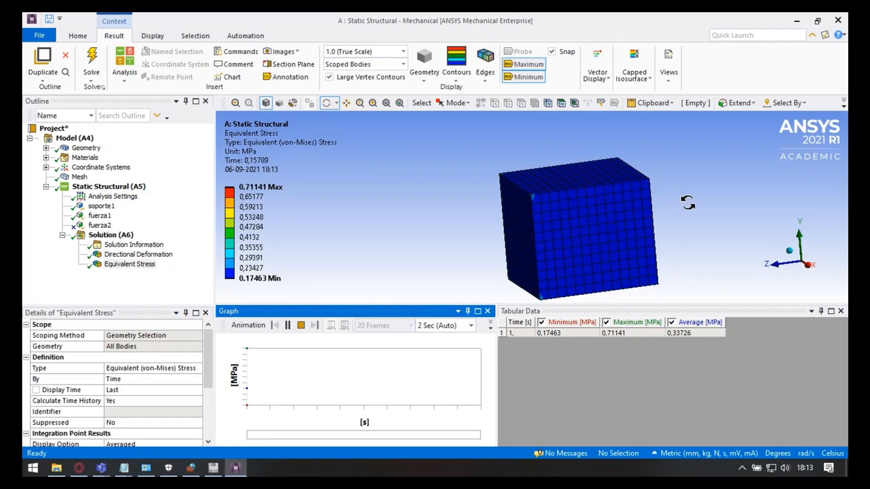
{"action": "left_click", "coordinate": [301, 325]}
Step: Exaggerate the deformation scale to 2,4e+005 (5x Auto) and play the stress animation
{"action": "left_click", "coordinate": [403, 52]}
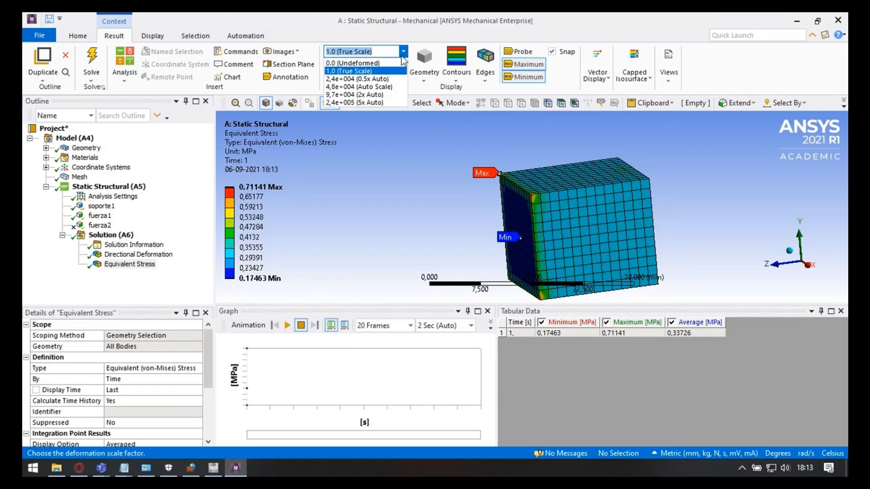
{"action": "left_click", "coordinate": [380, 102]}
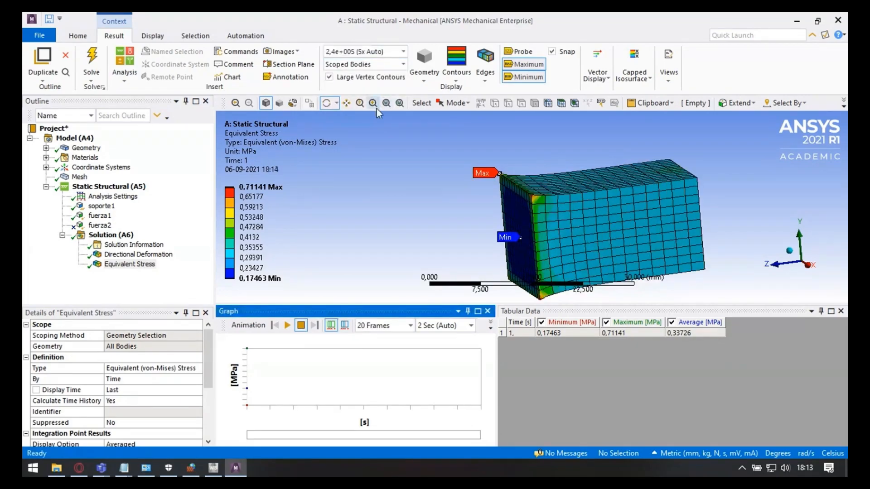
{"action": "left_click", "coordinate": [287, 325]}
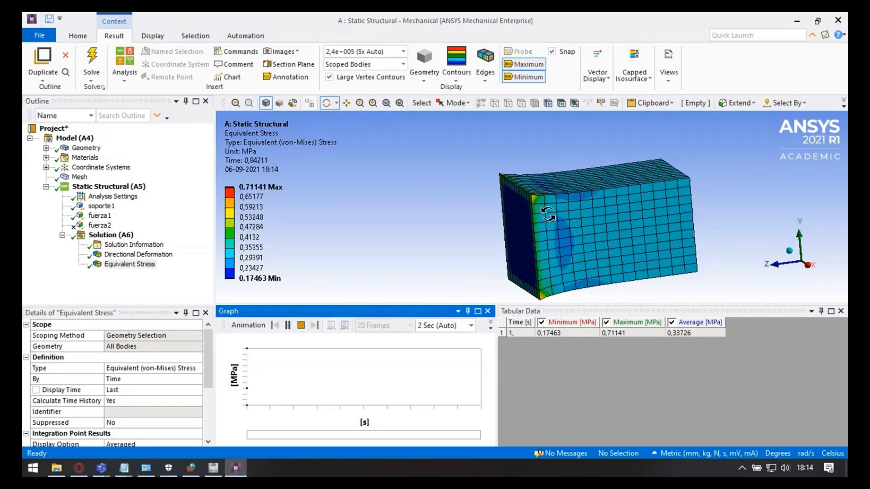
{"action": "left_click", "coordinate": [300, 326]}
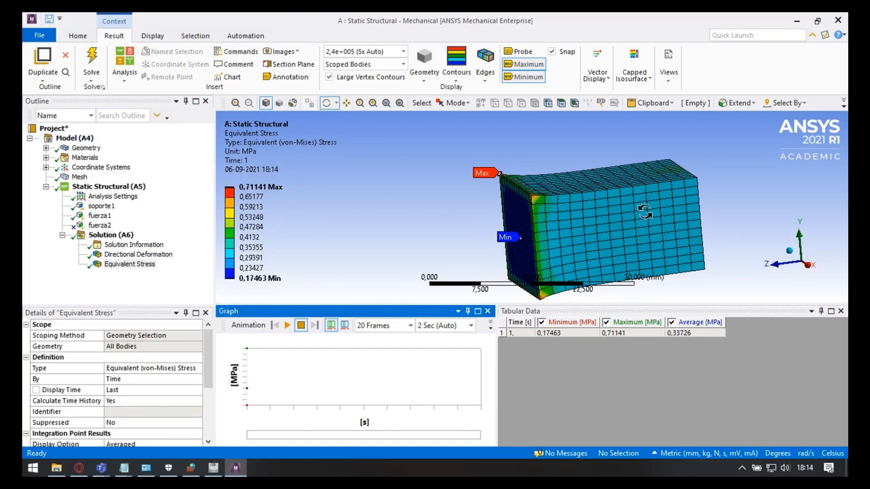
Step: Return the deformation scale to 1.0 (True Scale) and replay the animation for comparison
{"action": "left_click", "coordinate": [402, 52]}
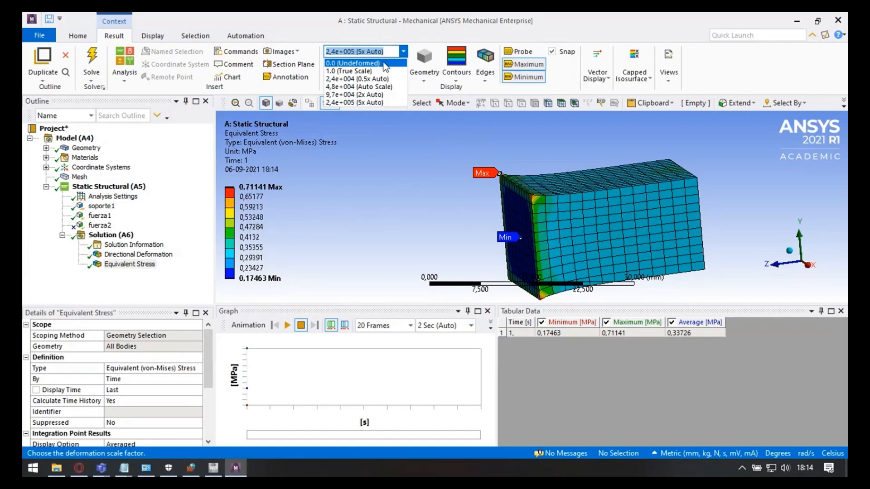
{"action": "left_click", "coordinate": [358, 71]}
{"action": "left_click", "coordinate": [289, 326]}
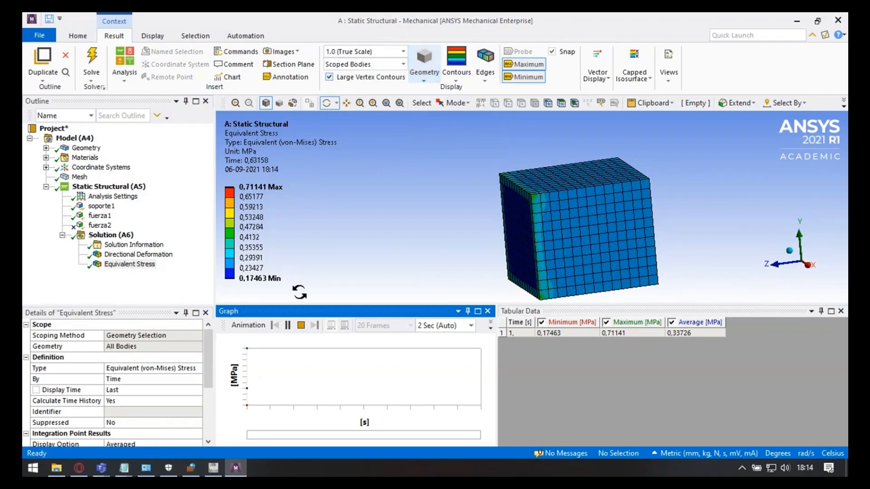
{"action": "left_click", "coordinate": [301, 326]}
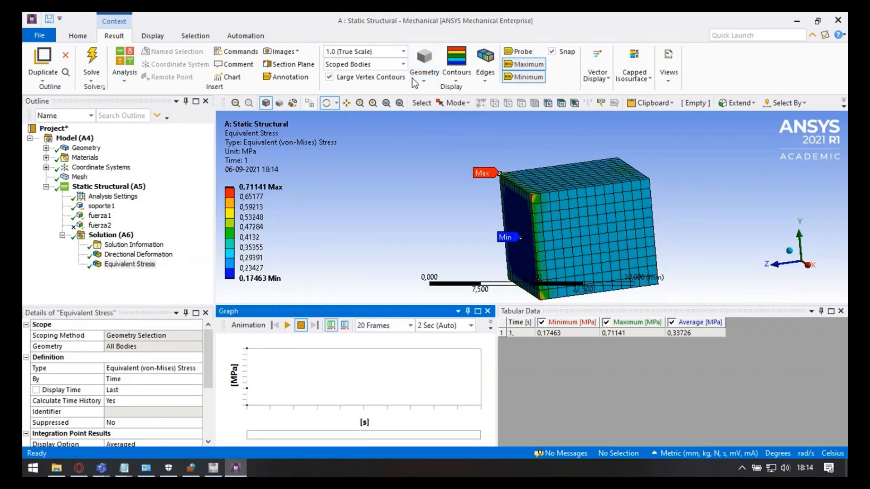
Step: Set the deformation scale to 2,4e+005 (5x Auto) and examine the stress at the corners and edges of the cube's labelled end face
{"action": "left_click", "coordinate": [403, 52]}
{"action": "left_click", "coordinate": [358, 103]}
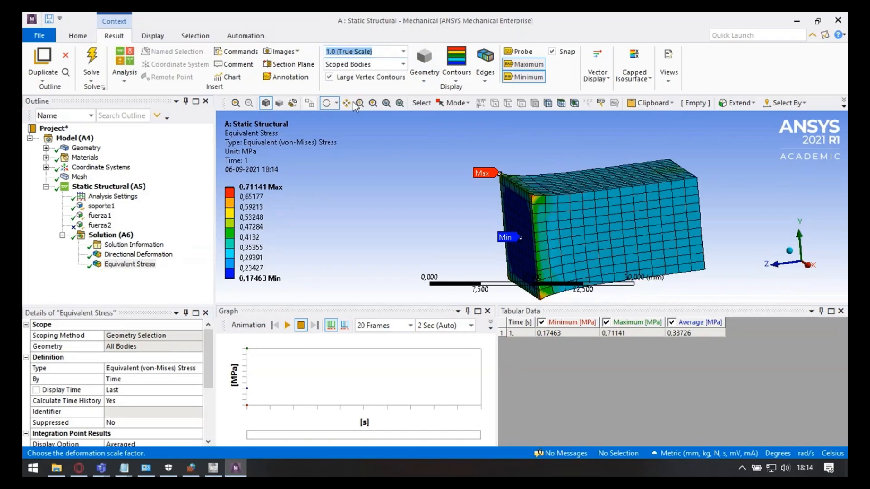
{"action": "mouse_move", "coordinate": [617, 230]}
{"action": "left_mouse_down"}
{"action": "mouse_move", "coordinate": [569, 220]}
{"action": "mouse_move", "coordinate": [572, 229]}
{"action": "mouse_move", "coordinate": [614, 227]}
{"action": "left_mouse_up"}
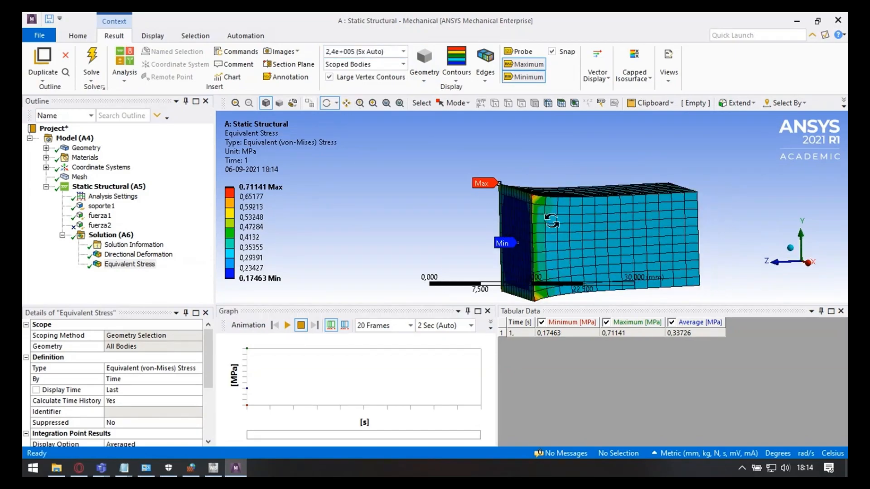
{"action": "scroll", "coordinate": [542, 198], "scroll_direction": "up", "scroll_amount": 5}
{"action": "scroll", "coordinate": [538, 176], "scroll_direction": "down", "scroll_amount": 3}
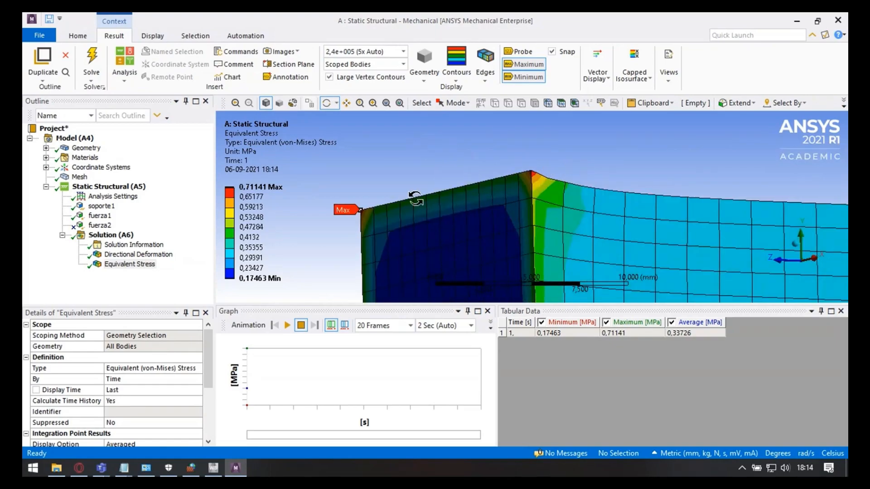
{"action": "scroll", "coordinate": [546, 224], "scroll_direction": "down", "scroll_amount": 2}
{"action": "left_click_drag", "start_coordinate": [585, 229], "coordinate": [508, 156]}
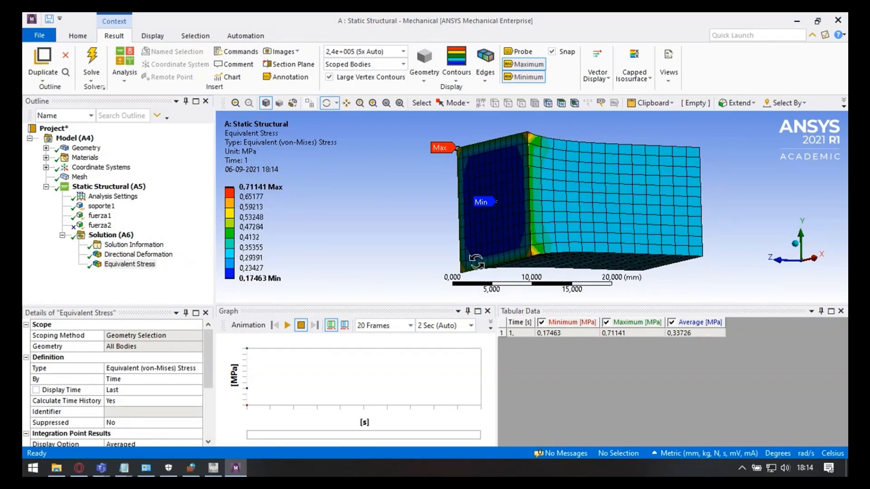
{"action": "scroll", "coordinate": [525, 191], "scroll_direction": "up", "scroll_amount": 5}
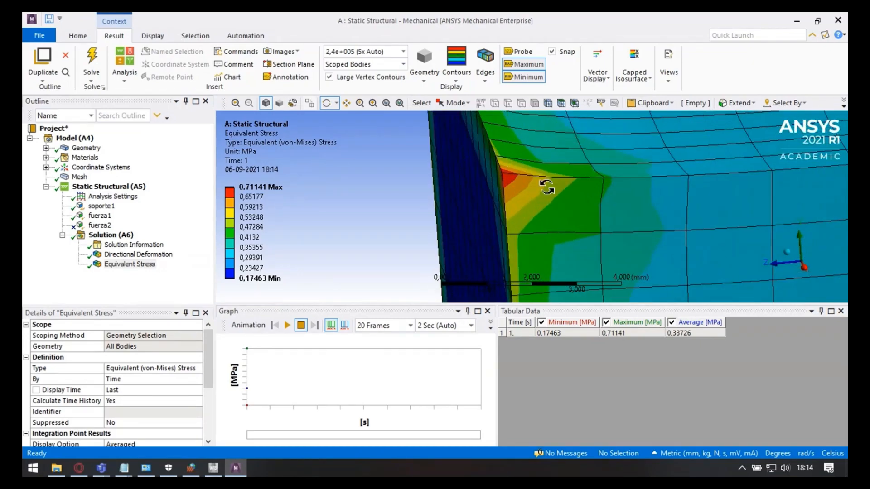
{"action": "scroll", "coordinate": [540, 195], "scroll_direction": "down", "scroll_amount": 3}
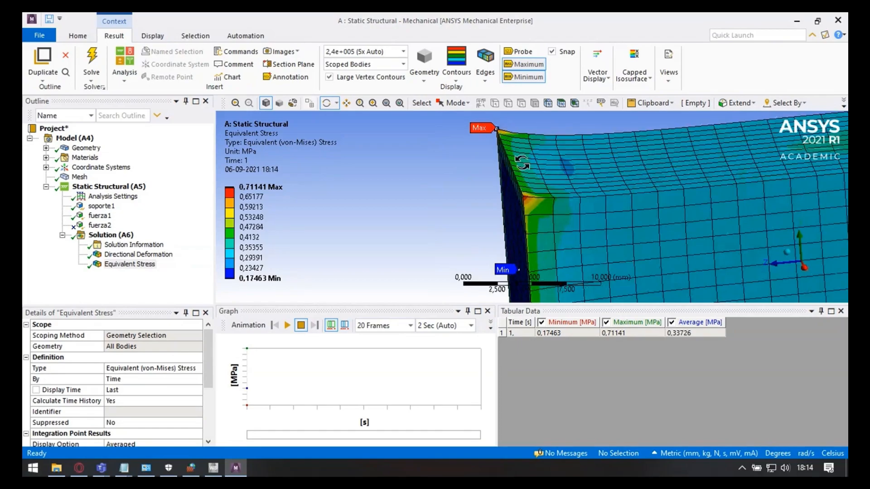
{"action": "scroll", "coordinate": [521, 162], "scroll_direction": "down", "scroll_amount": 2}
{"action": "middle_click_drag", "start_coordinate": [582, 213], "coordinate": [508, 195], "text": "ctrl"}
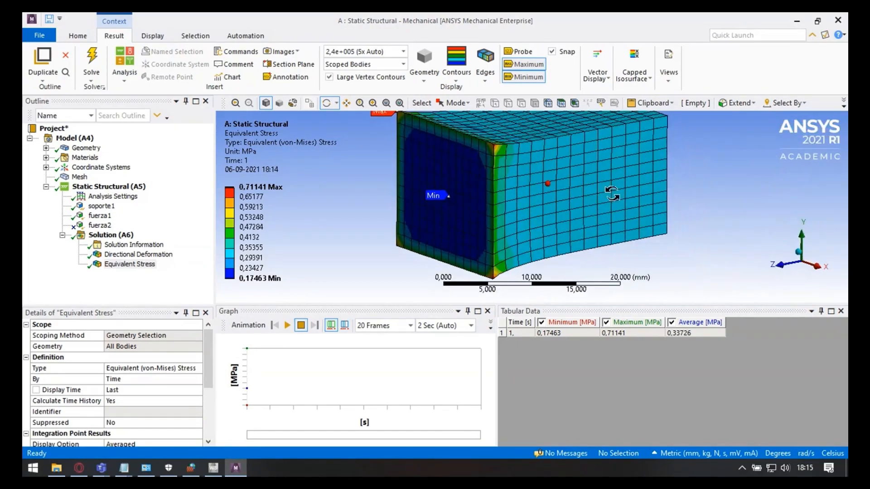
Step: Insert an image of the plot under Equivalent Stress and delete it from the outline
{"action": "left_click", "coordinate": [78, 36]}
{"action": "left_click", "coordinate": [421, 52]}
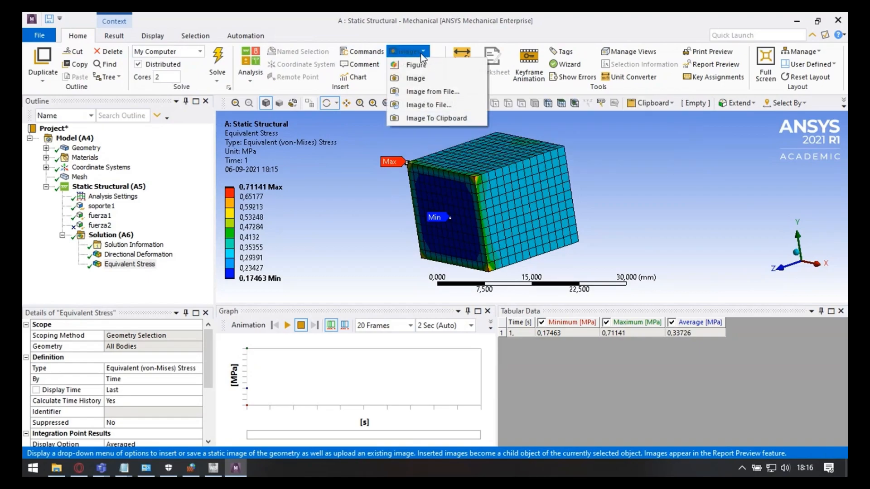
{"action": "left_click", "coordinate": [442, 80]}
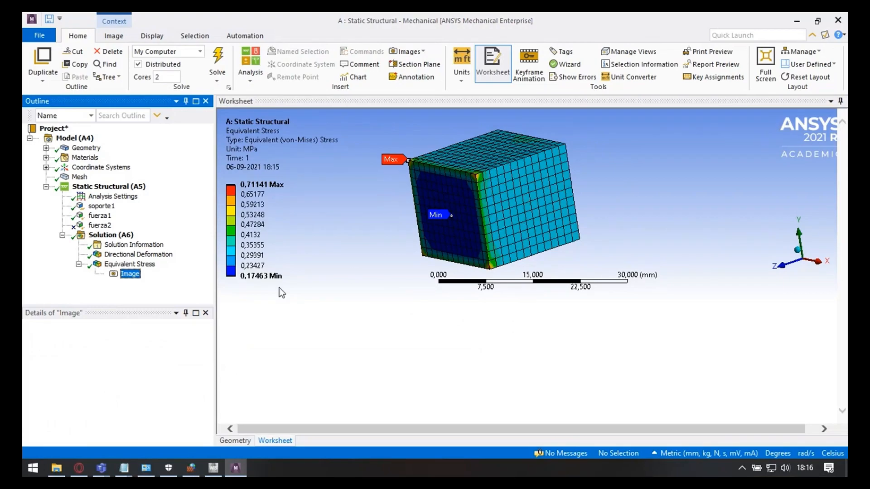
{"action": "left_click", "coordinate": [130, 265]}
{"action": "left_click", "coordinate": [133, 275]}
{"action": "key", "text": "Delete"}
{"action": "left_click", "coordinate": [448, 286]}
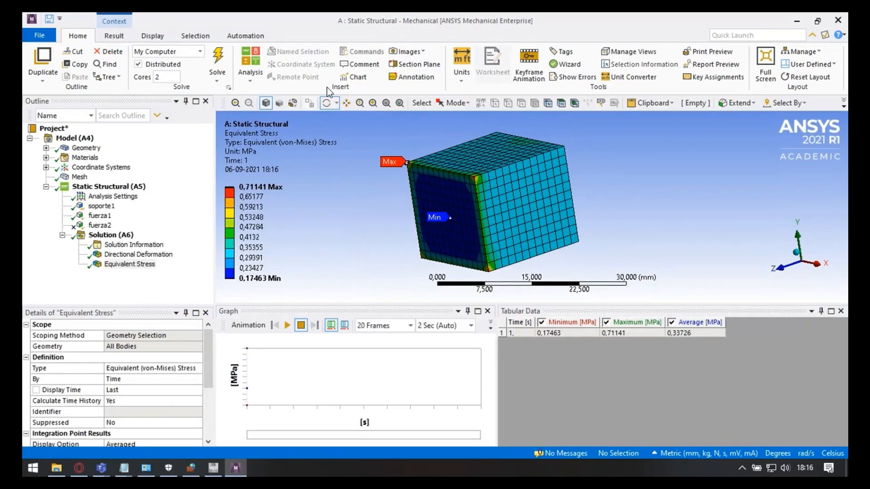
Step: Export the current graphics display to the Escritorio folder as a PNG file named imagen
{"action": "left_click", "coordinate": [406, 51]}
{"action": "left_click", "coordinate": [442, 108]}
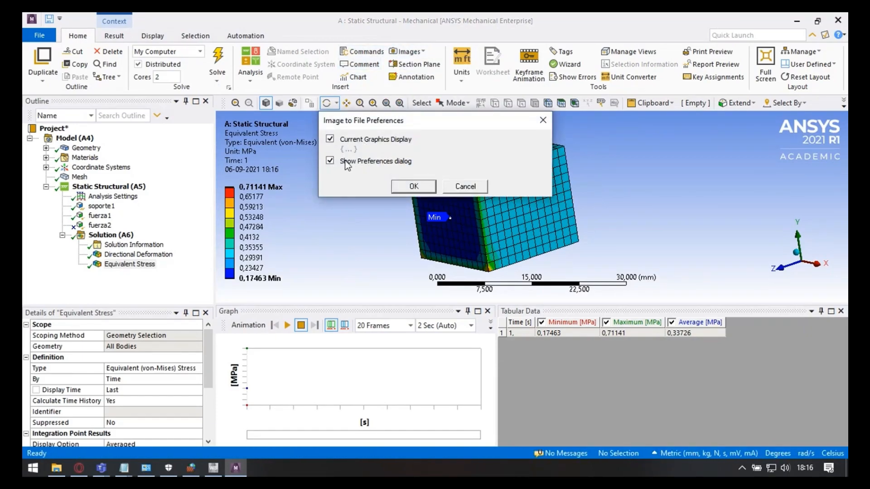
{"action": "left_click", "coordinate": [409, 188]}
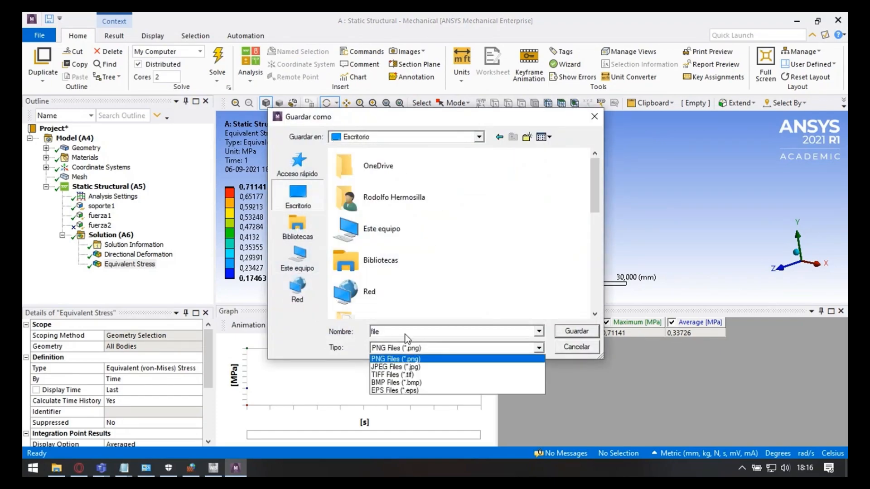
{"action": "left_click", "coordinate": [405, 332]}
{"action": "scroll", "coordinate": [466, 281], "scroll_direction": "down", "scroll_amount": 5}
{"action": "type", "text": "imagen"}
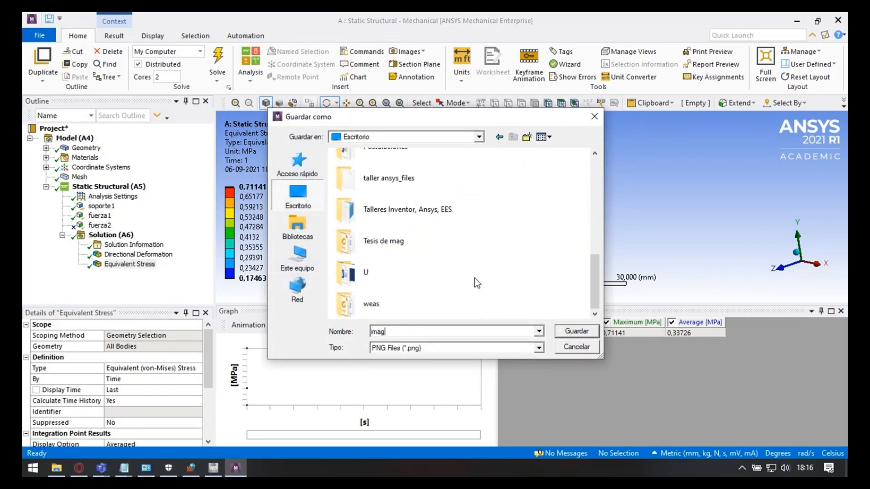
{"action": "left_click", "coordinate": [577, 330]}
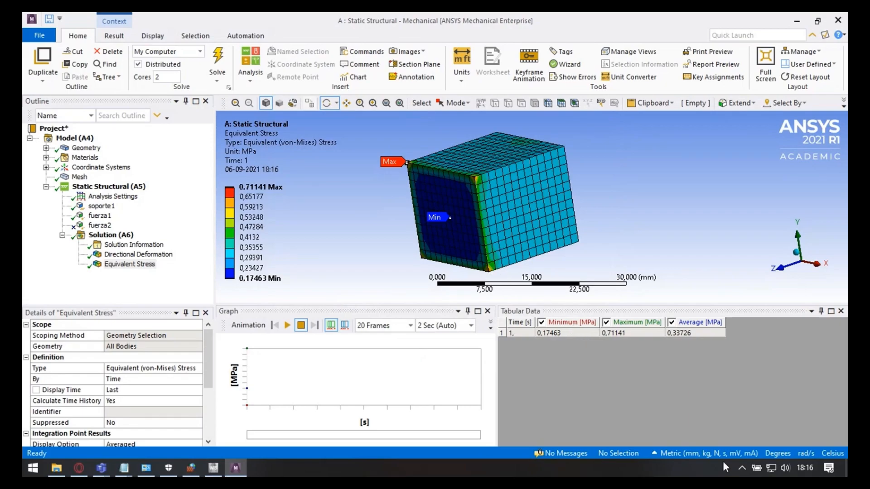
Step: Open imagen.png from the desktop in Fotos and examine the exported stress plot up close
{"action": "left_click", "coordinate": [236, 469]}
{"action": "double_click", "coordinate": [109, 299]}
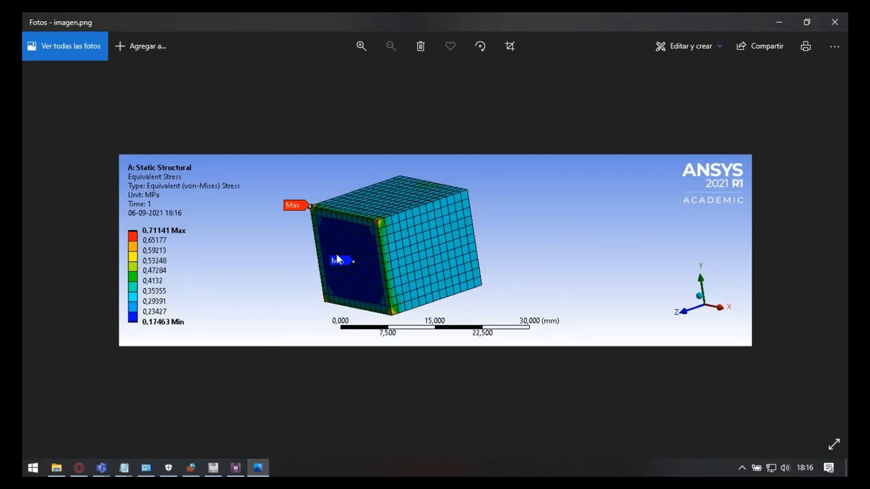
{"action": "scroll", "coordinate": [378, 226], "scroll_direction": "up", "scroll_amount": 3}
{"action": "scroll", "coordinate": [394, 218], "scroll_direction": "down", "scroll_amount": 2}
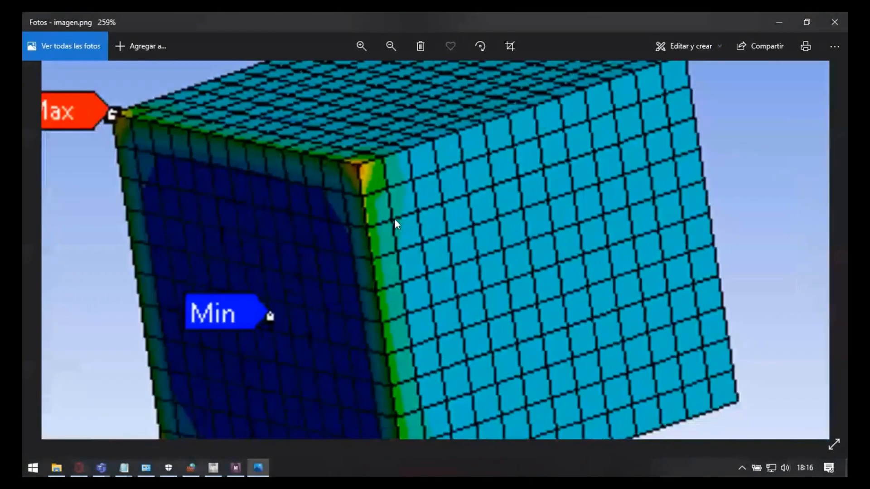
{"action": "scroll", "coordinate": [410, 202], "scroll_direction": "down", "scroll_amount": 3}
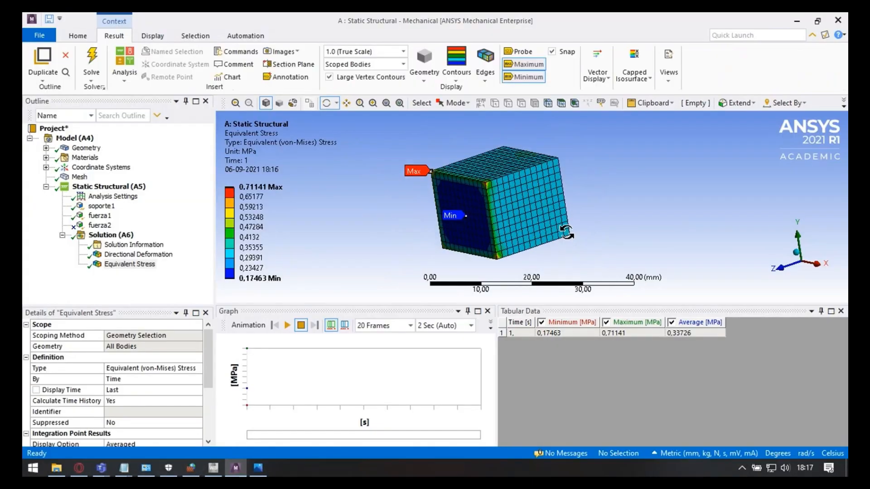
Step: Suppress the fuerza1 load and unsuppress fuerza2 under Static Structural
{"action": "scroll", "coordinate": [535, 199], "scroll_direction": "up", "scroll_amount": 3}
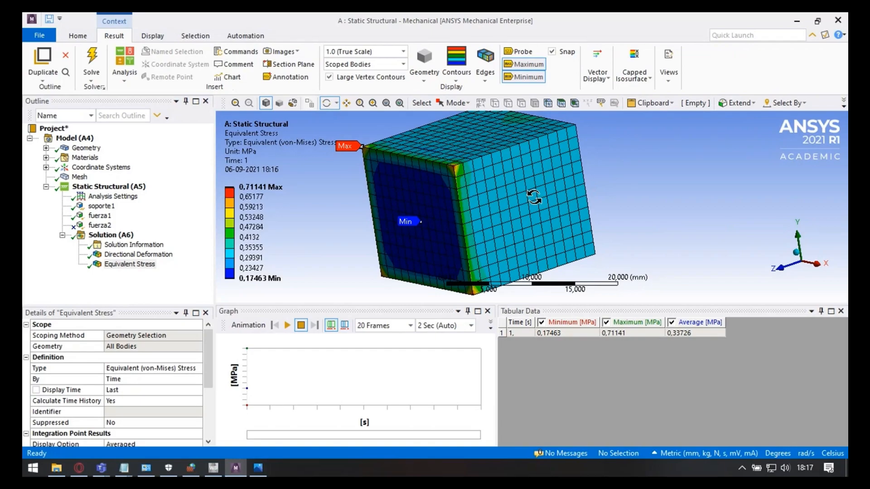
{"action": "left_click", "coordinate": [109, 187]}
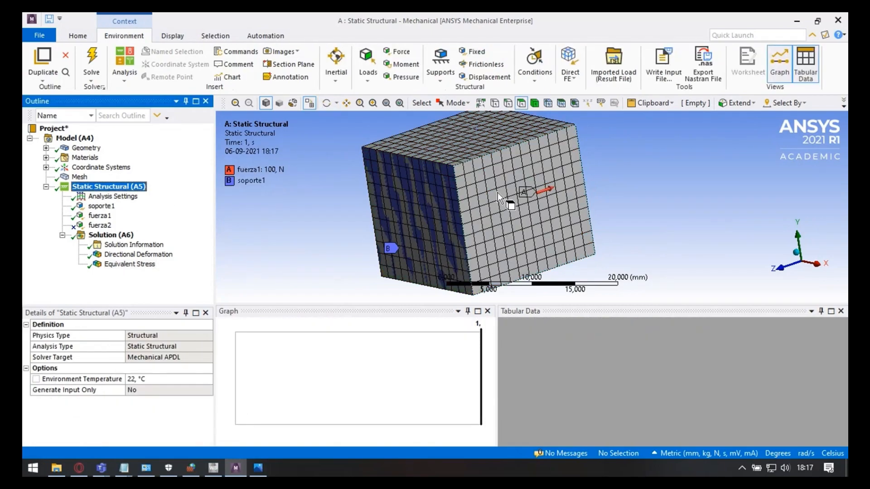
{"action": "left_click", "coordinate": [100, 216]}
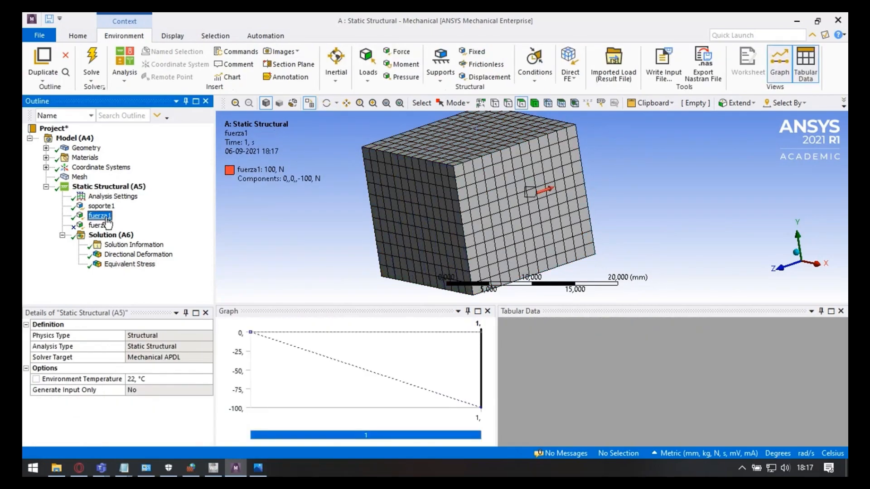
{"action": "right_click", "coordinate": [105, 217]}
{"action": "left_click", "coordinate": [140, 240]}
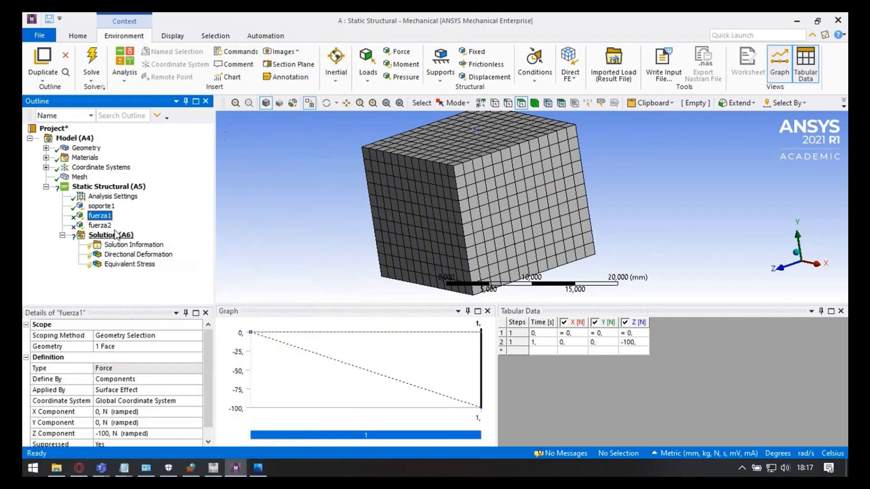
{"action": "left_click", "coordinate": [100, 226]}
{"action": "scroll", "coordinate": [529, 187], "scroll_direction": "down", "scroll_amount": 3}
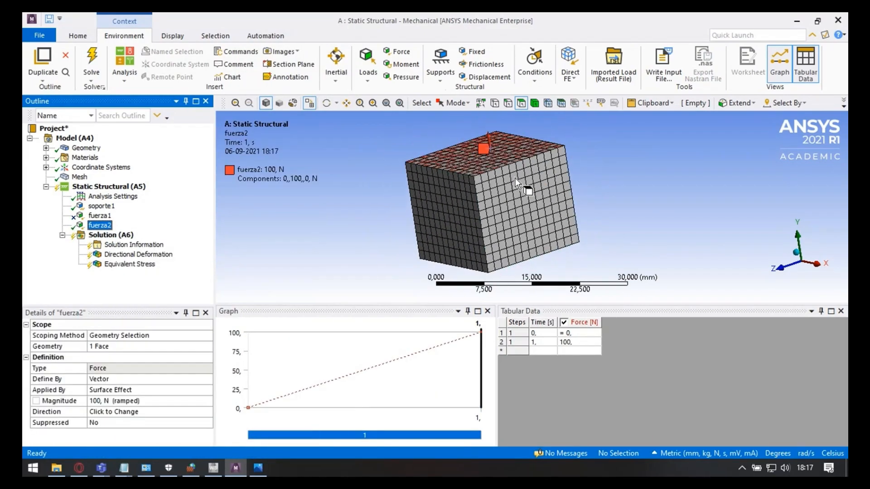
{"action": "mouse_move", "coordinate": [585, 198]}
{"action": "middle_mouse_down"}
{"action": "mouse_move", "coordinate": [586, 184]}
{"action": "mouse_move", "coordinate": [634, 183]}
{"action": "middle_mouse_up"}
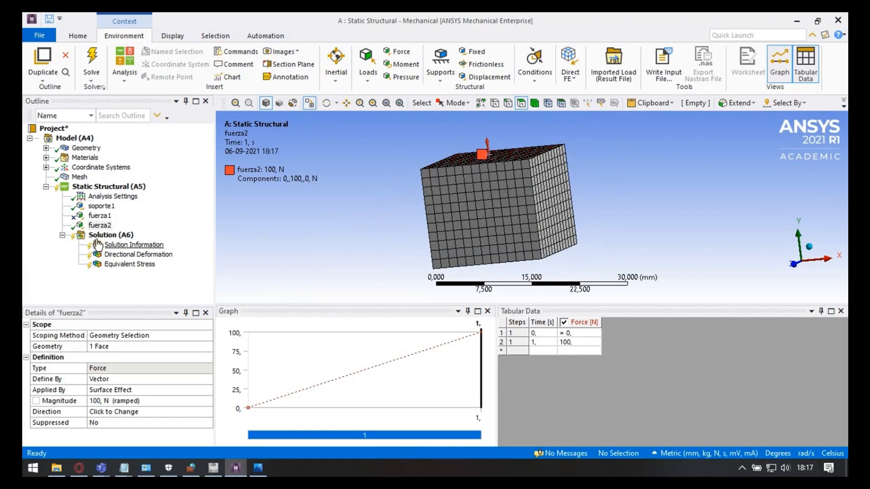
Step: Solve the analysis and animate the Equivalent Stress result, examining the cube's stress distribution from several sides
{"action": "left_click", "coordinate": [111, 235]}
{"action": "left_click", "coordinate": [170, 54]}
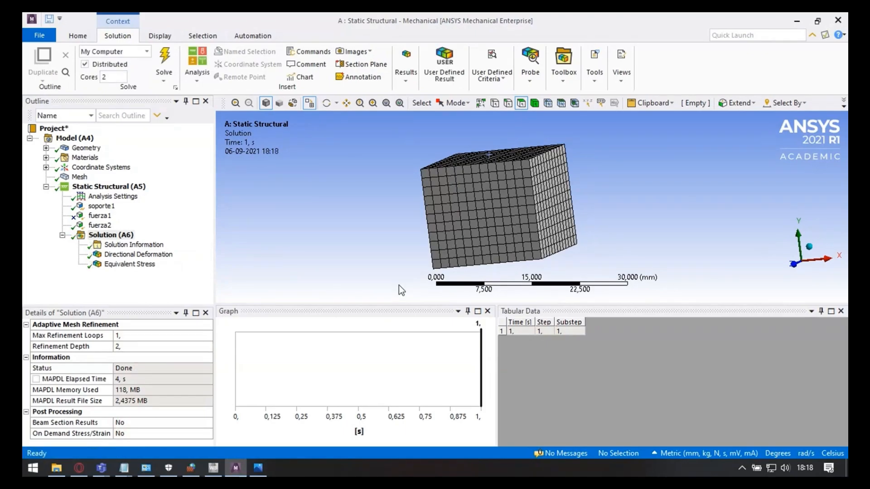
{"action": "left_click", "coordinate": [131, 265]}
{"action": "left_click", "coordinate": [288, 326]}
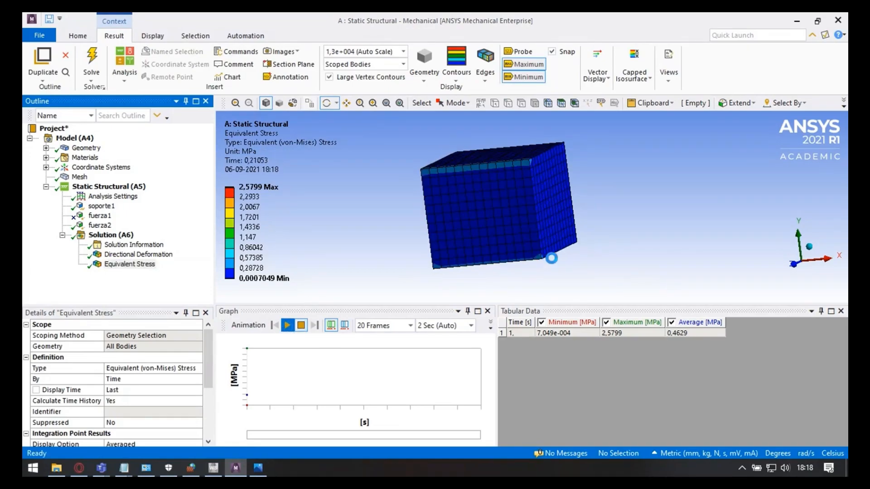
{"action": "scroll", "coordinate": [574, 200], "scroll_direction": "up", "scroll_amount": 4}
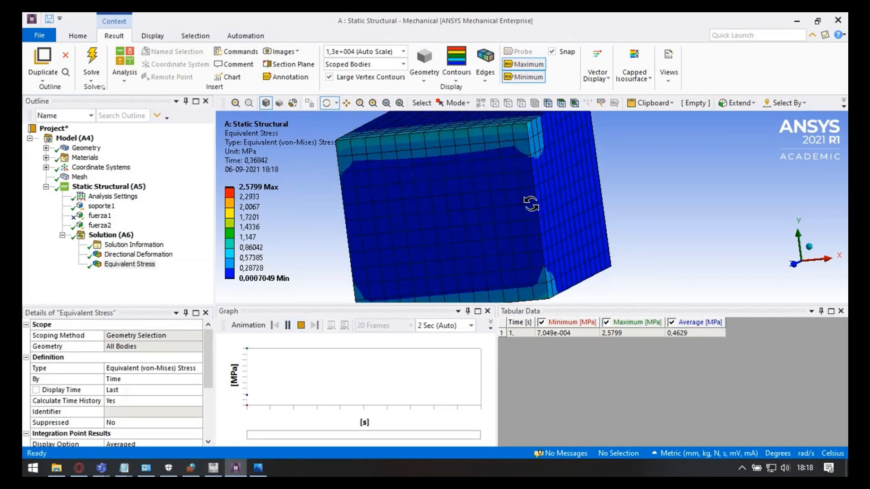
{"action": "left_click_drag", "start_coordinate": [574, 200], "coordinate": [596, 213]}
{"action": "left_click", "coordinate": [301, 325]}
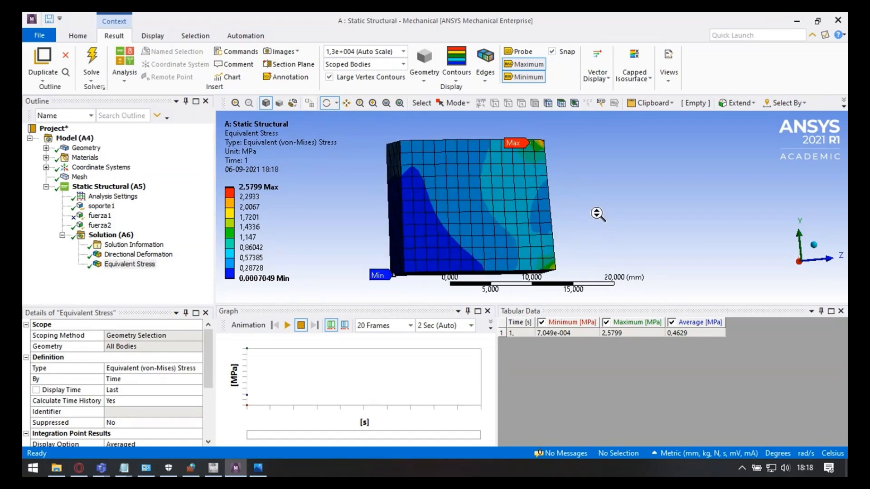
{"action": "left_click_drag", "start_coordinate": [605, 218], "coordinate": [511, 209]}
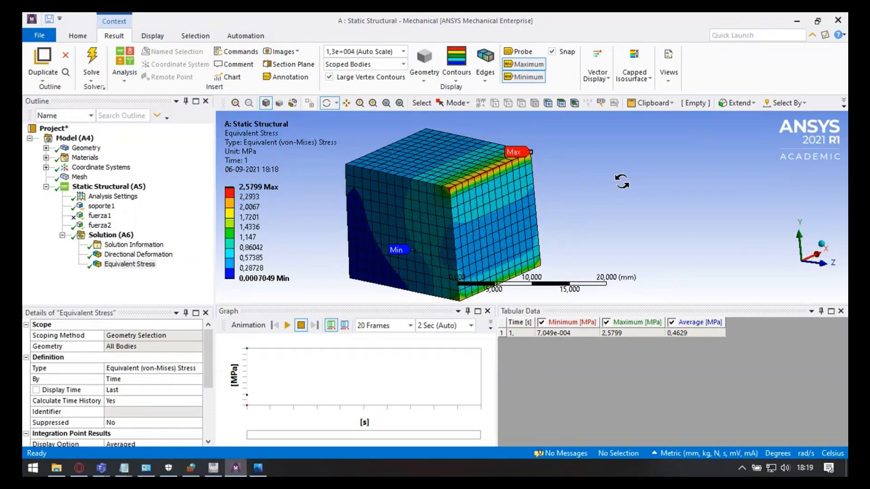
{"action": "left_click_drag", "start_coordinate": [622, 181], "coordinate": [589, 201]}
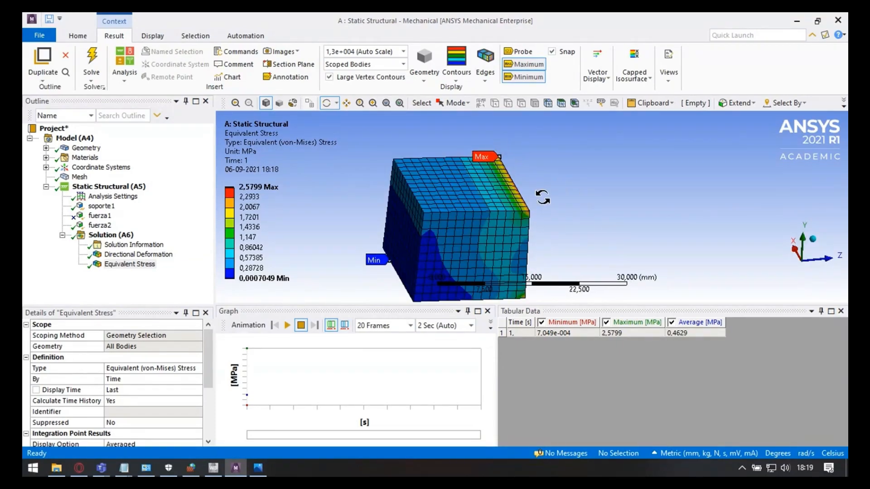
Step: Insert a Standard Earth Gravity inertial load under Static Structural
{"action": "left_click", "coordinate": [111, 235]}
{"action": "left_click", "coordinate": [406, 74]}
{"action": "left_click", "coordinate": [406, 76]}
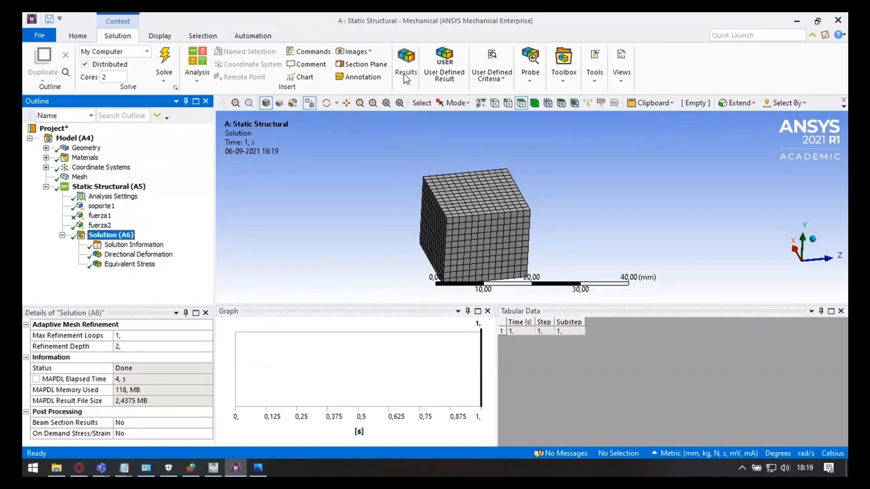
{"action": "left_click", "coordinate": [109, 186]}
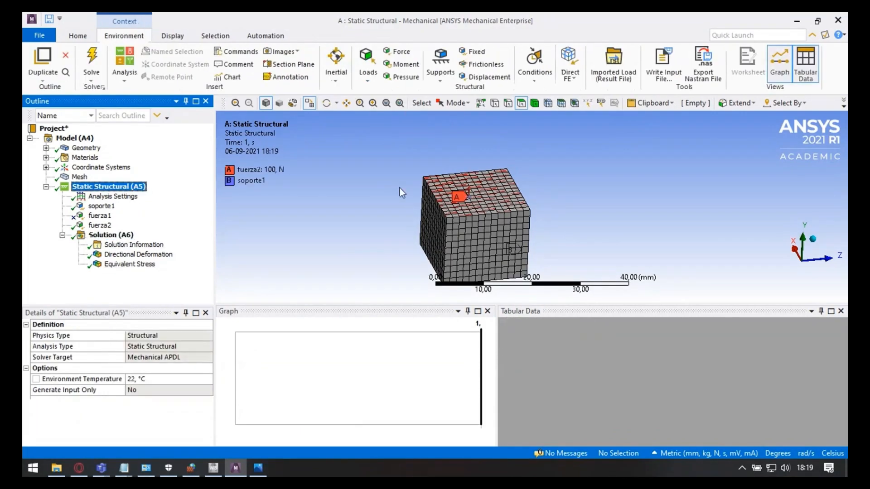
{"action": "scroll", "coordinate": [550, 195], "scroll_direction": "down", "scroll_amount": 1}
{"action": "scroll", "coordinate": [547, 190], "scroll_direction": "up", "scroll_amount": 4}
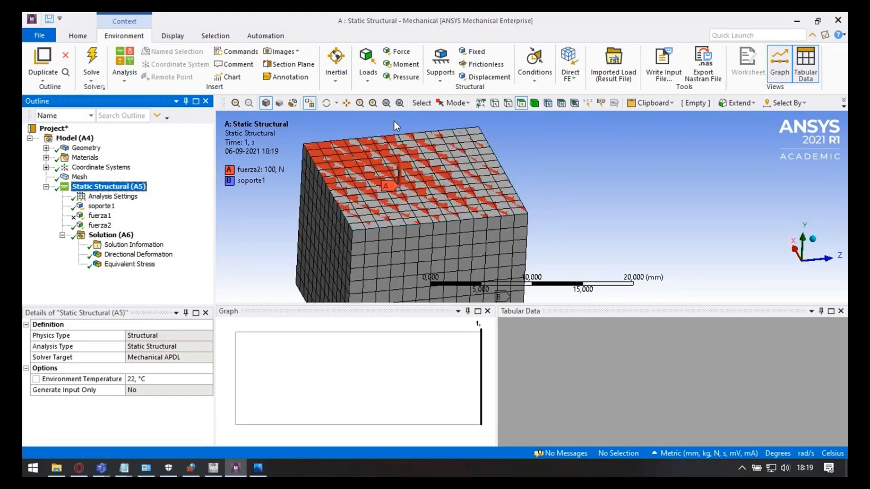
{"action": "left_click", "coordinate": [336, 64]}
{"action": "left_click", "coordinate": [404, 105]}
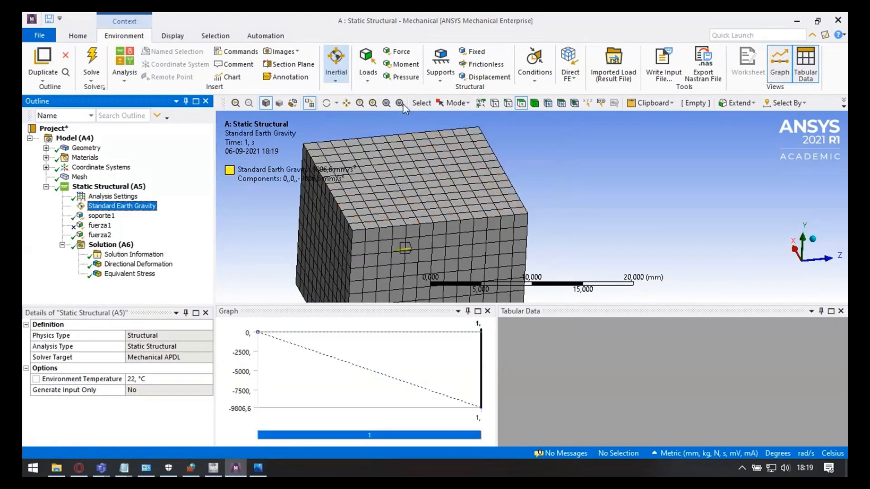
Step: Set the Standard Earth Gravity direction to -Y Direction and solve the analysis
{"action": "scroll", "coordinate": [528, 197], "scroll_direction": "down", "scroll_amount": 2}
{"action": "left_click", "coordinate": [106, 390]}
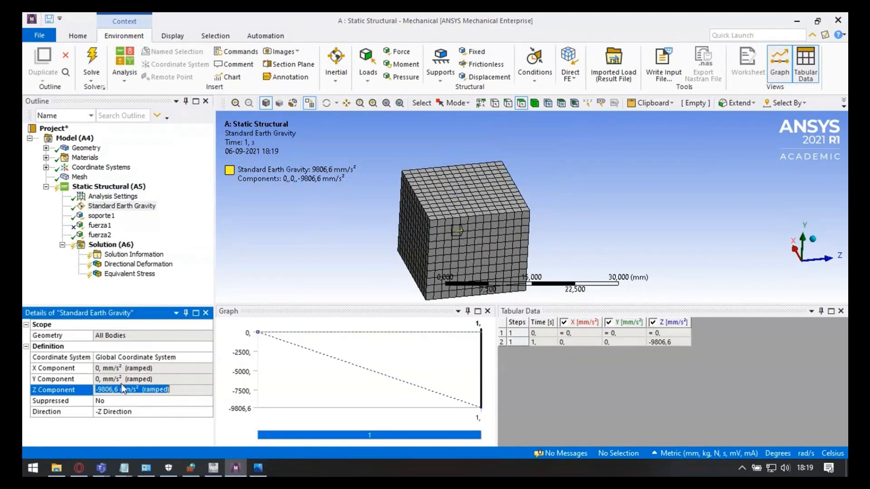
{"action": "left_click", "coordinate": [134, 379]}
{"action": "left_click", "coordinate": [127, 412]}
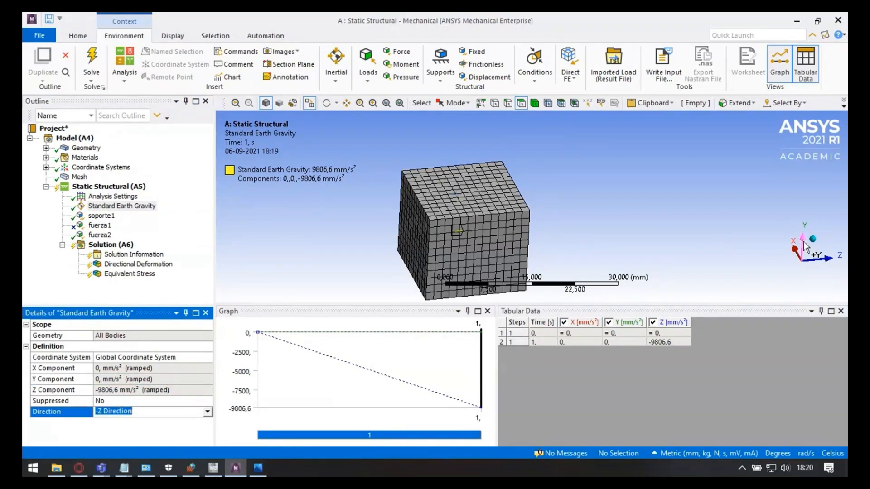
{"action": "middle_click_drag", "start_coordinate": [709, 229], "coordinate": [620, 215]}
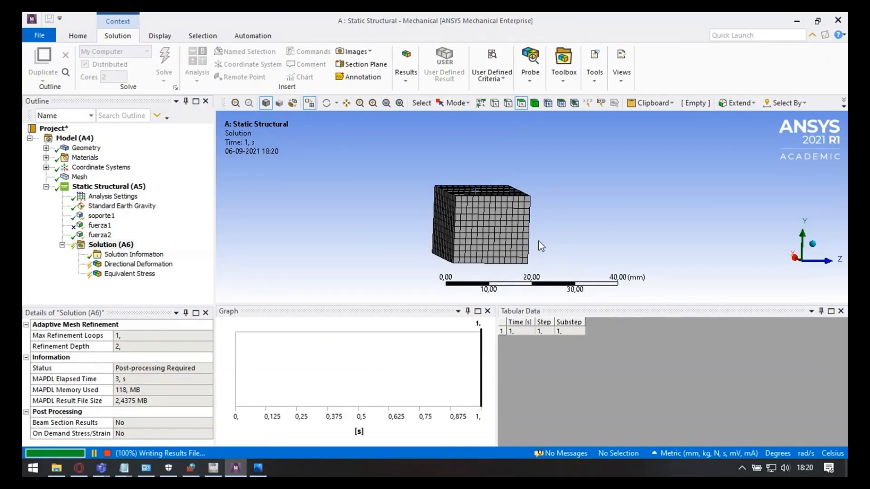
Step: Animate the Directional Deformation result along the Z axis and examine the cube from several sides
{"action": "left_click", "coordinate": [138, 265]}
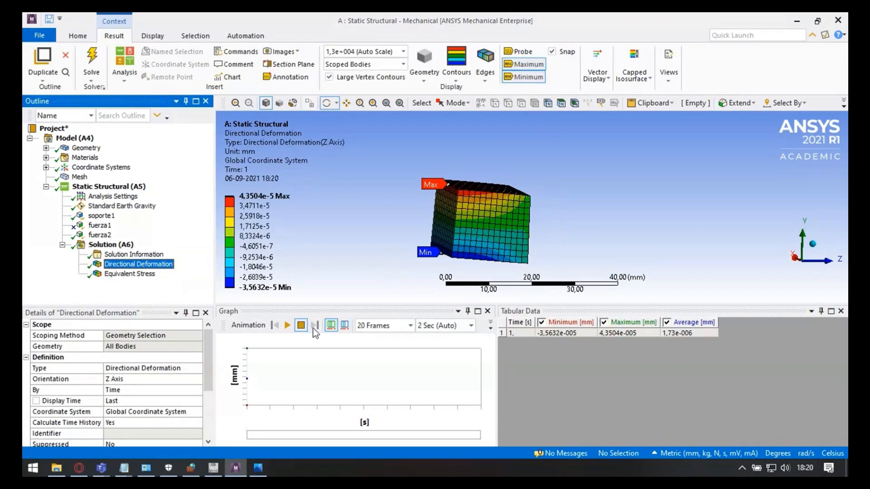
{"action": "left_click", "coordinate": [288, 325]}
{"action": "middle_click_drag", "start_coordinate": [361, 245], "coordinate": [335, 239]}
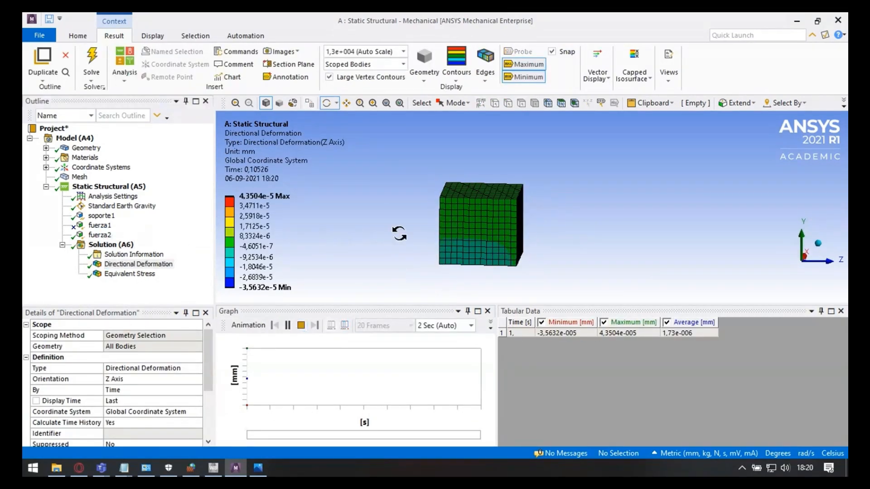
{"action": "middle_click_drag", "start_coordinate": [519, 232], "coordinate": [612, 228]}
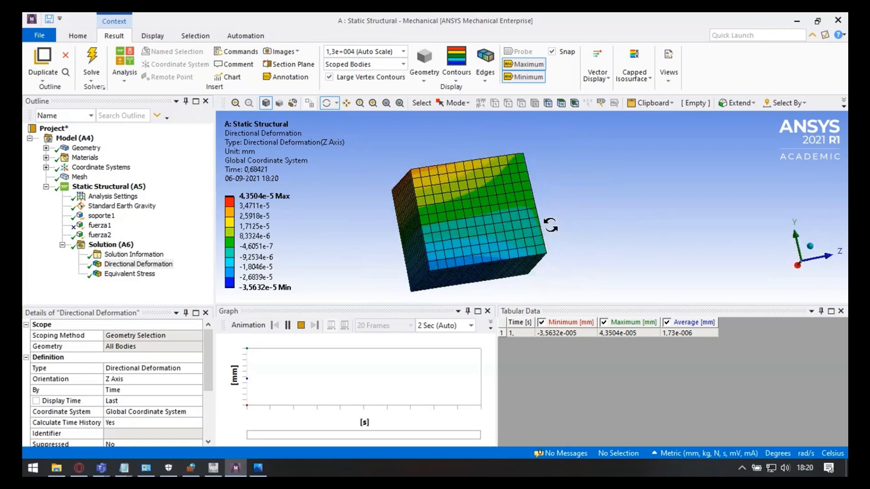
{"action": "left_click", "coordinate": [301, 326]}
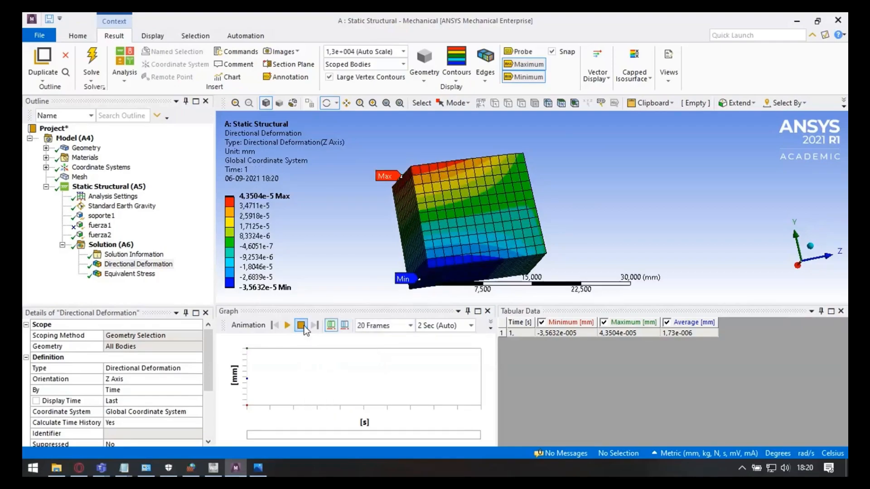
{"action": "middle_click_drag", "start_coordinate": [498, 208], "coordinate": [556, 216]}
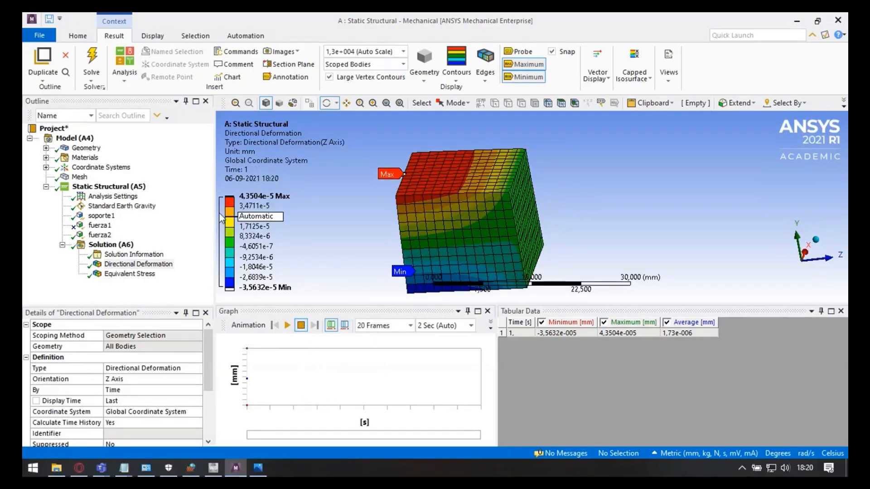
Step: Suppress the fixed support soporte1, review the fuerza2 and gravity loads, and try to solve the analysis
{"action": "left_click", "coordinate": [134, 209]}
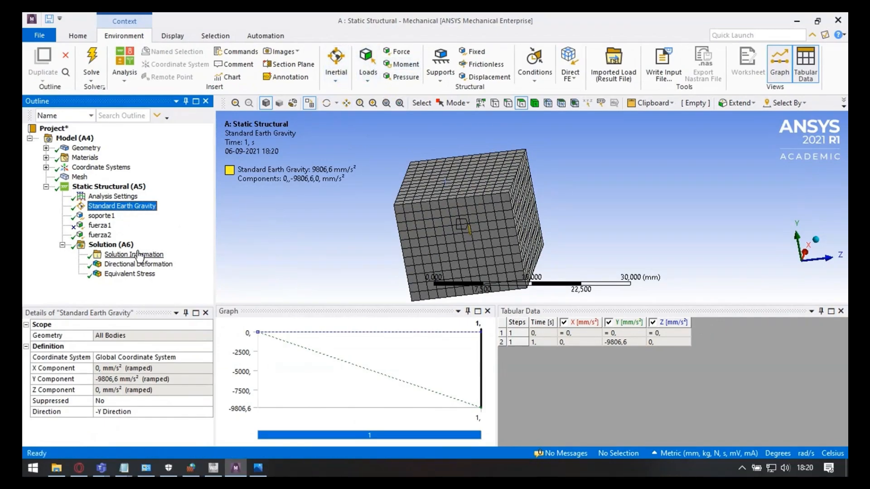
{"action": "right_click", "coordinate": [109, 216]}
{"action": "left_click", "coordinate": [136, 239]}
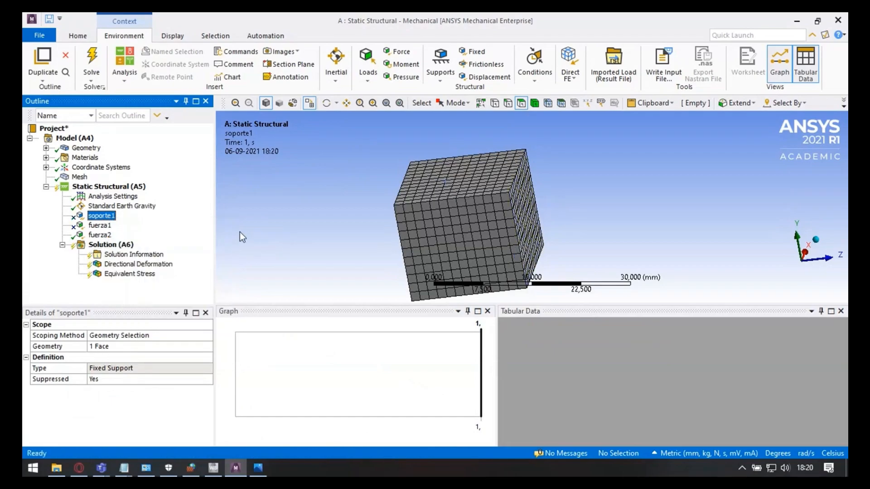
{"action": "left_click", "coordinate": [99, 235]}
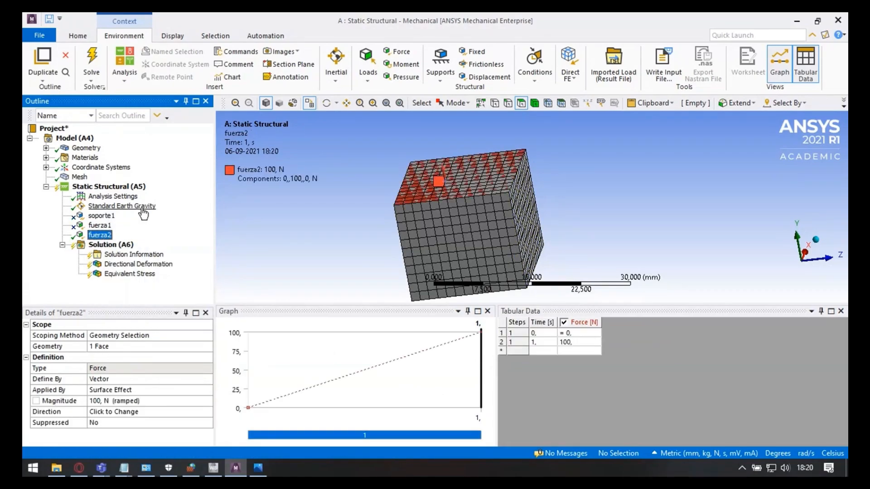
{"action": "left_click", "coordinate": [143, 209]}
{"action": "left_click", "coordinate": [111, 245]}
{"action": "left_click", "coordinate": [166, 62]}
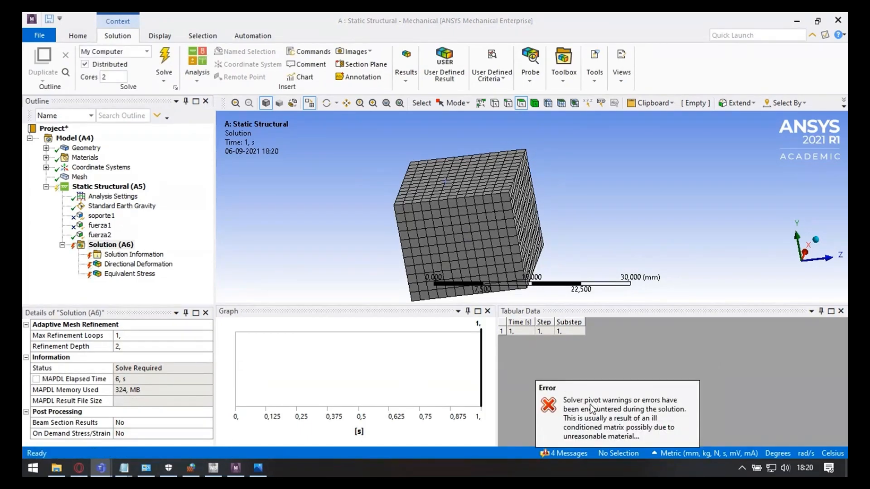
Step: Open the solver messages, read the first error's full text and close it
{"action": "left_click", "coordinate": [557, 455]}
{"action": "left_click_drag", "start_coordinate": [498, 386], "coordinate": [598, 387]}
{"action": "double_click", "coordinate": [365, 333]}
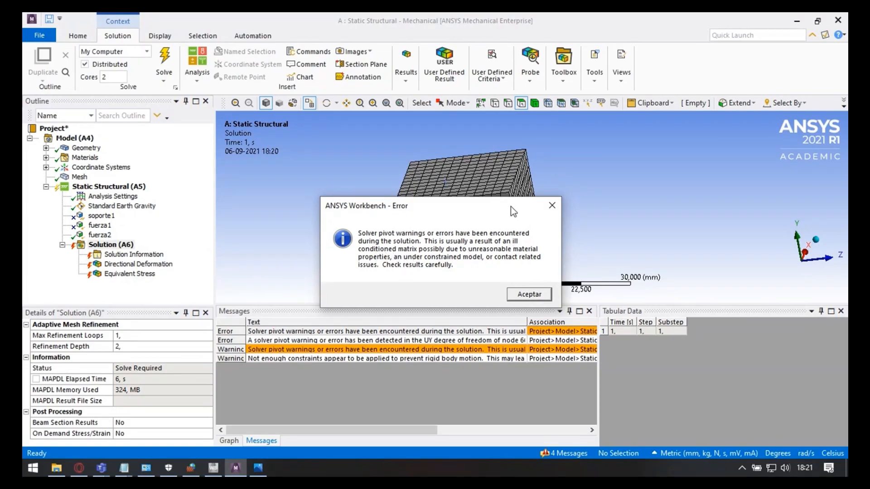
{"action": "left_click", "coordinate": [525, 296]}
Step: Play and stop the Equivalent Stress animation for the unsupported cube
{"action": "left_click", "coordinate": [128, 276]}
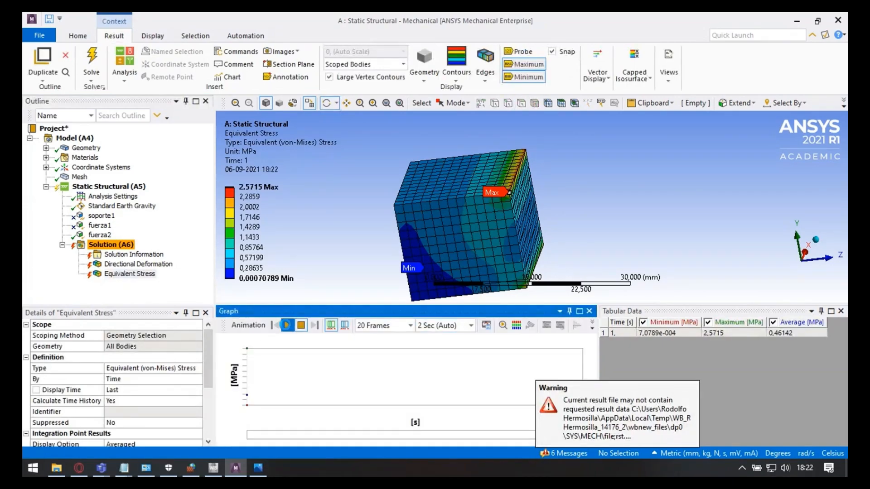
{"action": "left_click", "coordinate": [287, 326]}
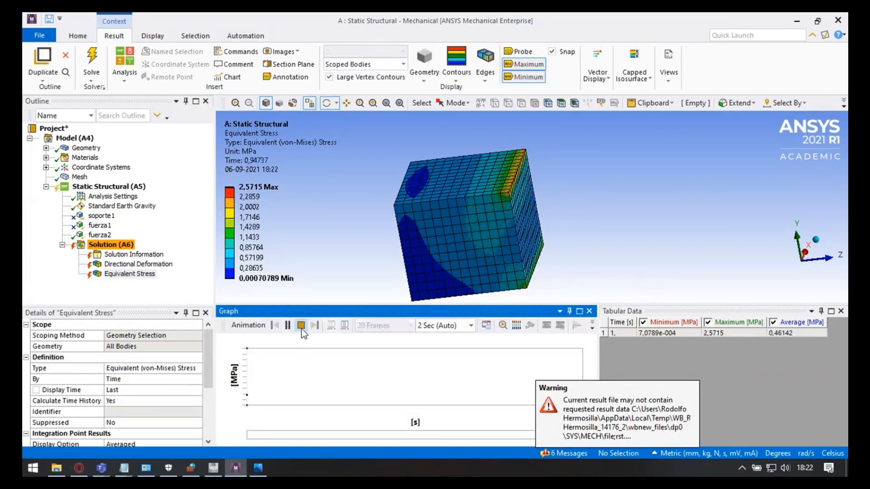
{"action": "left_click", "coordinate": [301, 326]}
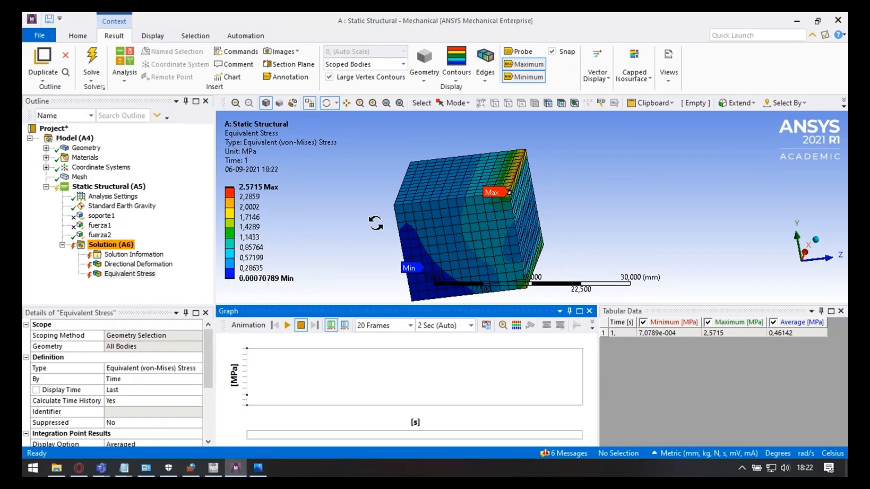
Step: Unsuppress the fixed support soporte1 and inspect its face on the cube
{"action": "left_click", "coordinate": [104, 218]}
{"action": "right_click", "coordinate": [104, 218]}
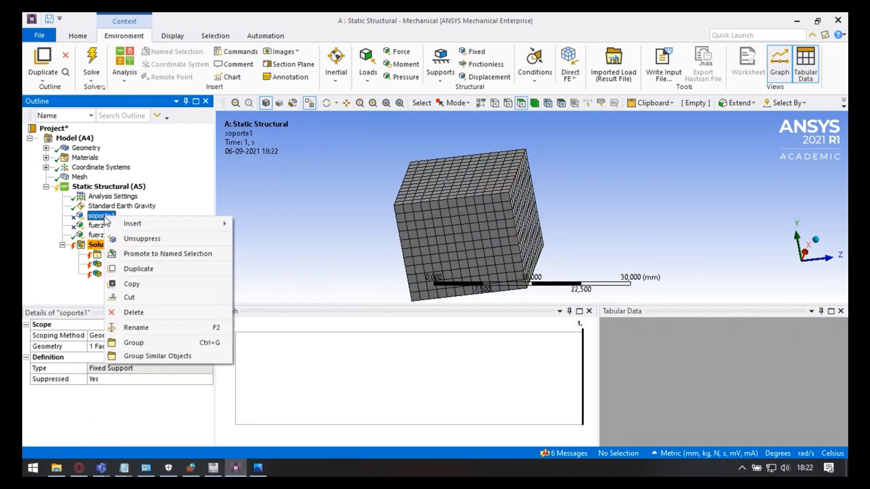
{"action": "left_click", "coordinate": [144, 240]}
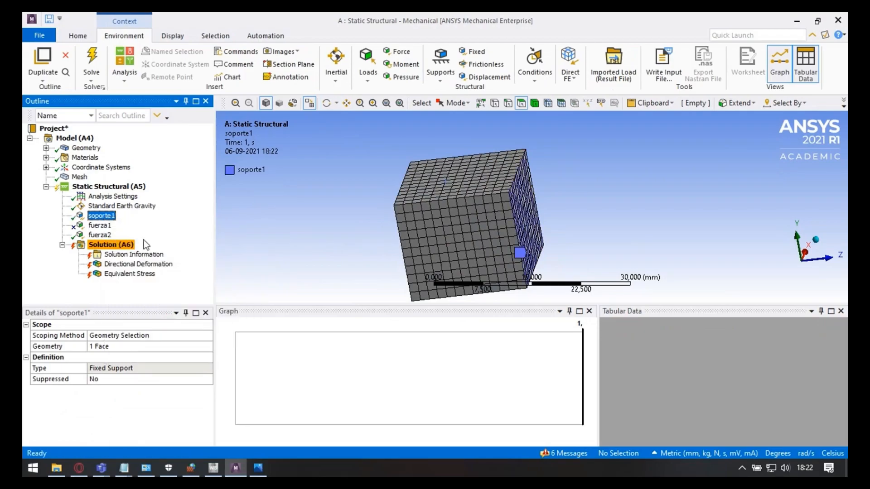
{"action": "scroll", "coordinate": [537, 217], "scroll_direction": "up", "scroll_amount": 3}
{"action": "scroll", "coordinate": [415, 241], "scroll_direction": "down", "scroll_amount": 3}
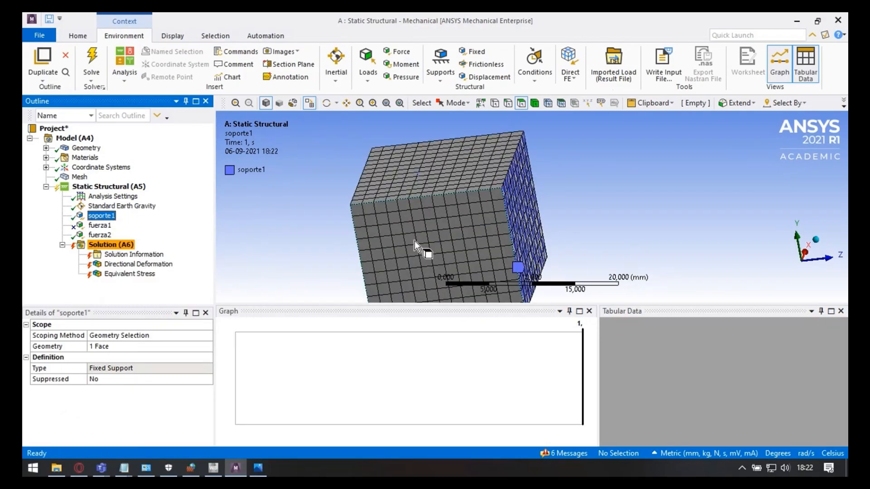